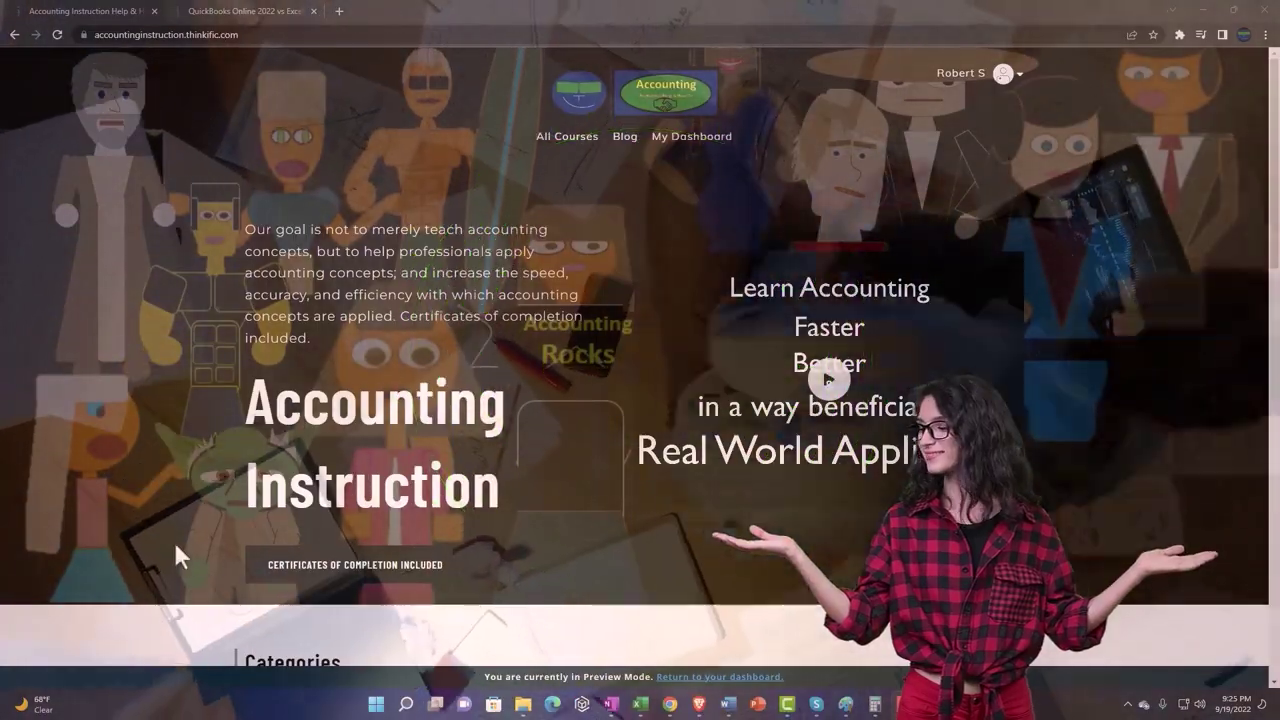
Browse the course categories on the accounting course site and look through the QuickBooks Online 2022 course's lesson sections
scroll(178, 555, "down", 6)
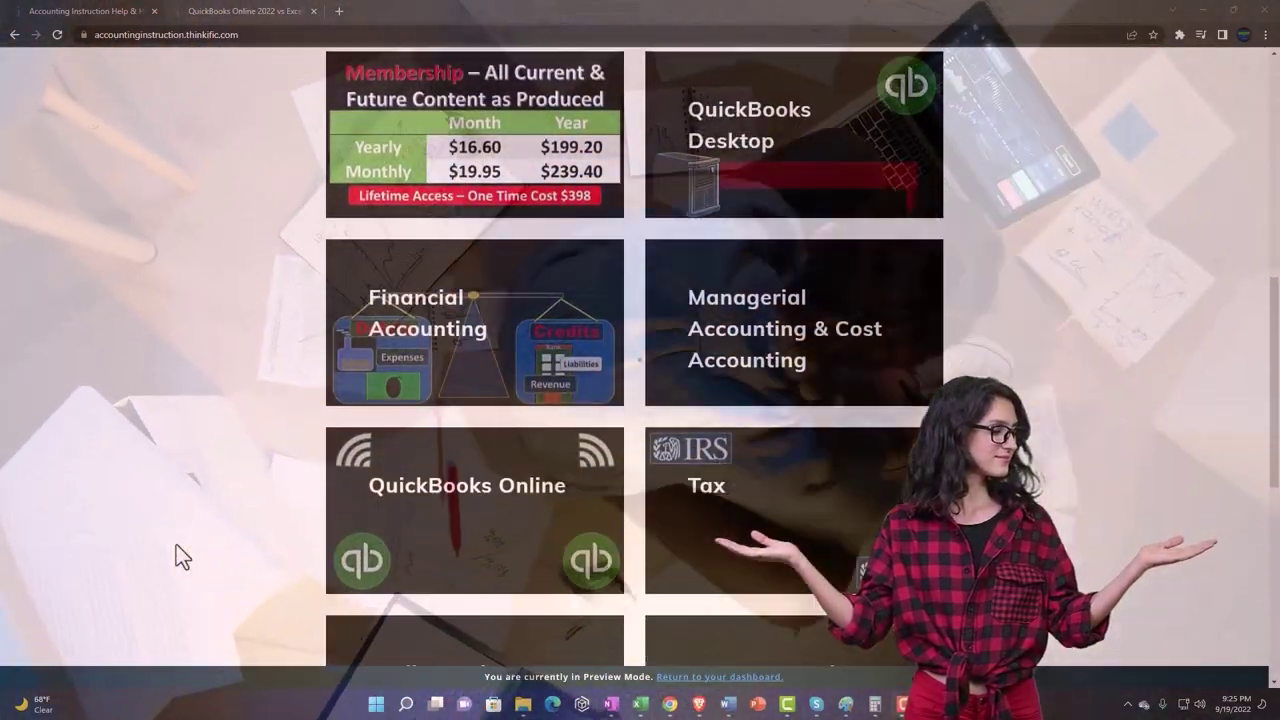
scroll(178, 556, "down", 3)
scroll(177, 547, "down", 3)
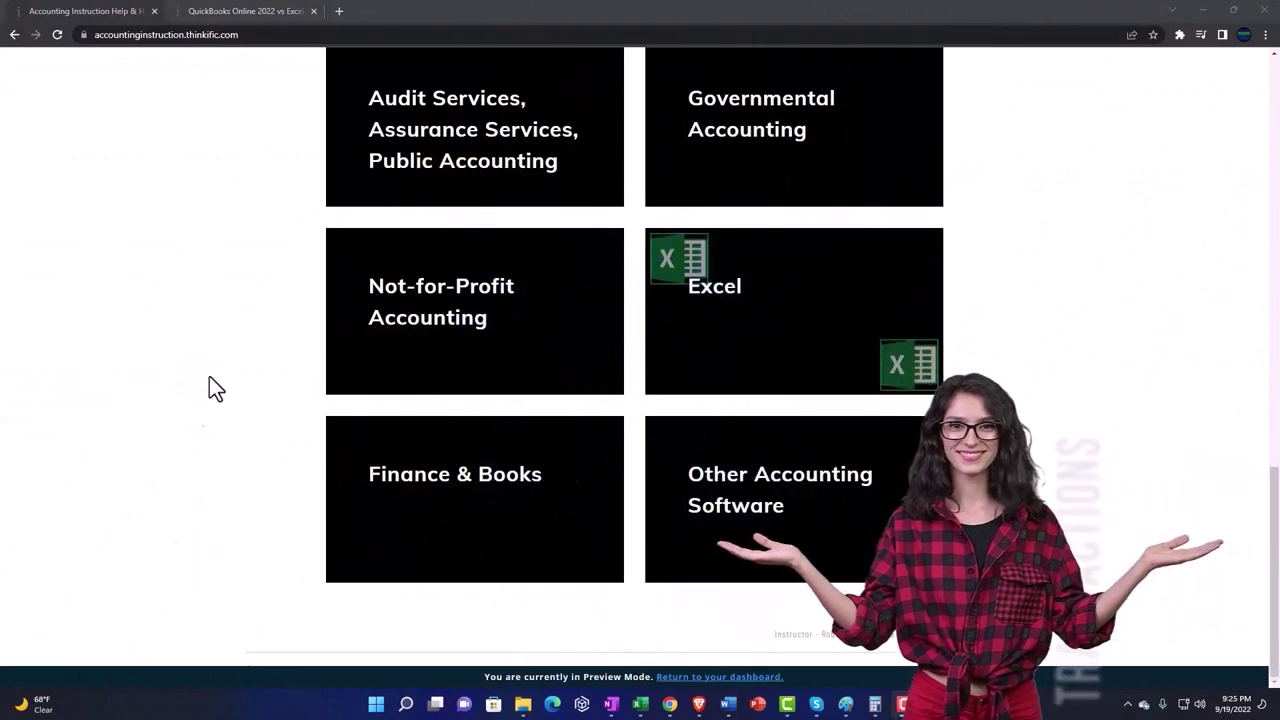
left_click(228, 11)
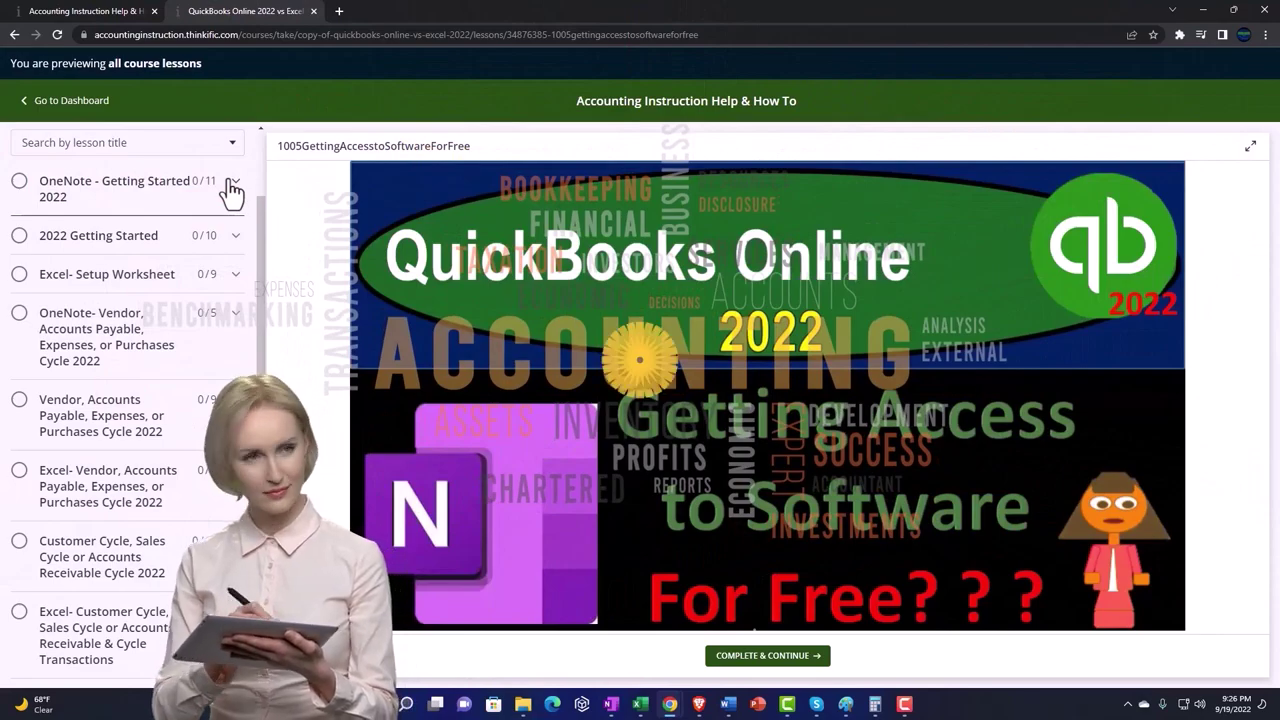
left_click(232, 188)
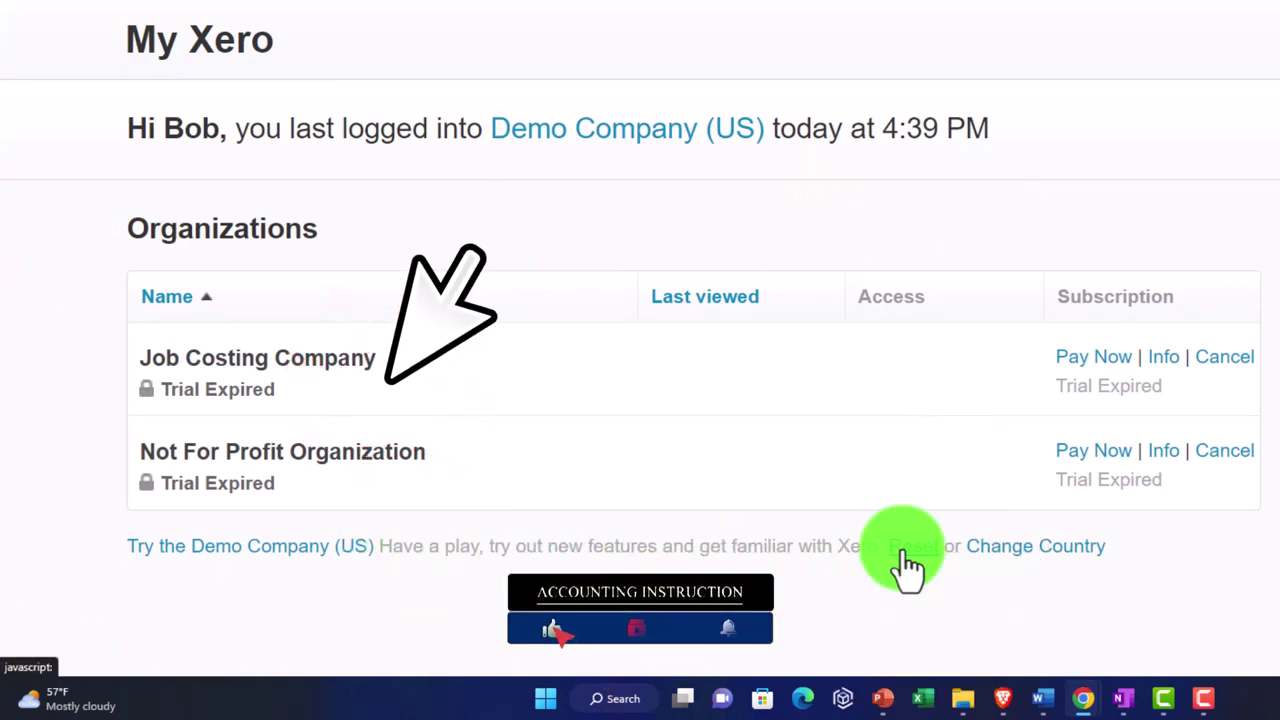
Reset the Demo Company (US) data and hide the "Get to know Xero" banner on its dashboard
left_click(912, 546)
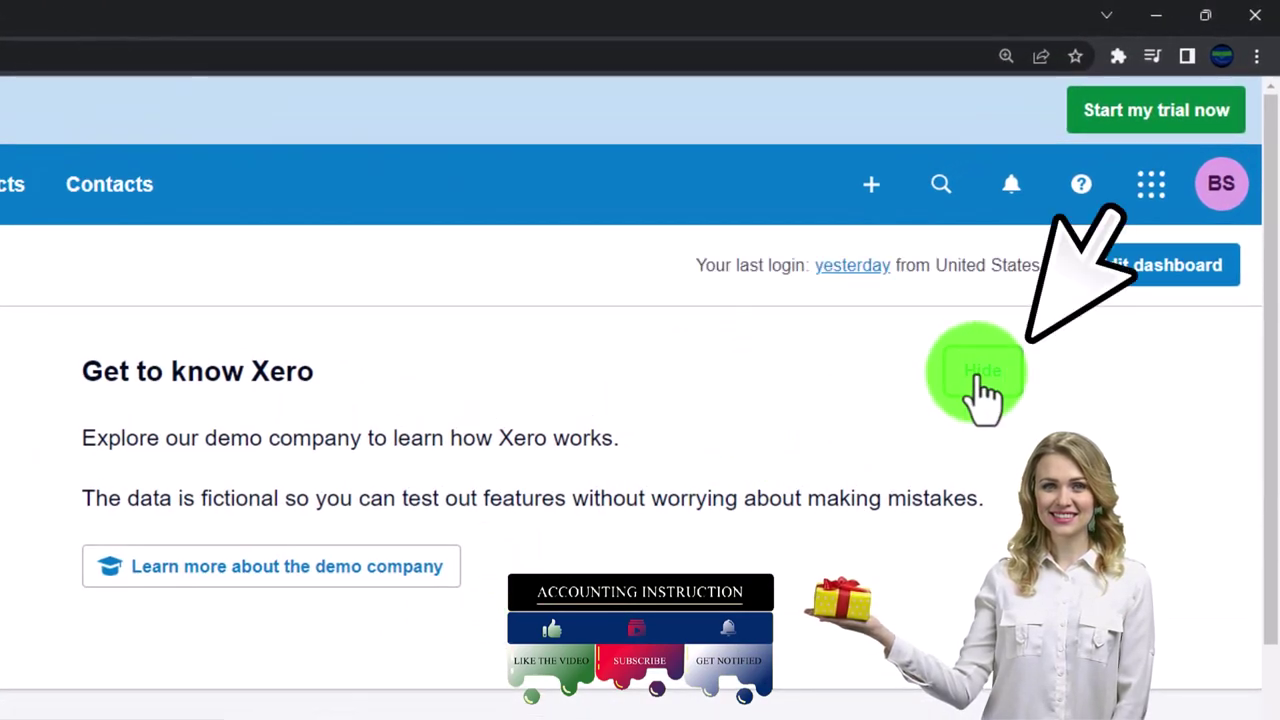
left_click(978, 372)
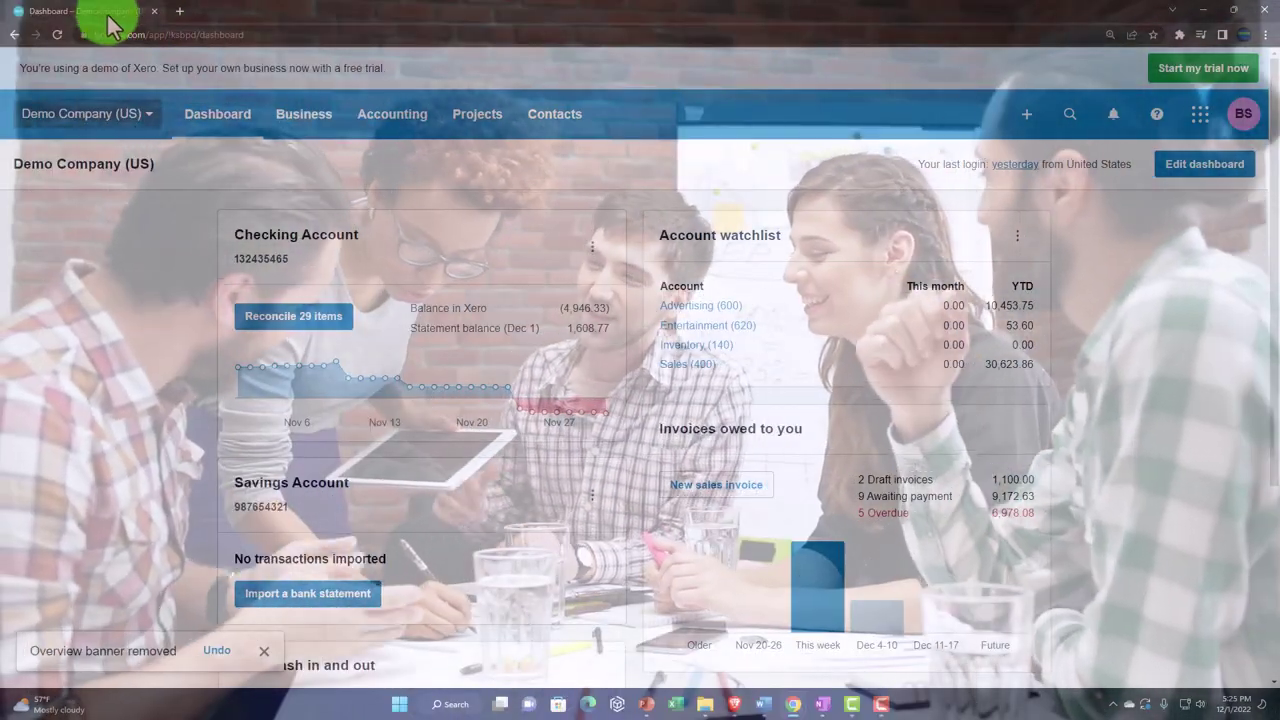
Duplicate the demo company's dashboard twice so it is open in three browser tabs
right_click(95, 15)
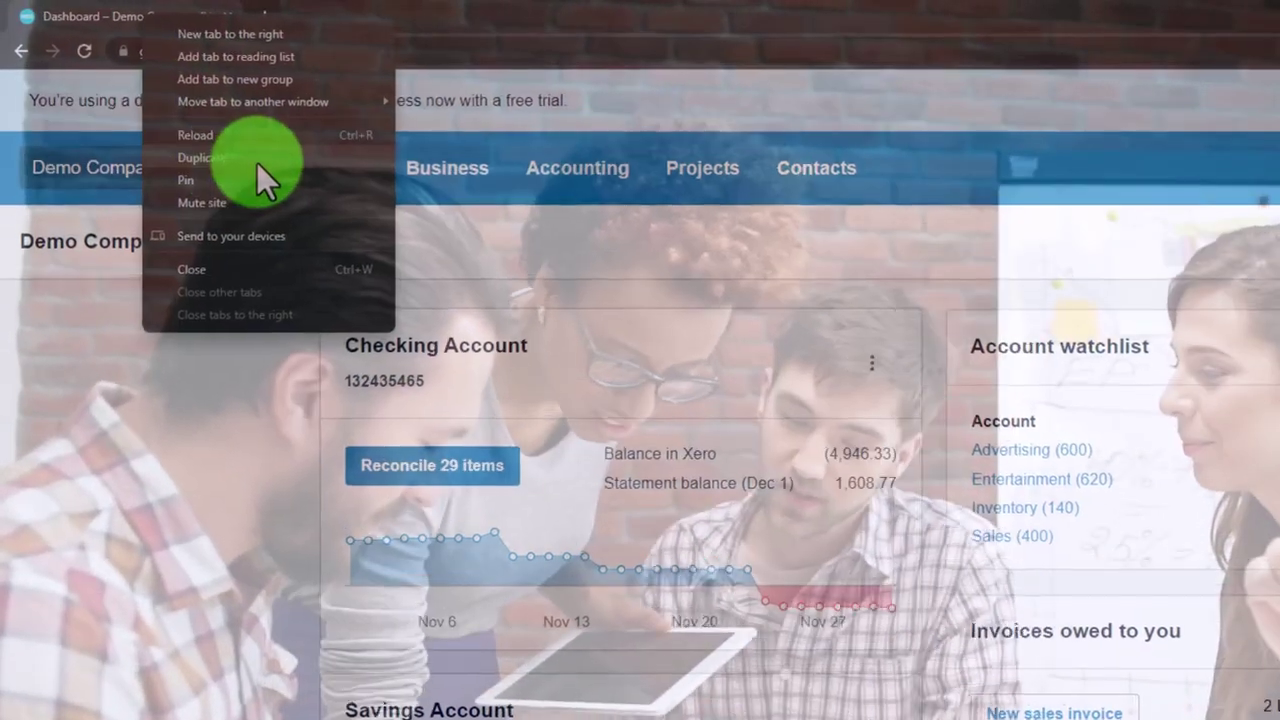
left_click(275, 160)
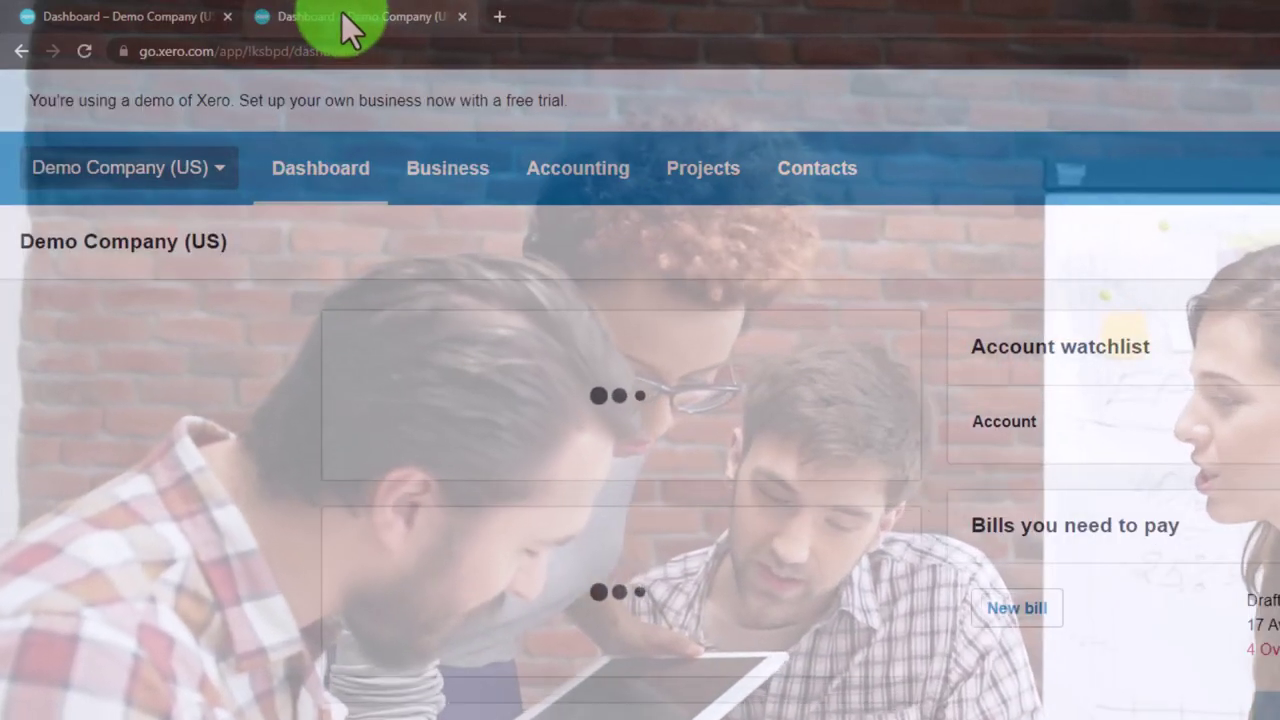
right_click(345, 27)
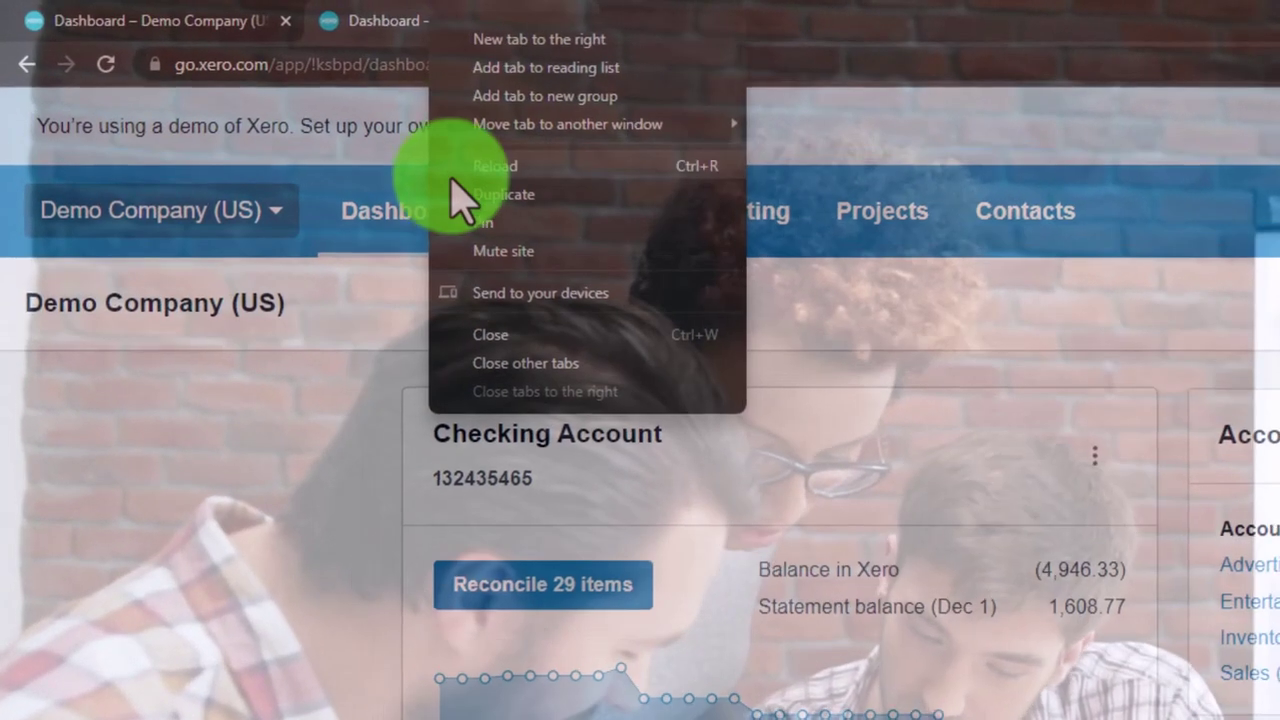
left_click(610, 198)
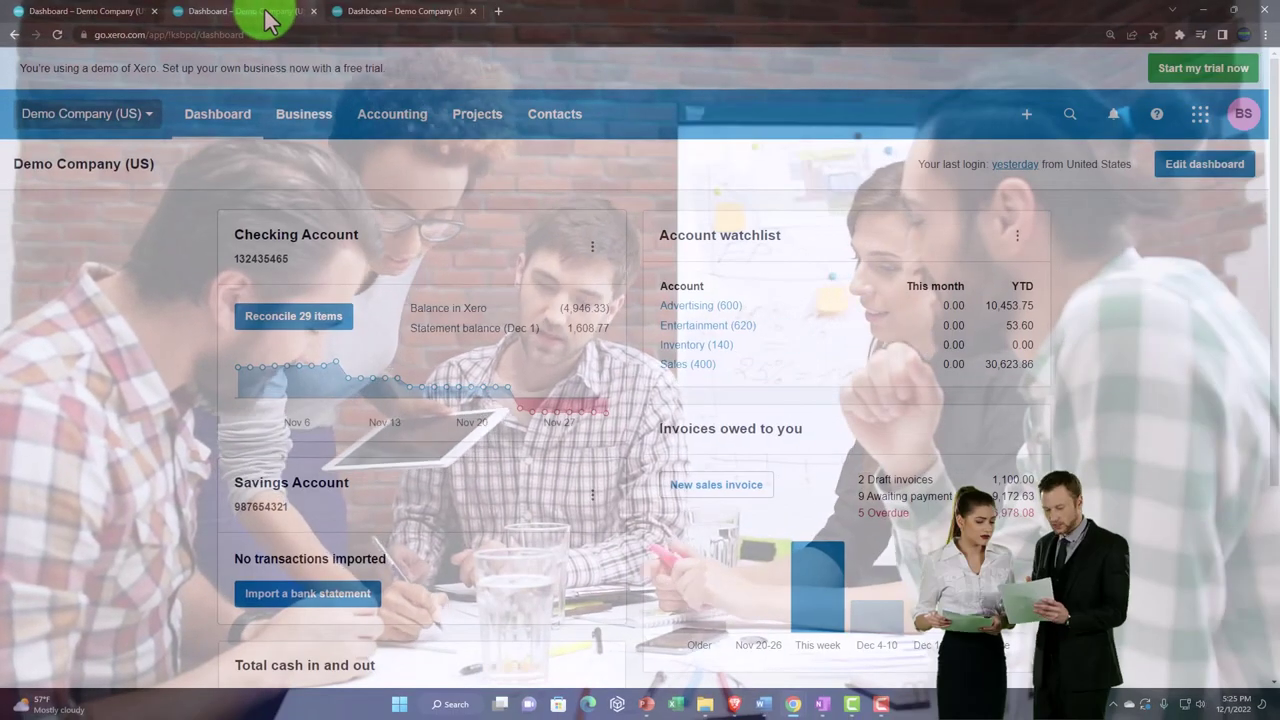
Open the Balance Sheet report in the second browser tab and the Income Statement (Profit and Loss) in the third
left_click(415, 125)
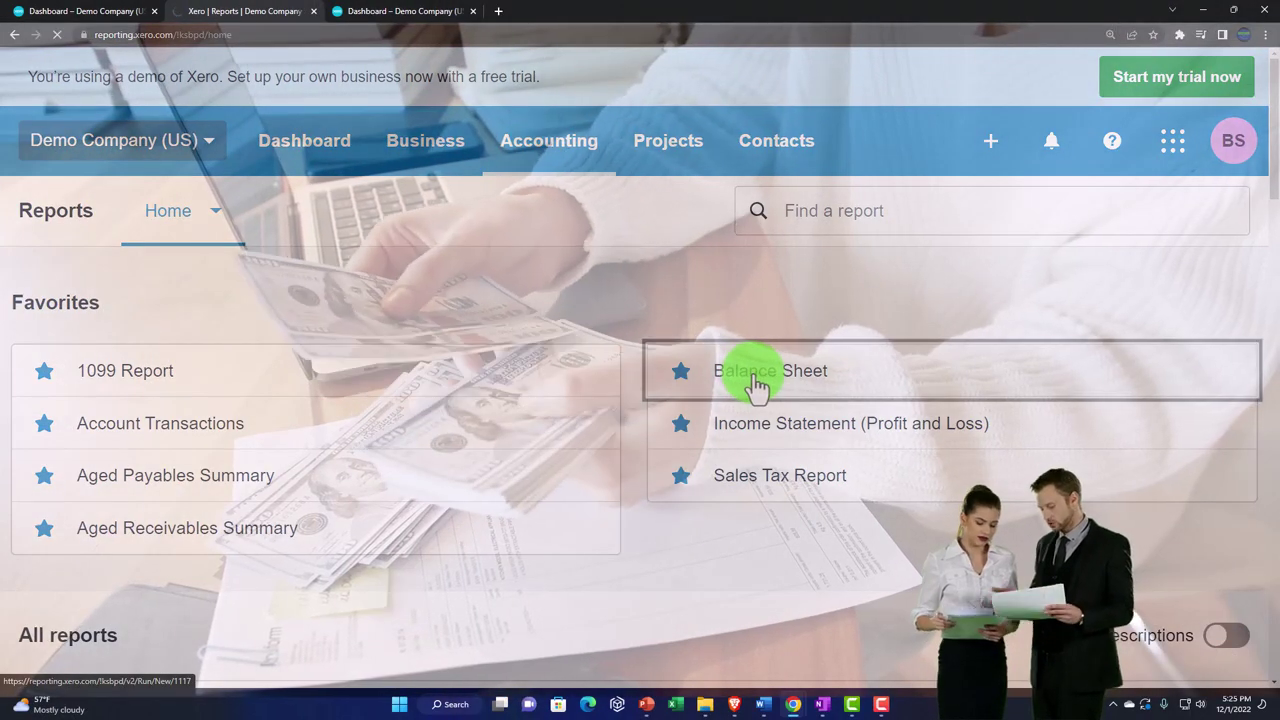
left_click(410, 17)
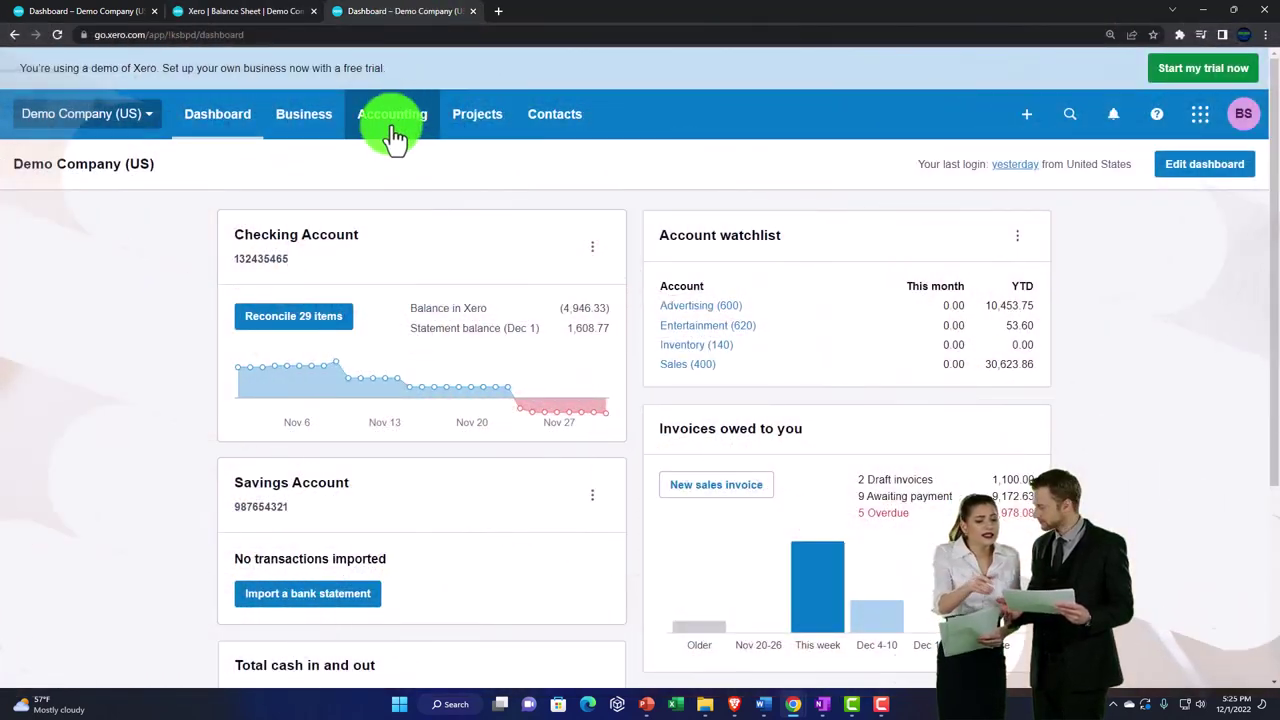
left_click(465, 210)
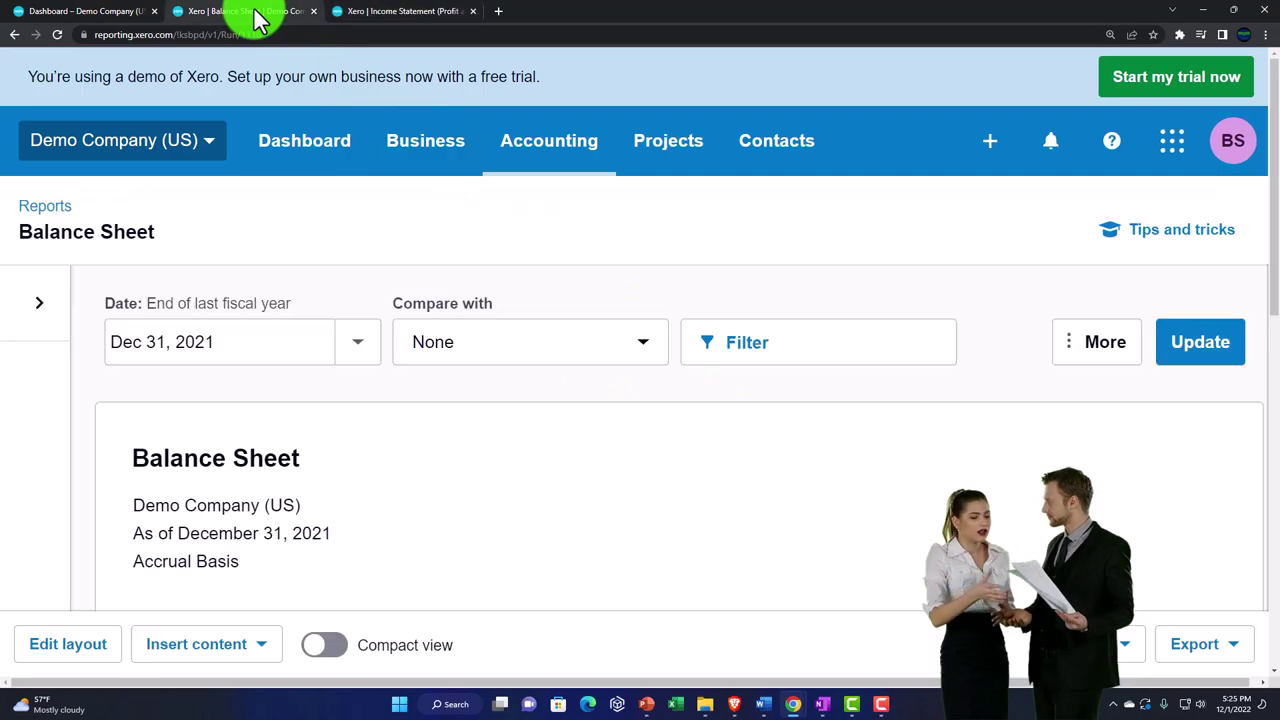
Set the Balance Sheet's date to Dec 31, 2022 and update the report
left_click(345, 354)
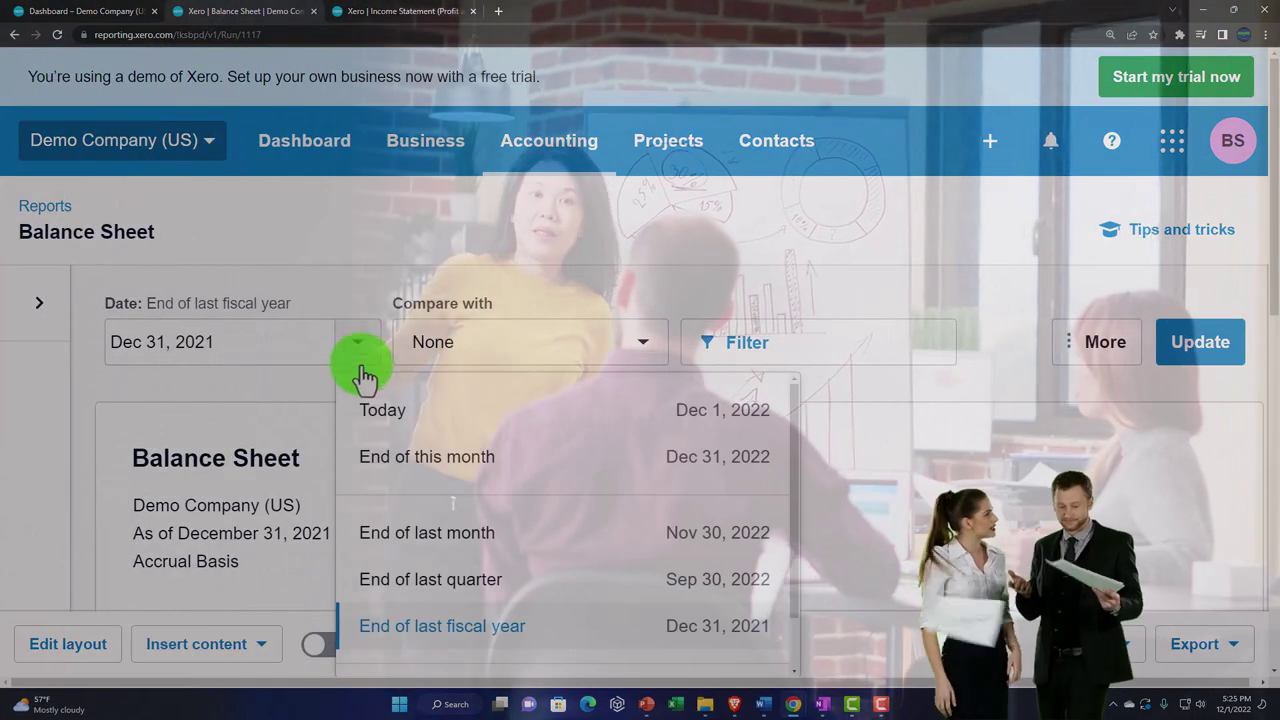
scroll(427, 497, "down", 1)
left_click(443, 643)
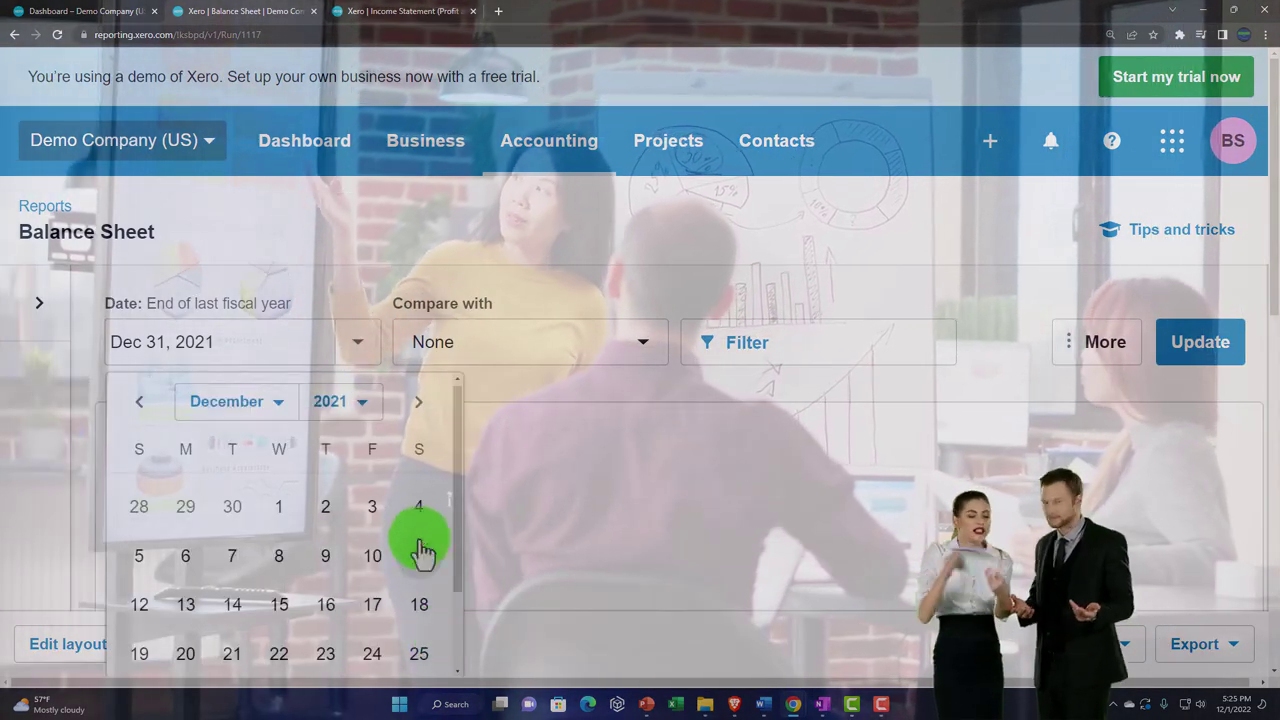
left_click(370, 415)
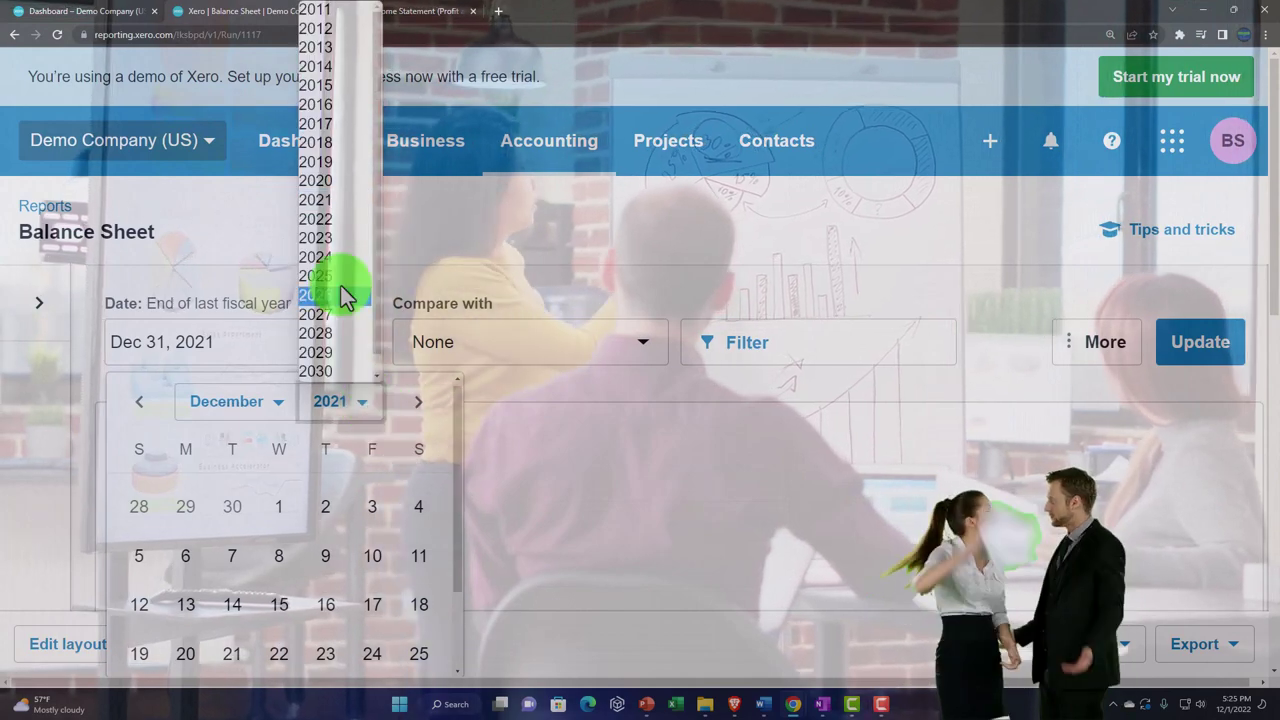
left_click(329, 219)
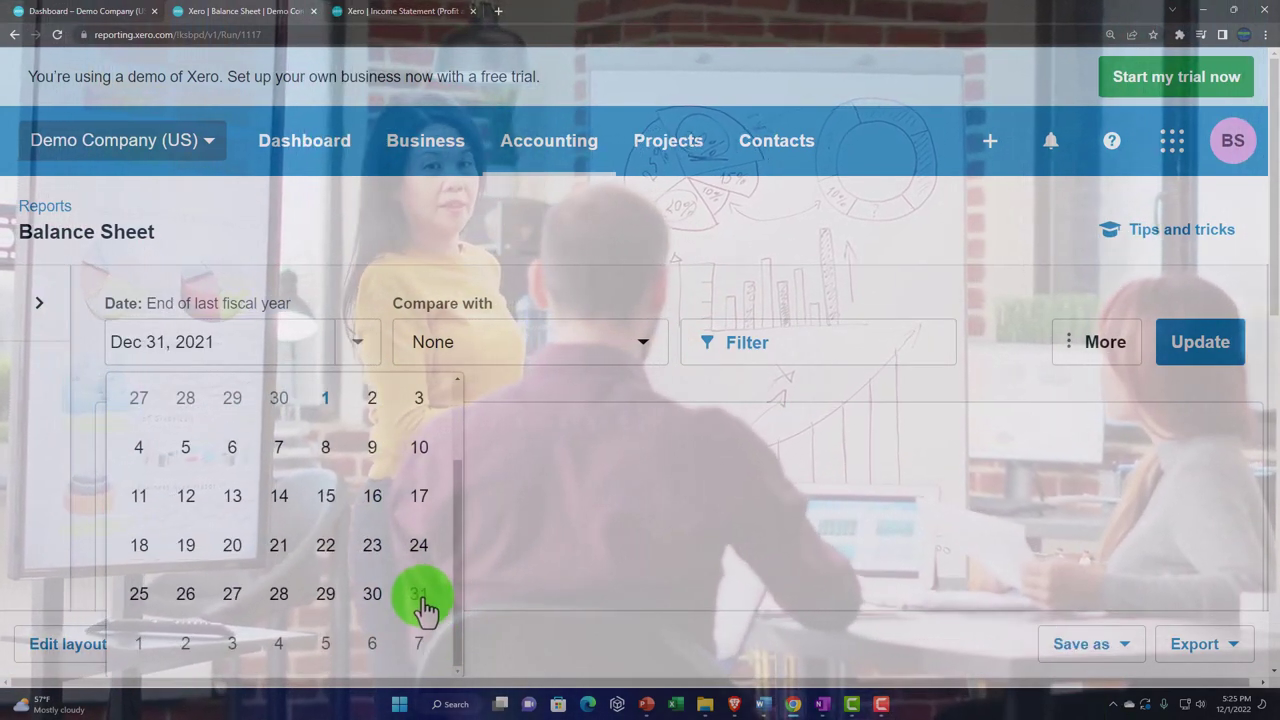
left_click(1198, 356)
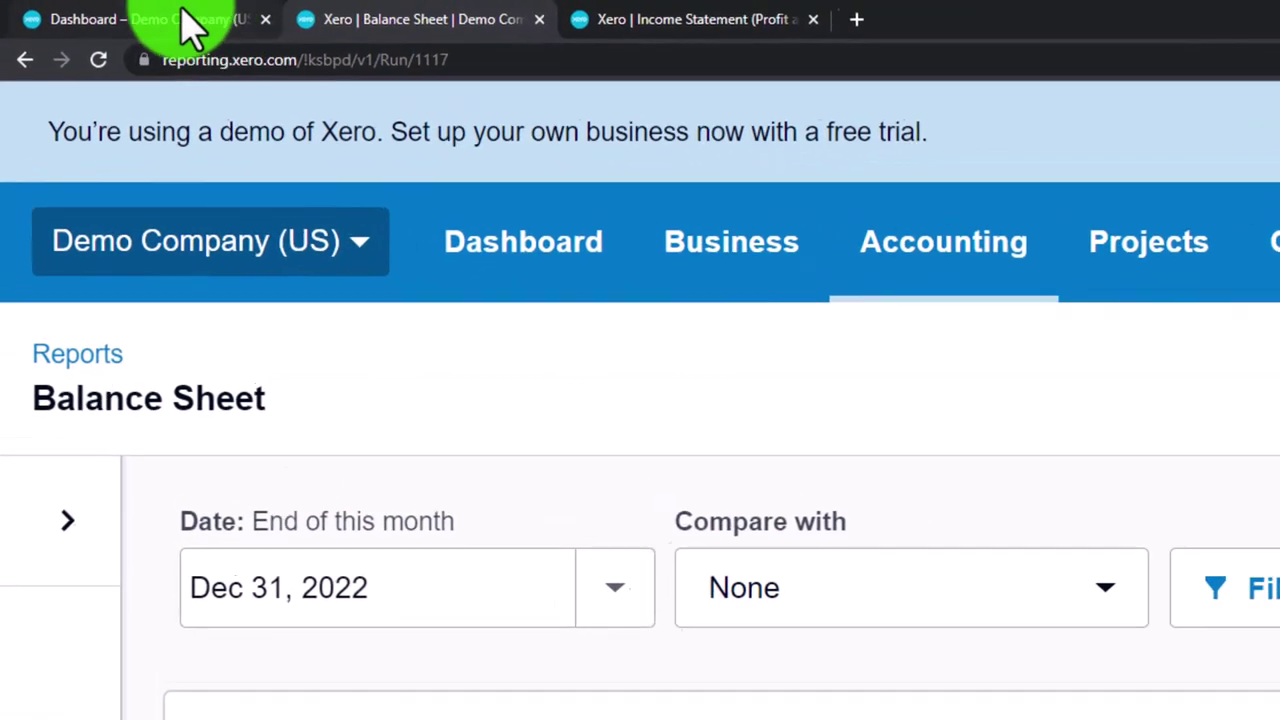
Return to the dashboard to review which transaction types can be created, and examine the accounting workflow chart in OneNote
left_click(184, 22)
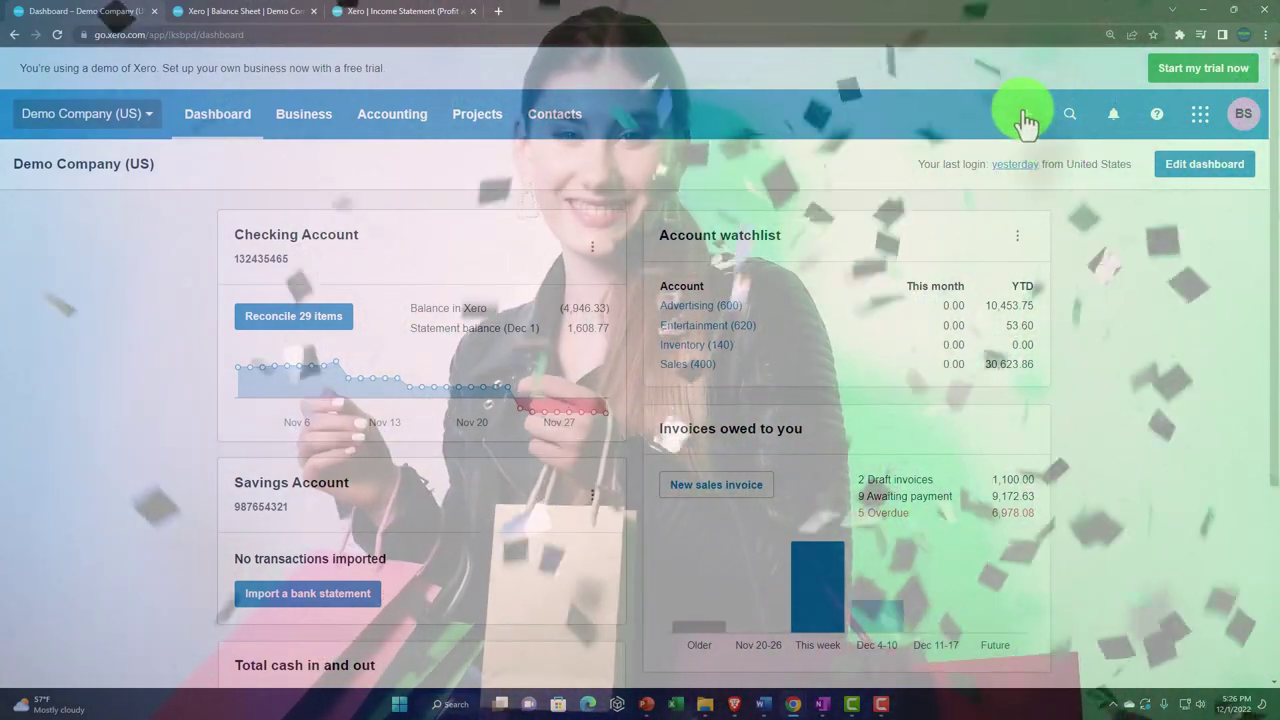
left_click(1025, 115)
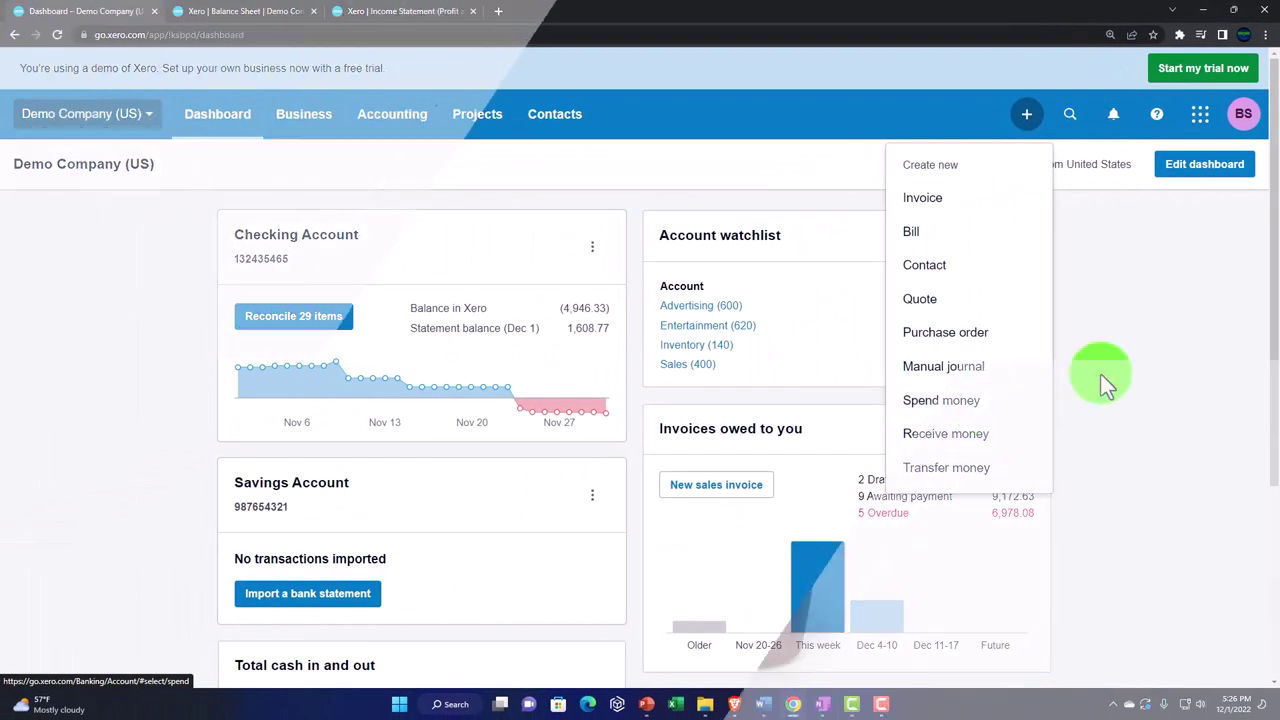
left_click(1020, 544)
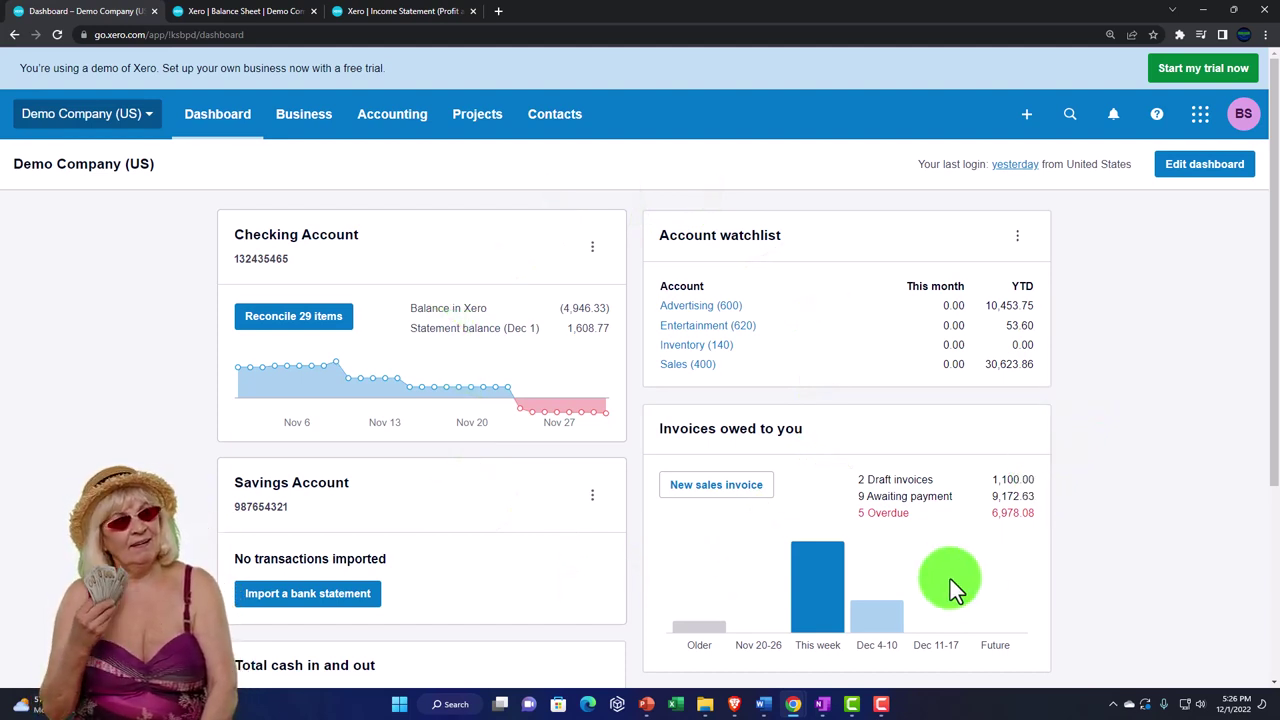
key("alt+Tab")
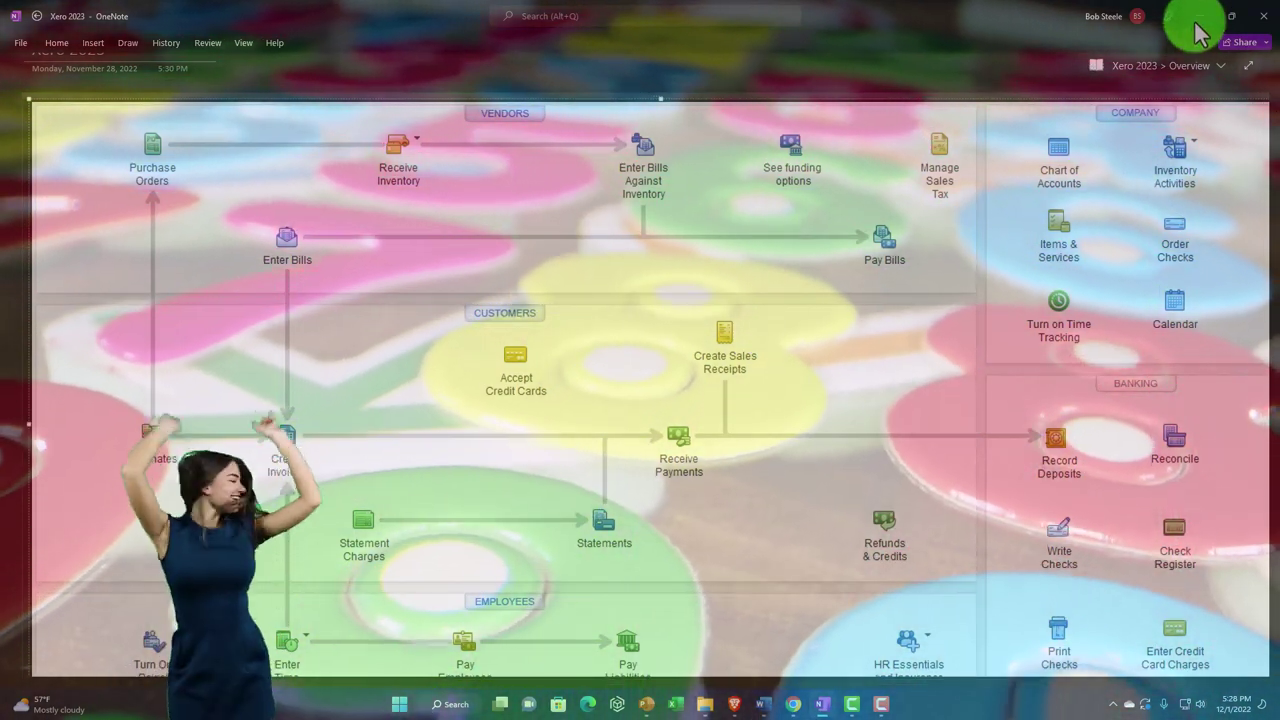
left_click(1198, 20)
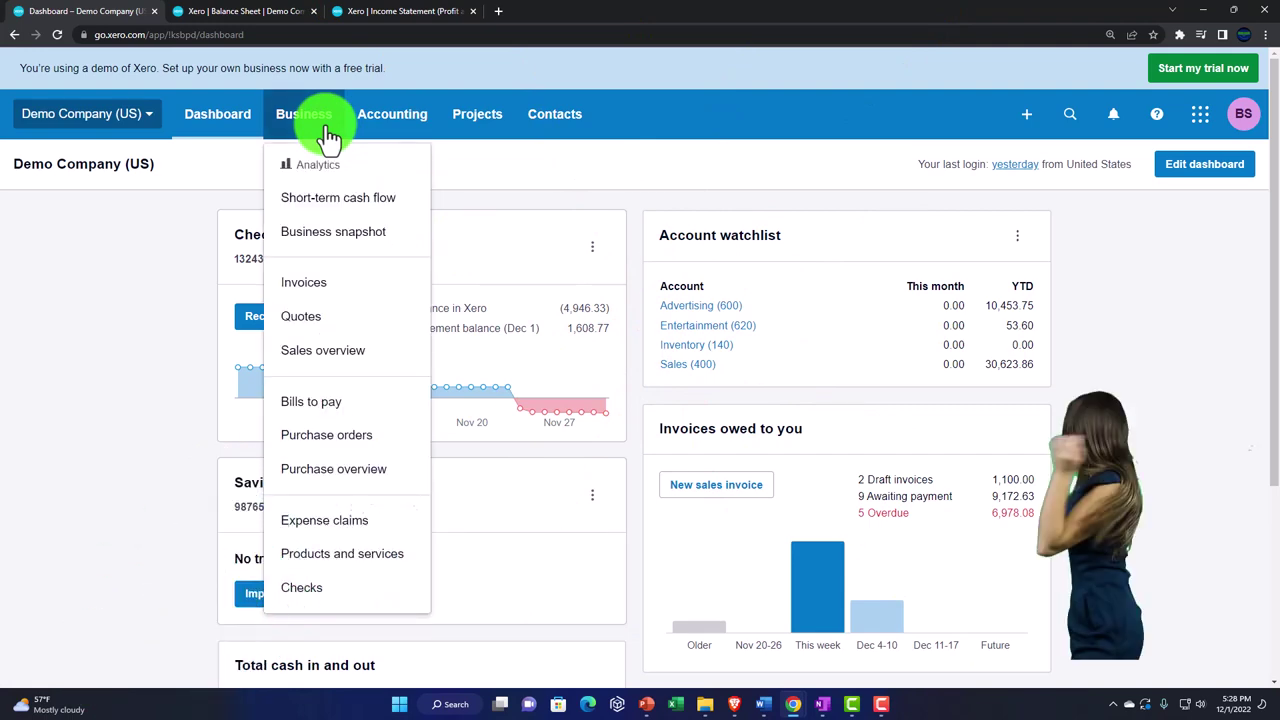
Start a new purchase order for contact AAA with the item TSS - Black: T-Shirt Small Black
left_click(1025, 114)
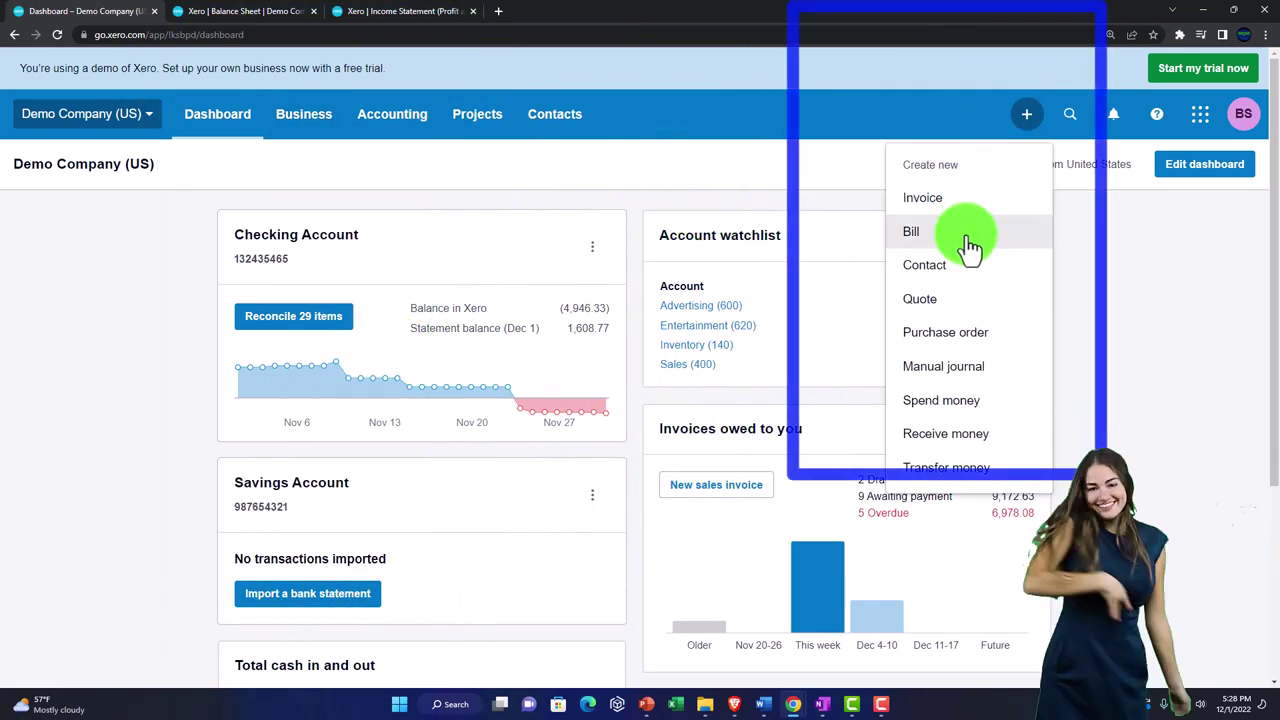
left_click(950, 338)
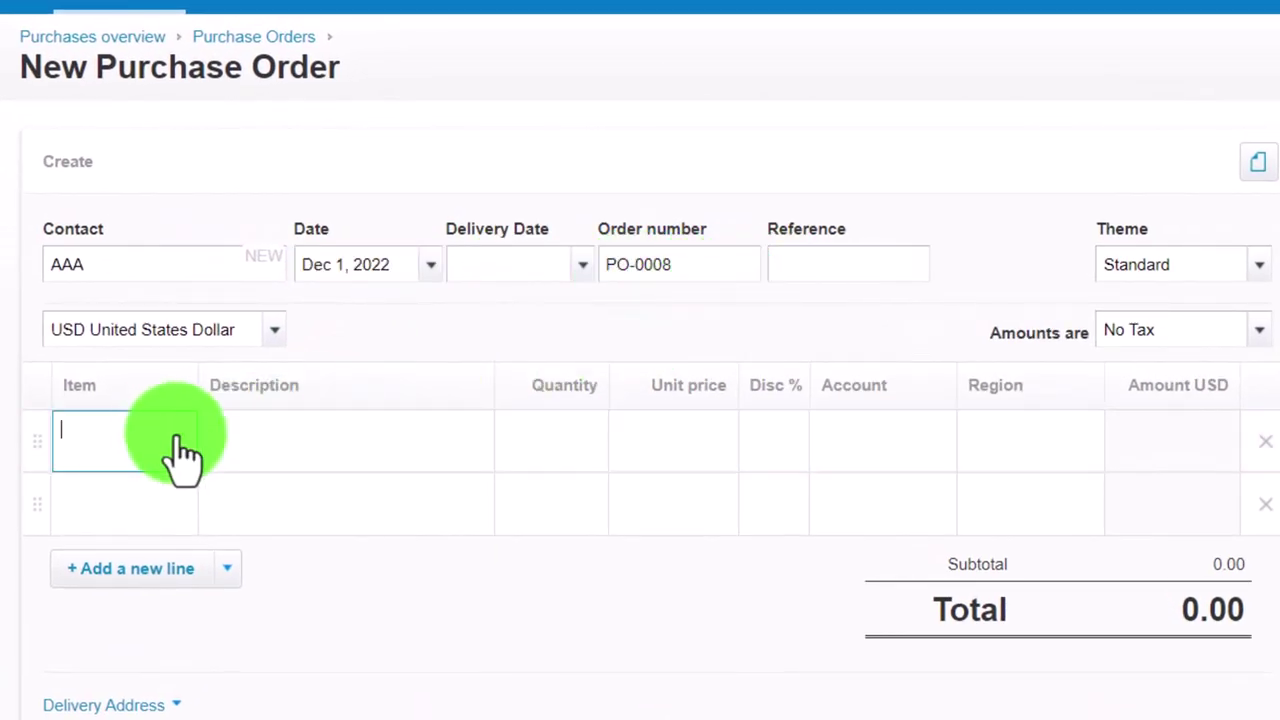
scroll(186, 391, "down", 5)
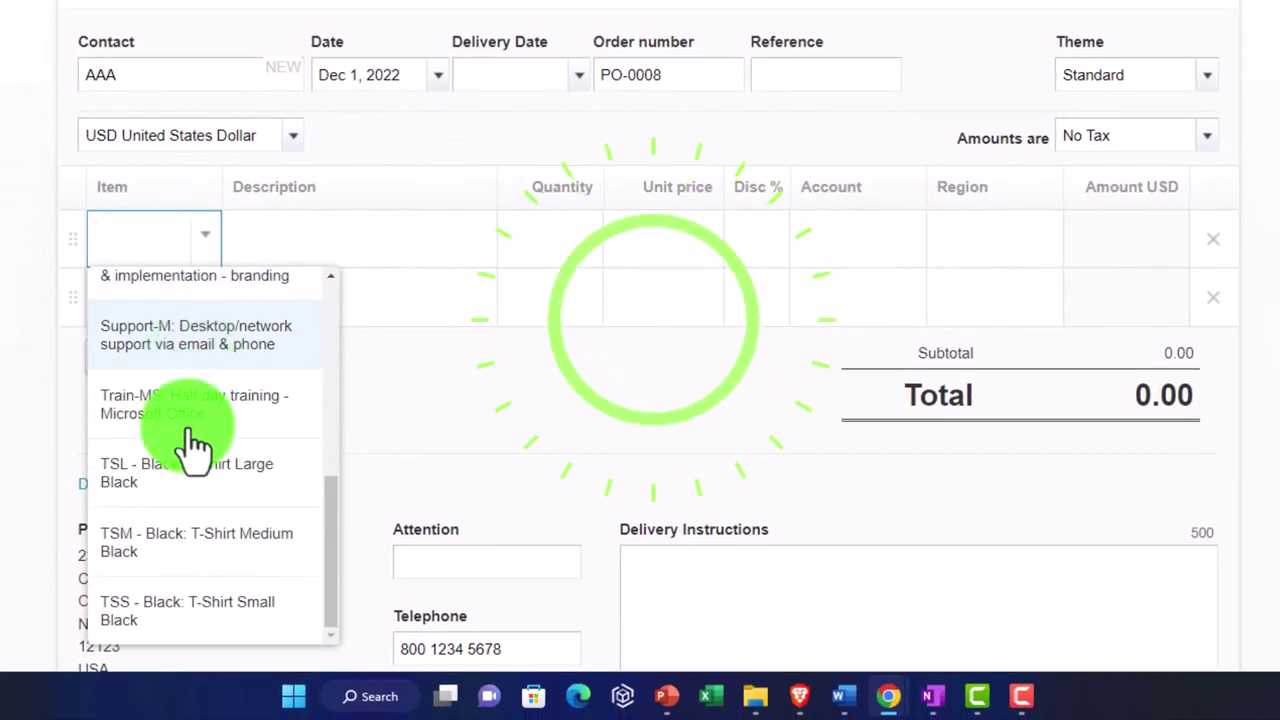
left_click(168, 630)
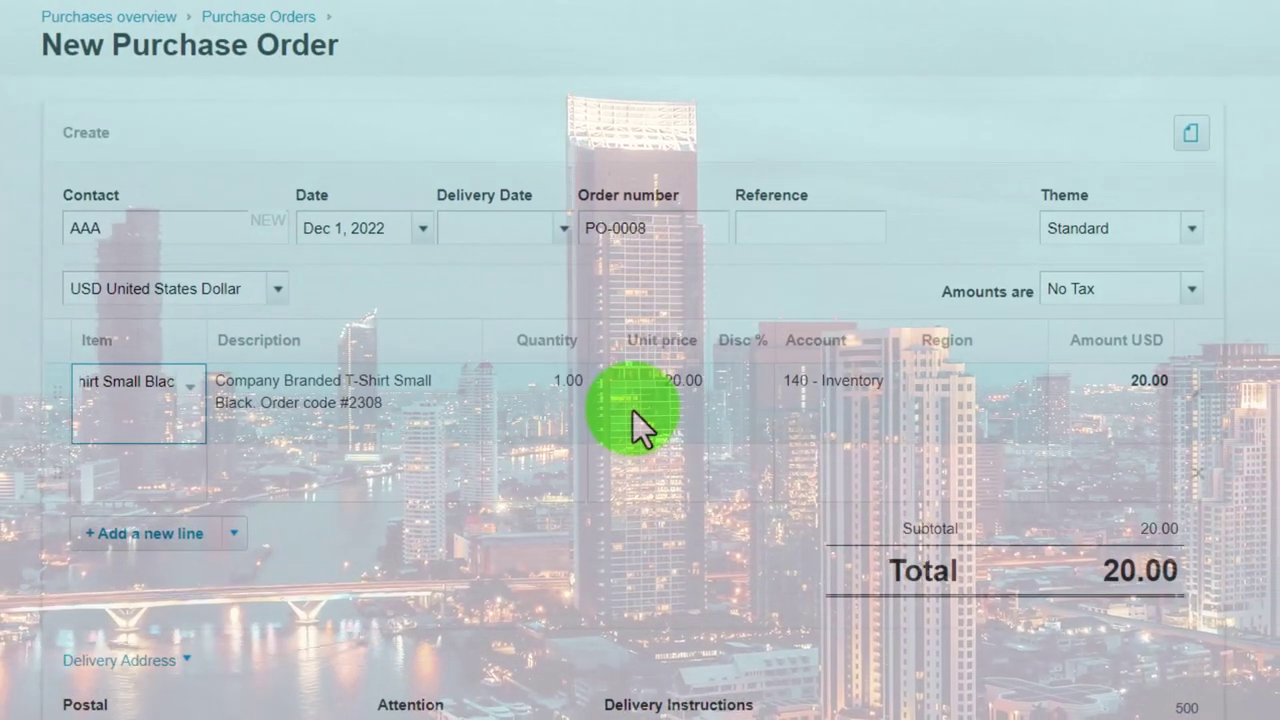
Keep the T-shirt line's quantity at 1 and approve the purchase order
key("Tab")
key("Tab")
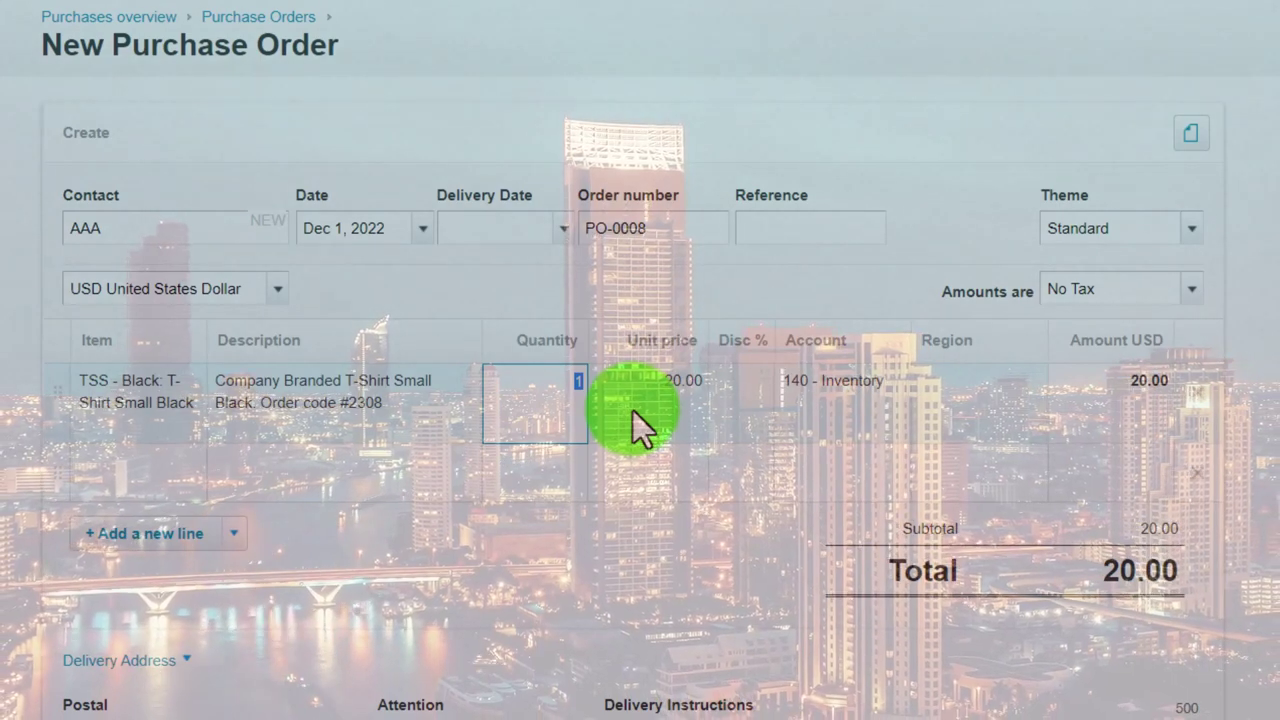
key("ctrl+plus")
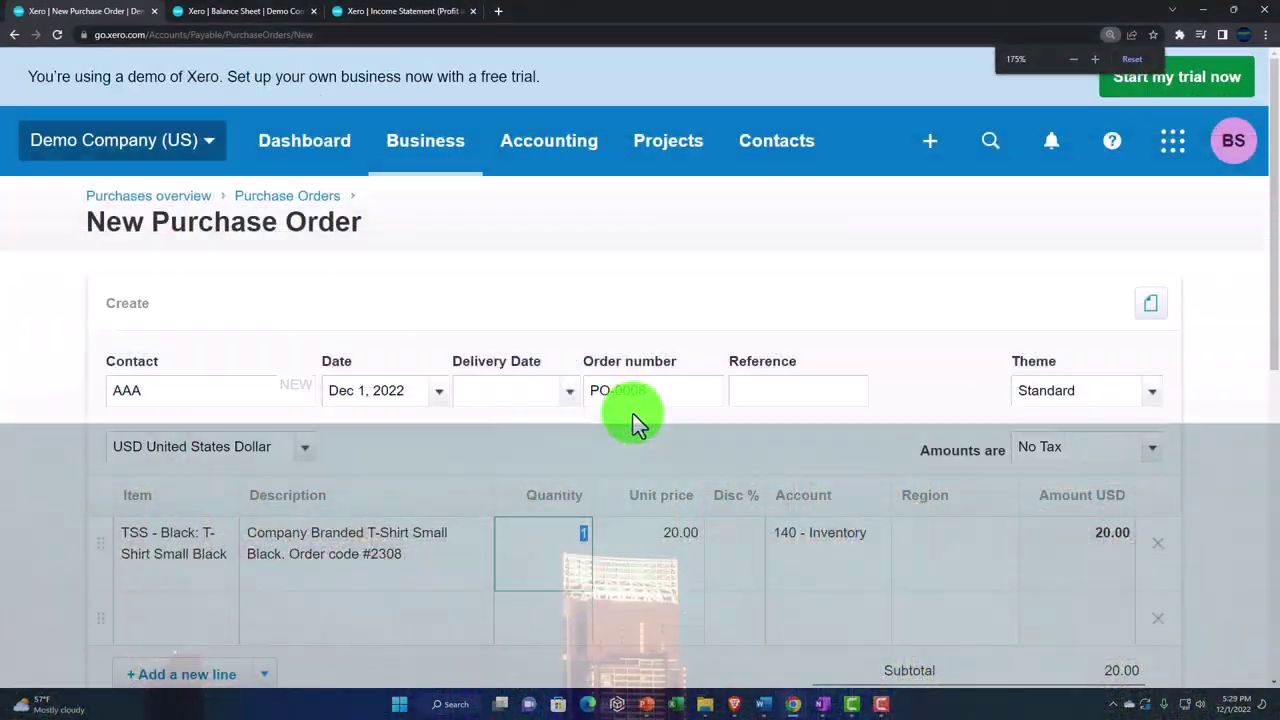
scroll(630, 414, "down", 4)
scroll(630, 414, "down", 1)
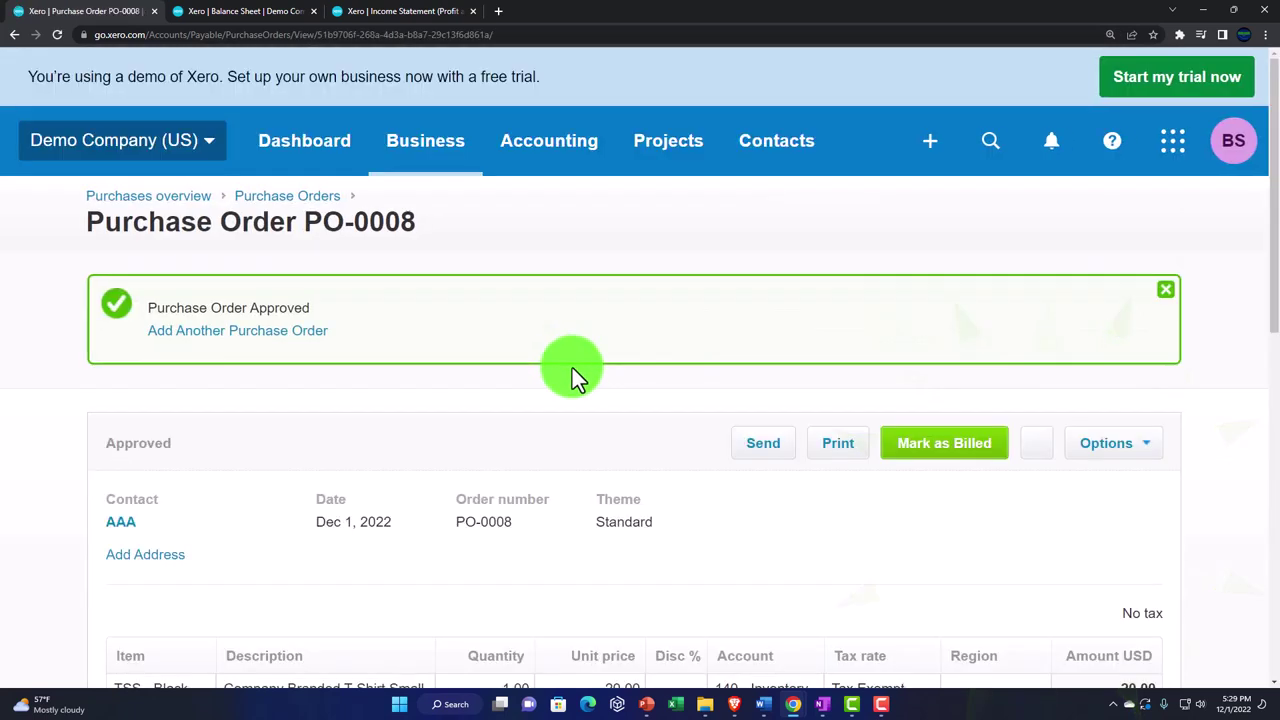
Open the AAA purchase order PO-0008 from the approved purchase orders list
left_click(443, 165)
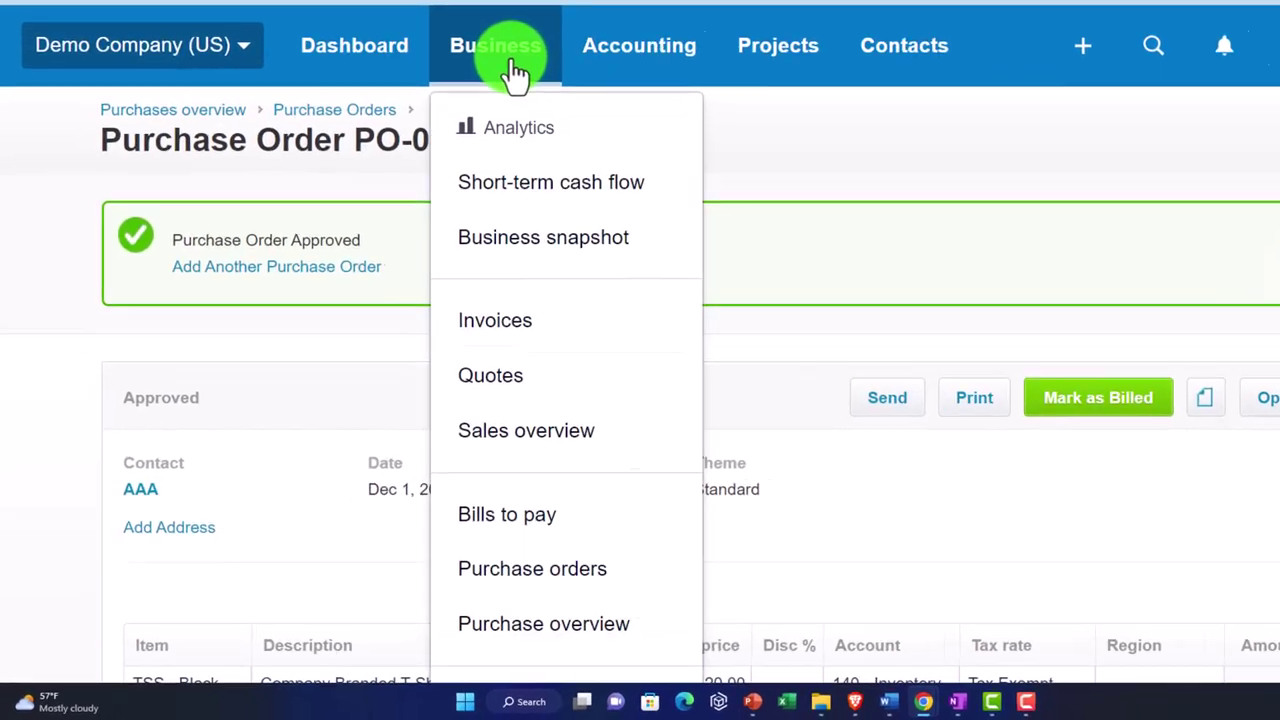
scroll(514, 490, "down", 1)
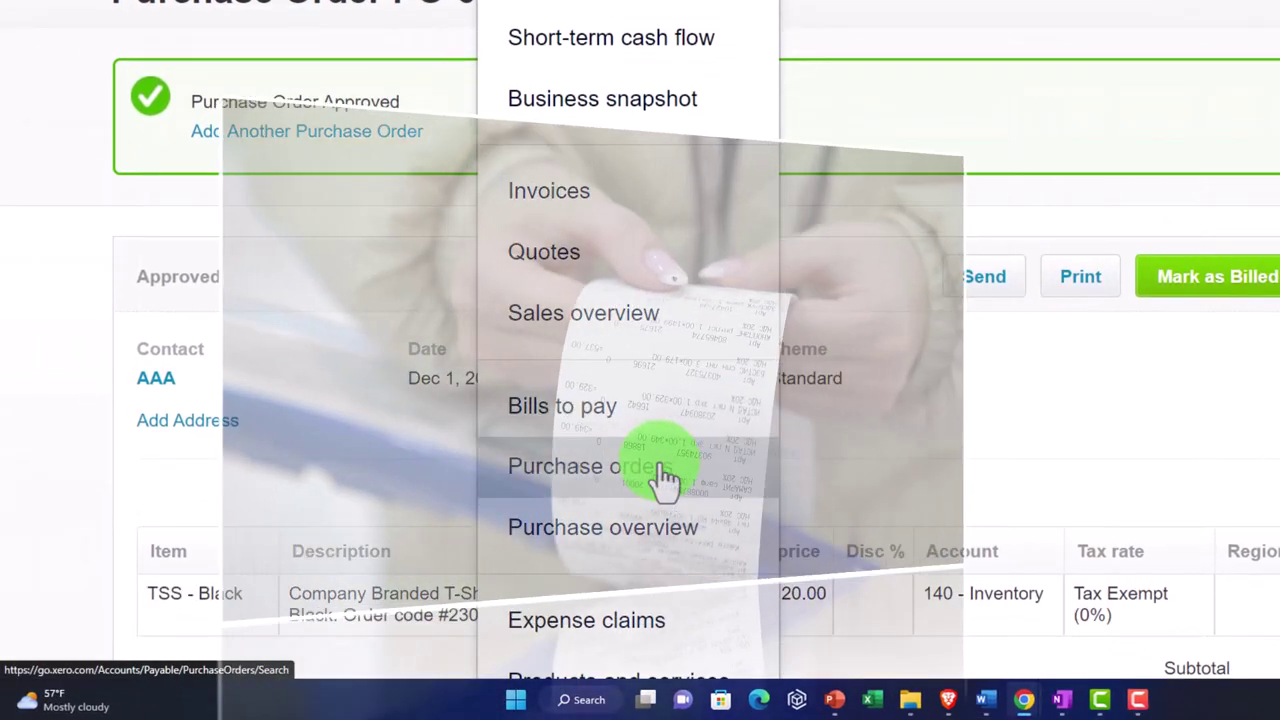
left_click(661, 470)
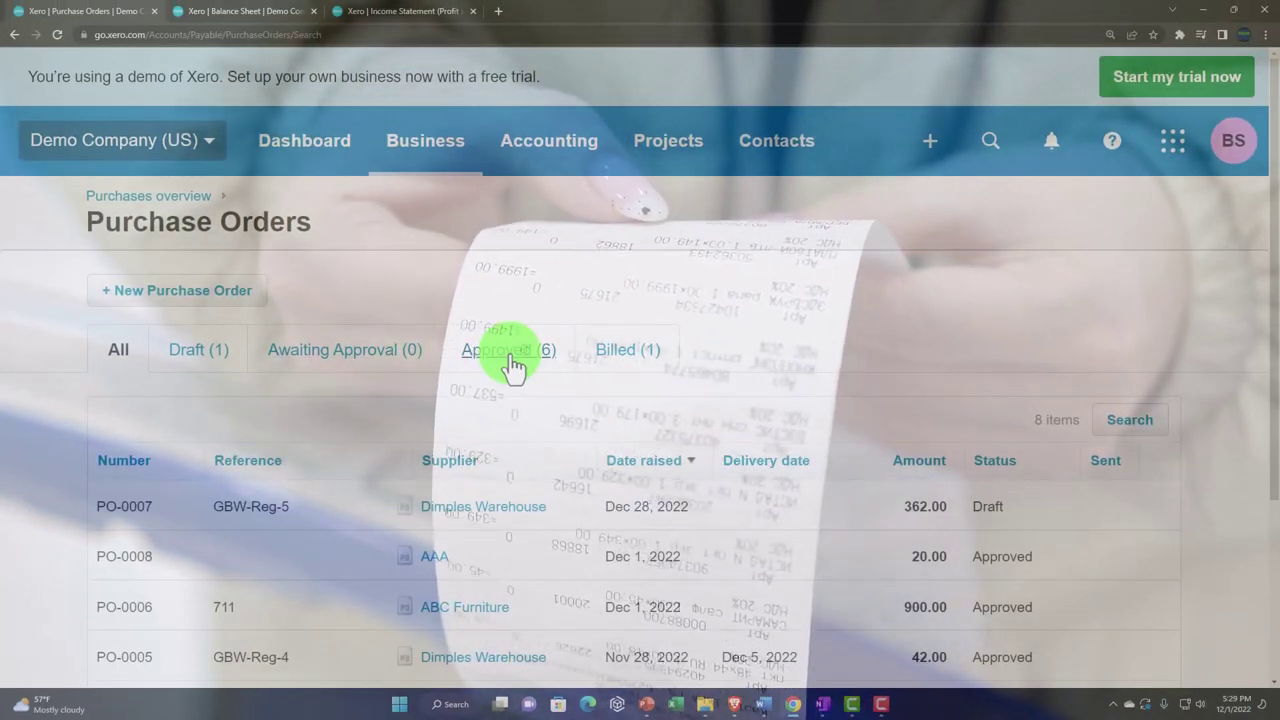
left_click(510, 365)
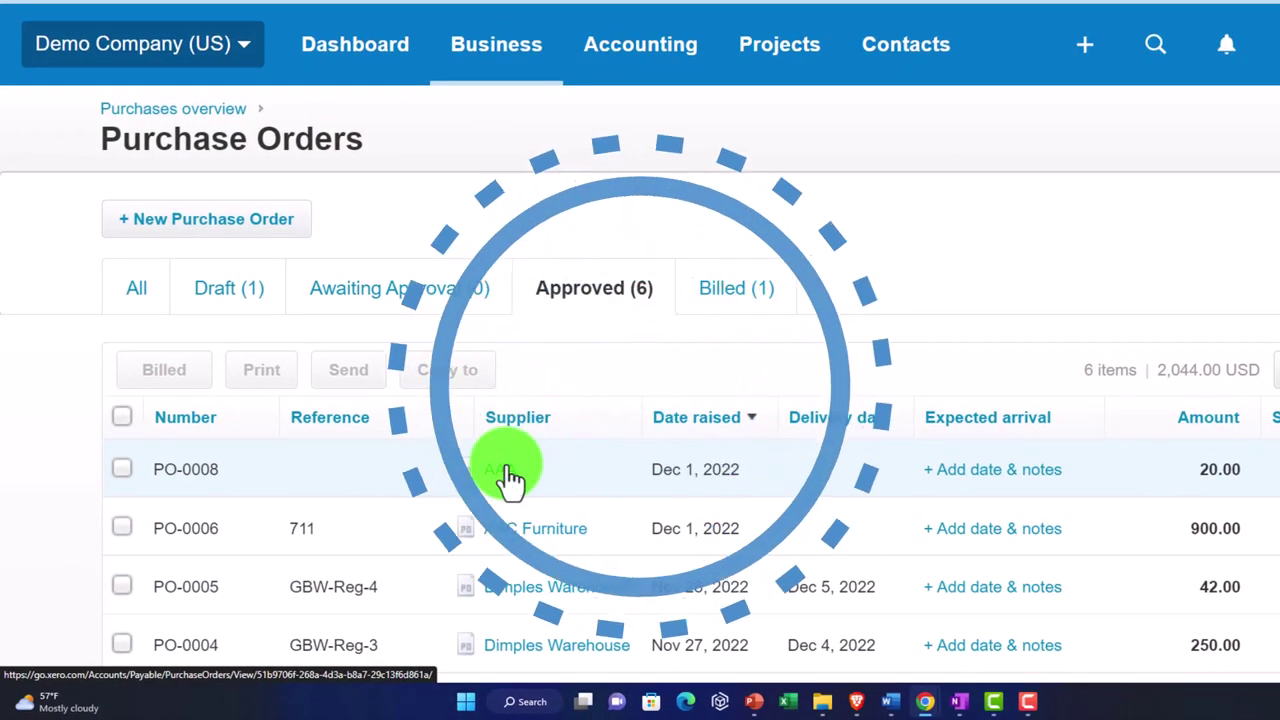
left_click(508, 478)
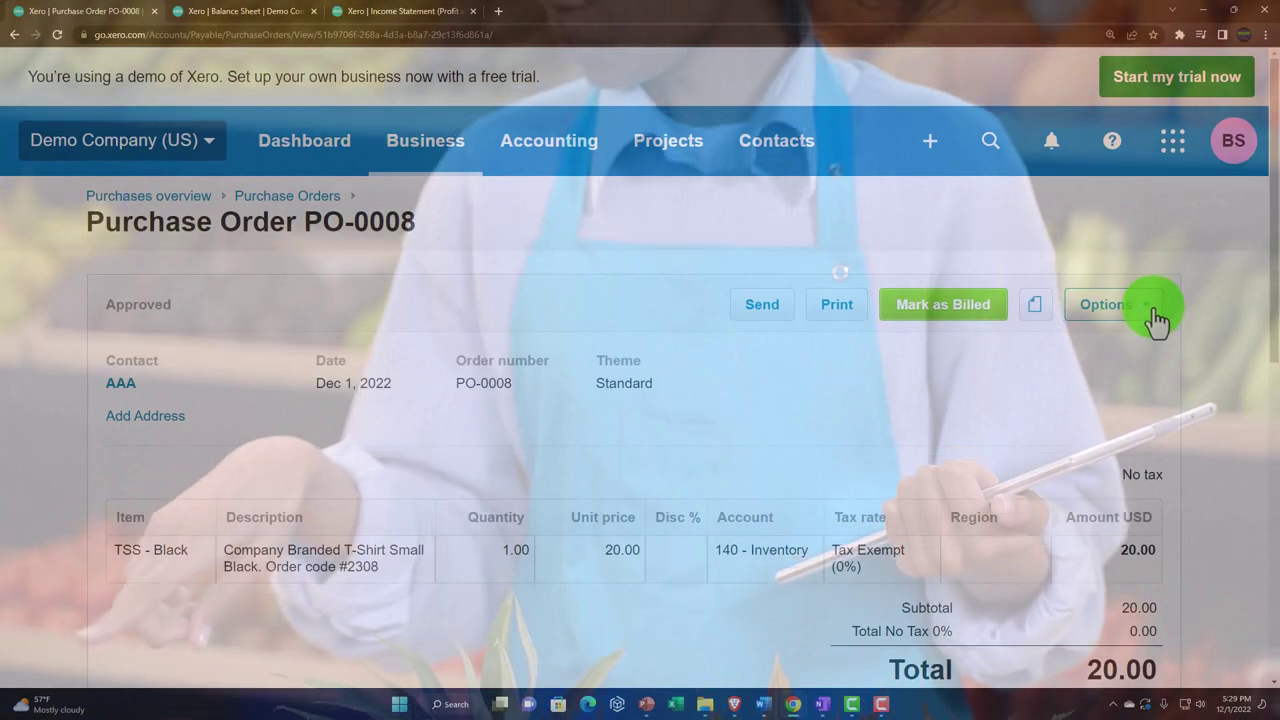
Copy purchase order PO-0008 to a draft bill with the order marked as fully billed, and approve the bill
left_click(1150, 308)
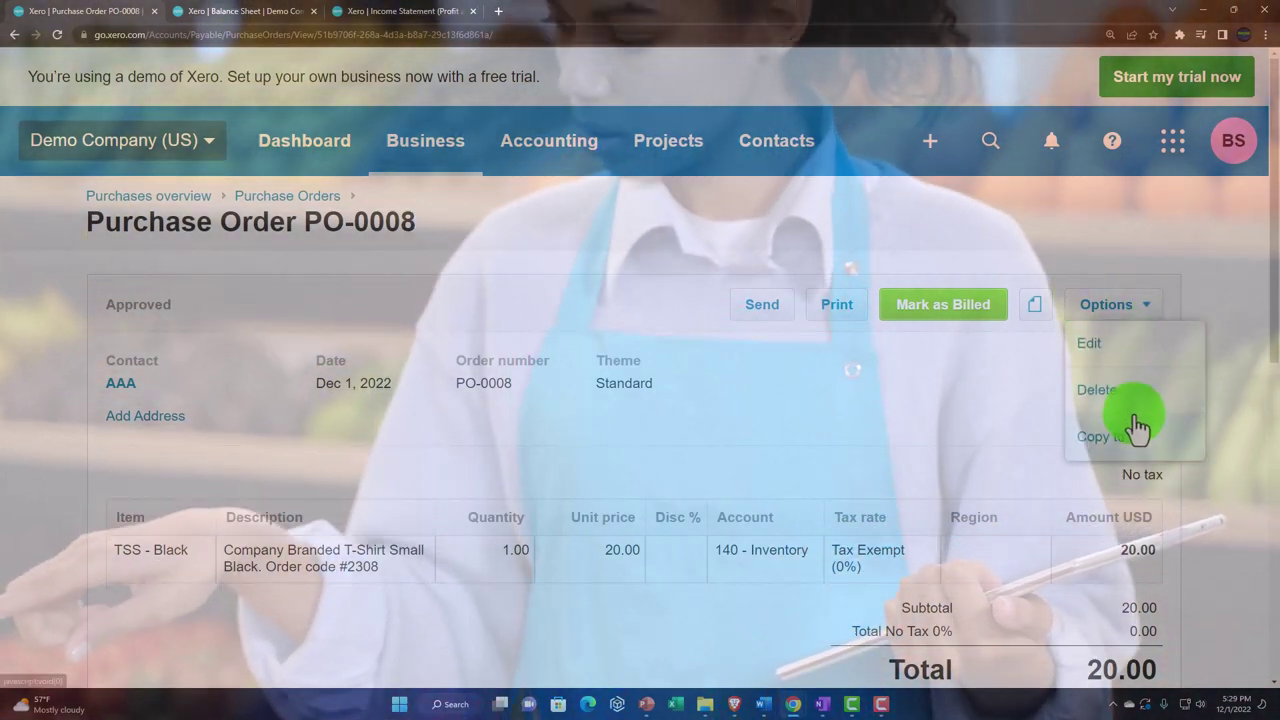
left_click(1131, 440)
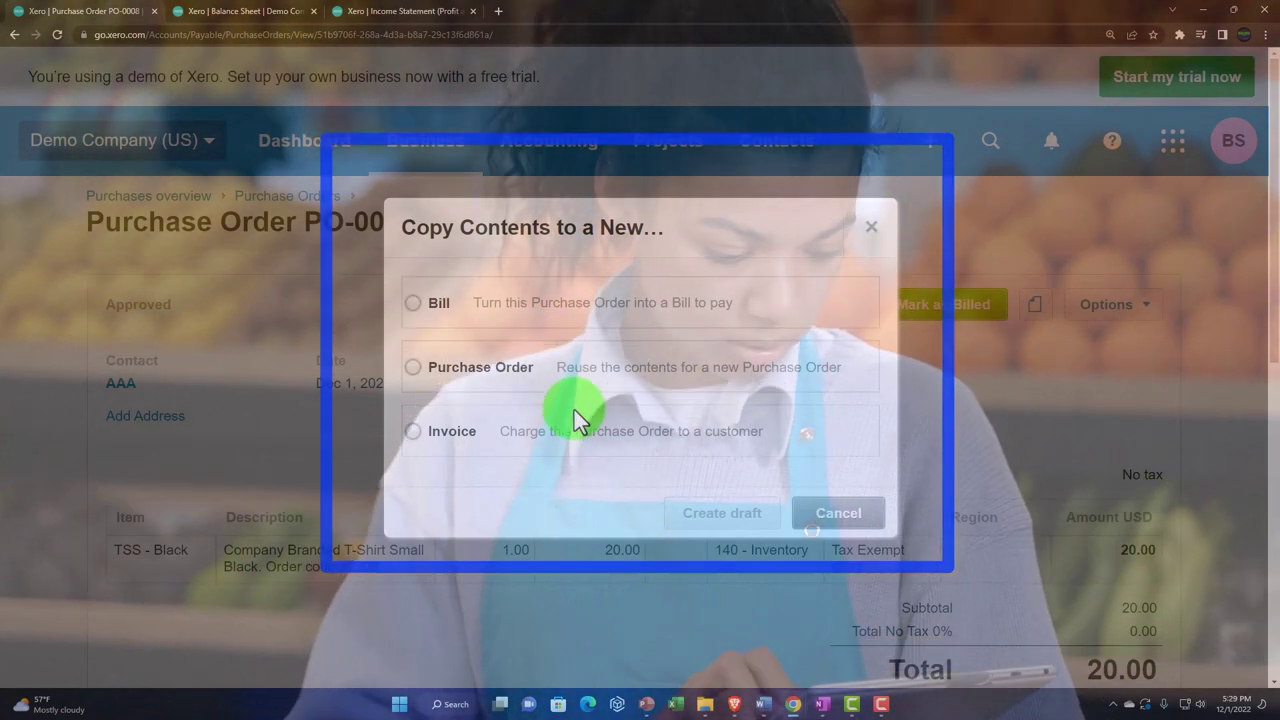
left_click(423, 303)
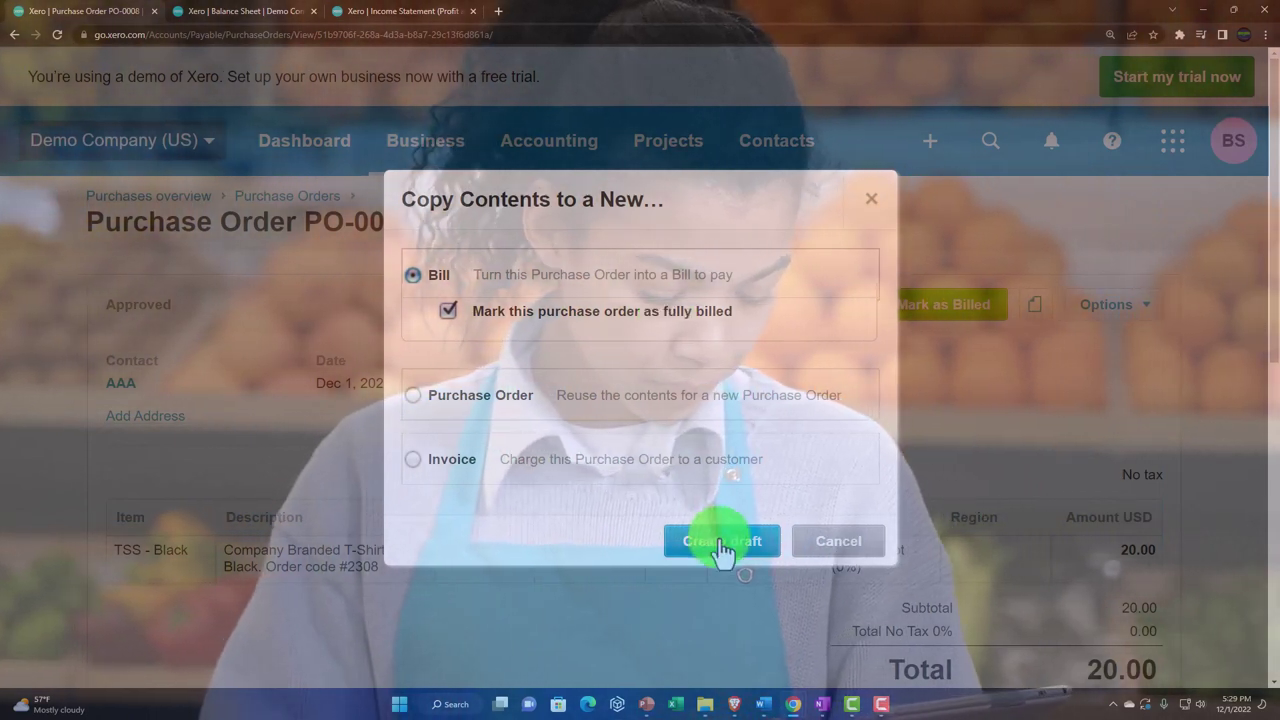
left_click(723, 548)
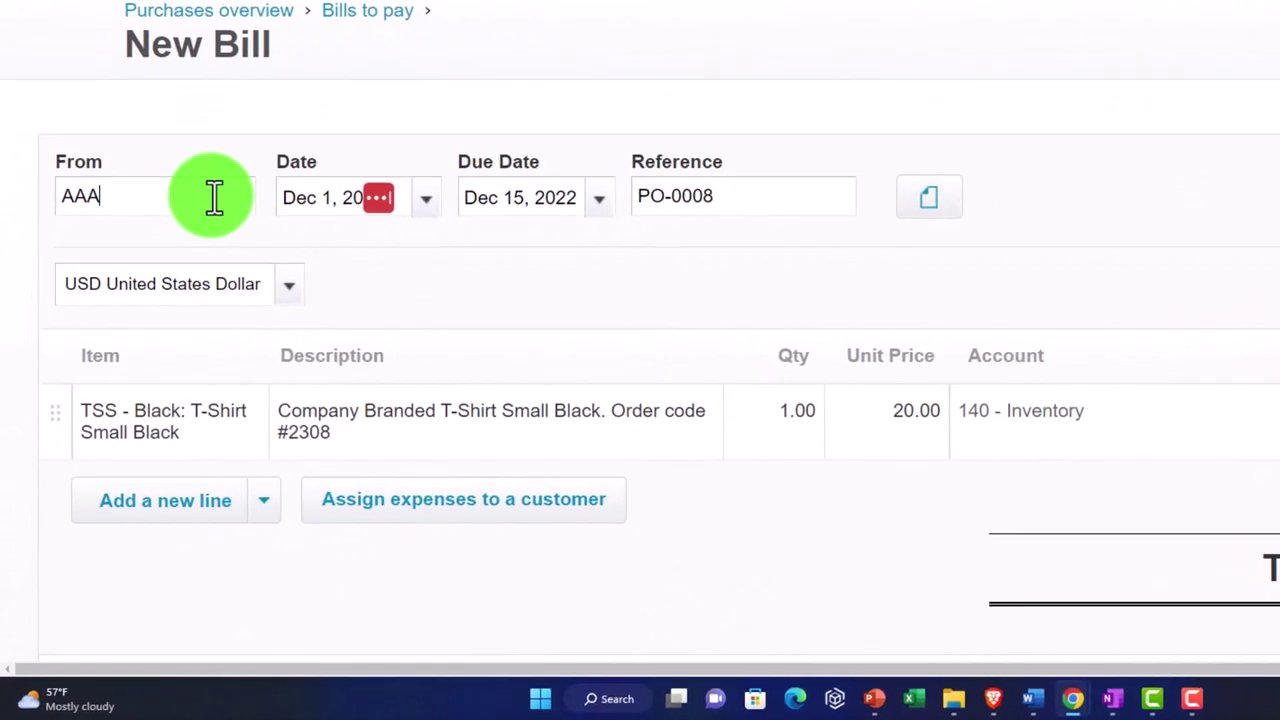
scroll(609, 300, "down", 2)
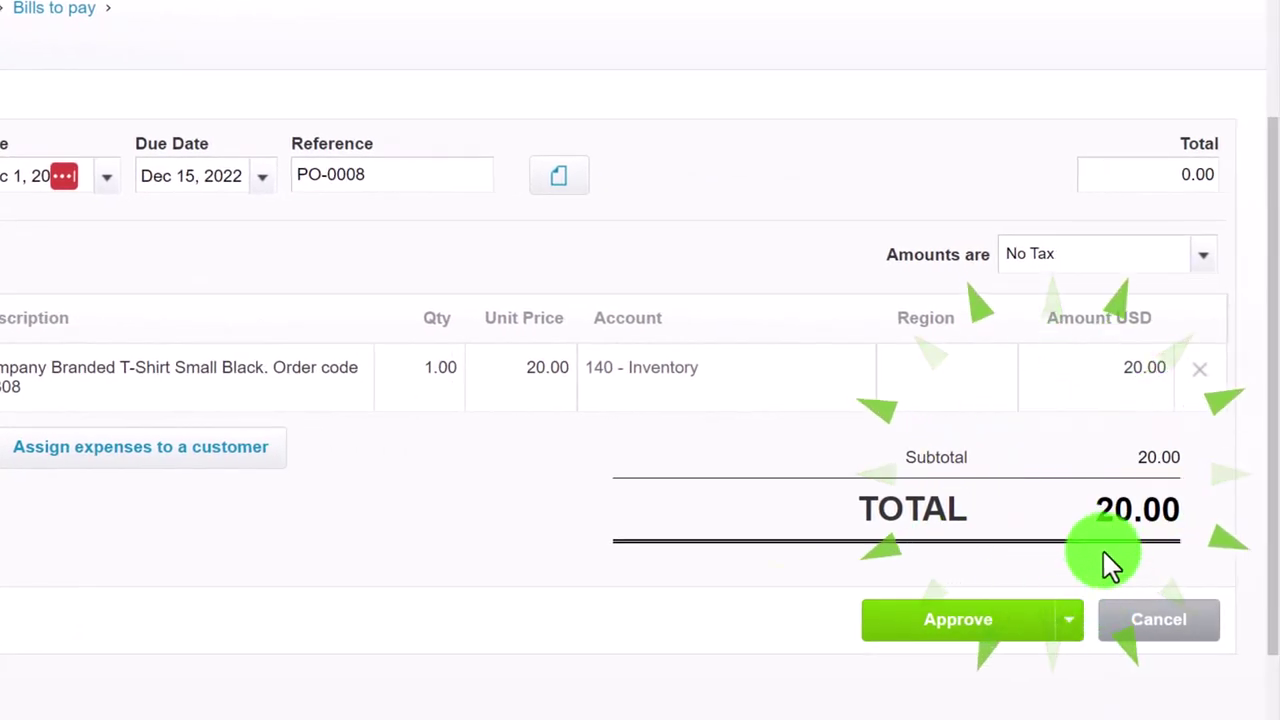
left_click(986, 630)
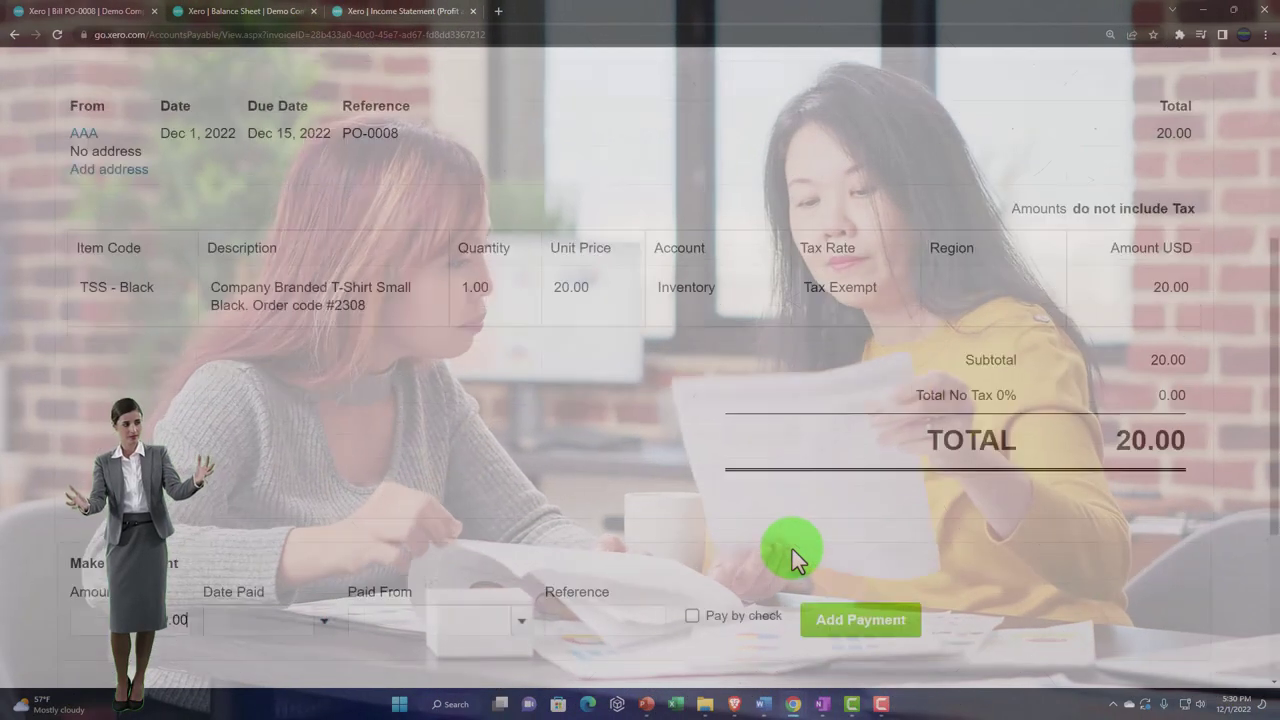
Show the purchase orders that have been billed to check the AAA order's status
left_click(457, 125)
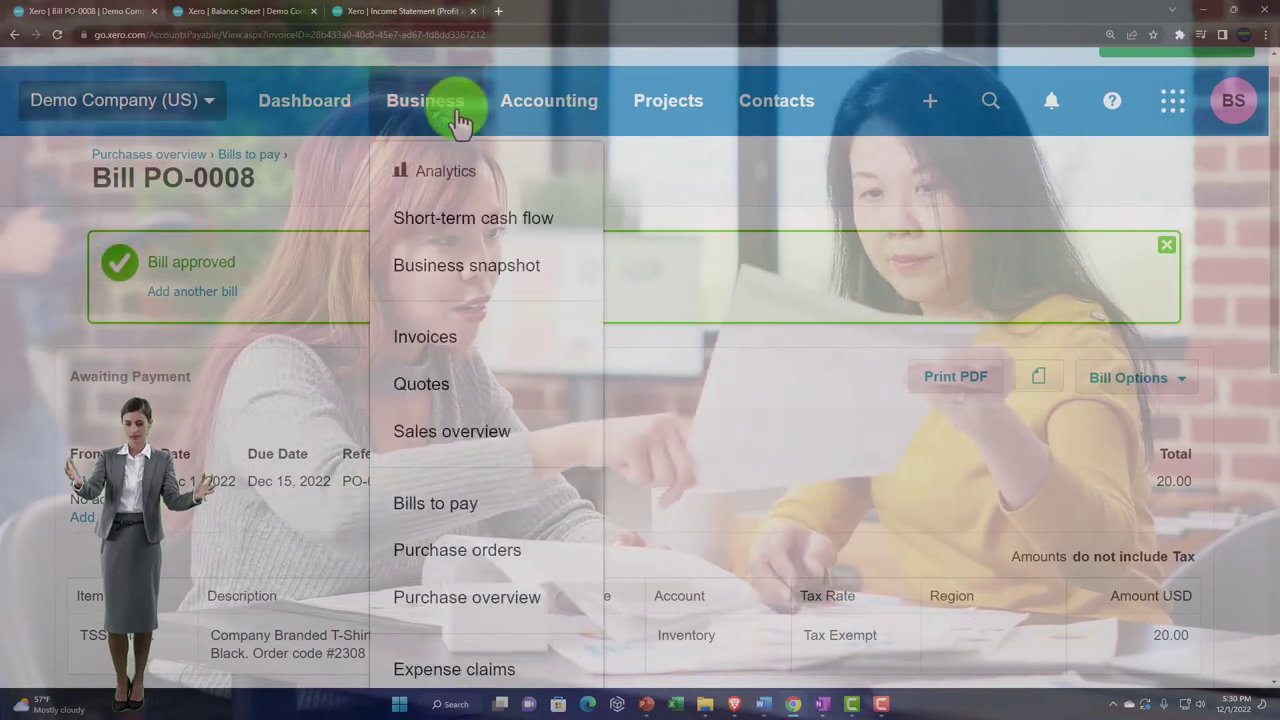
left_click(480, 550)
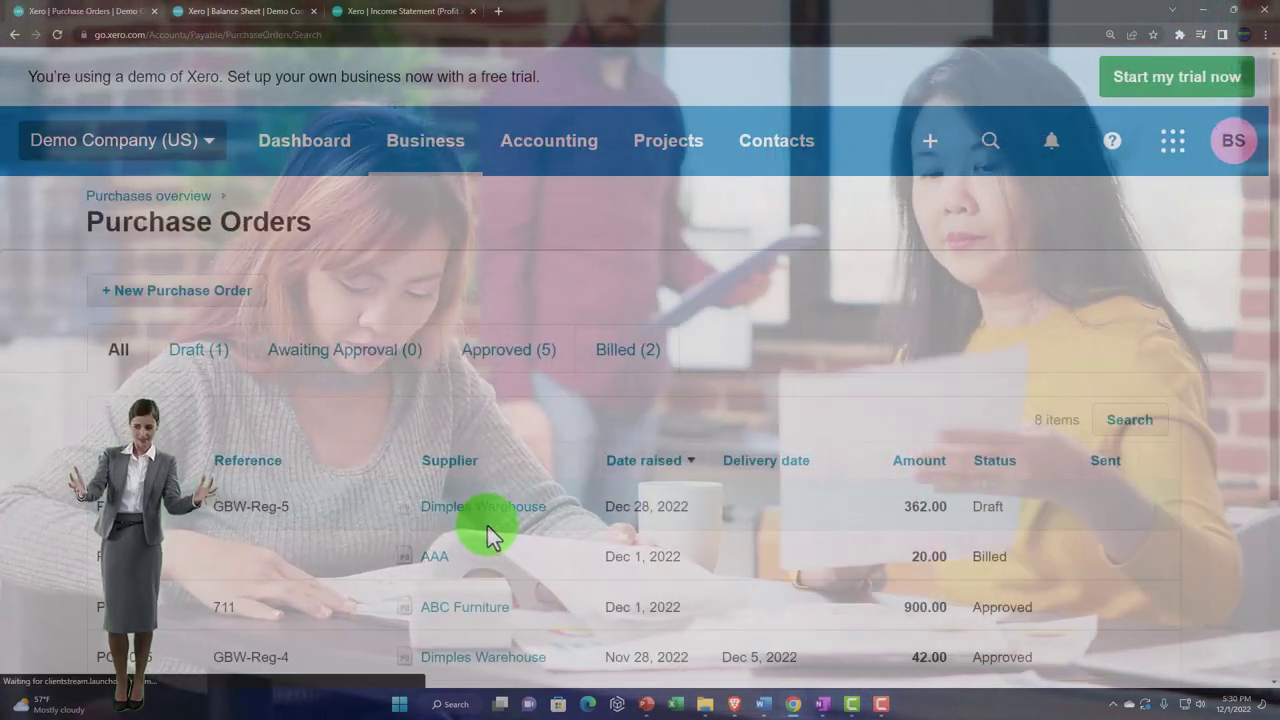
left_click(616, 366)
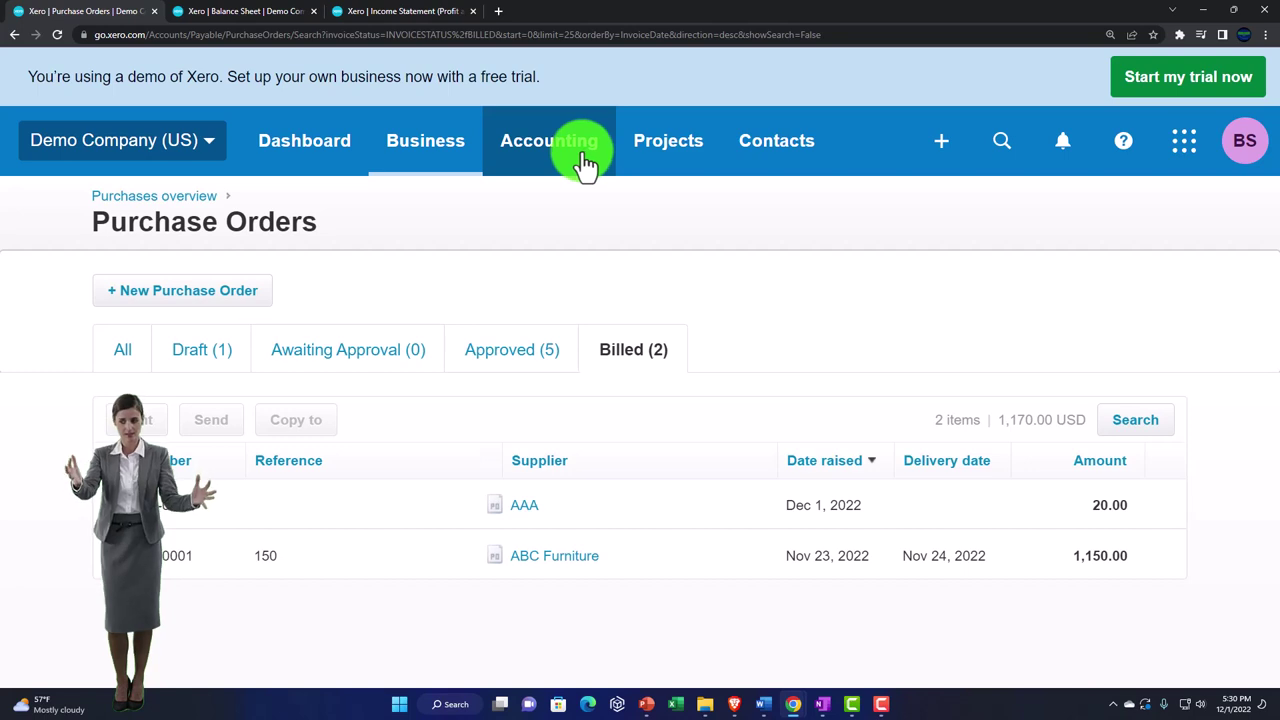
Show the bills awaiting payment and find the AAA bill PO-0008 among them
left_click(446, 148)
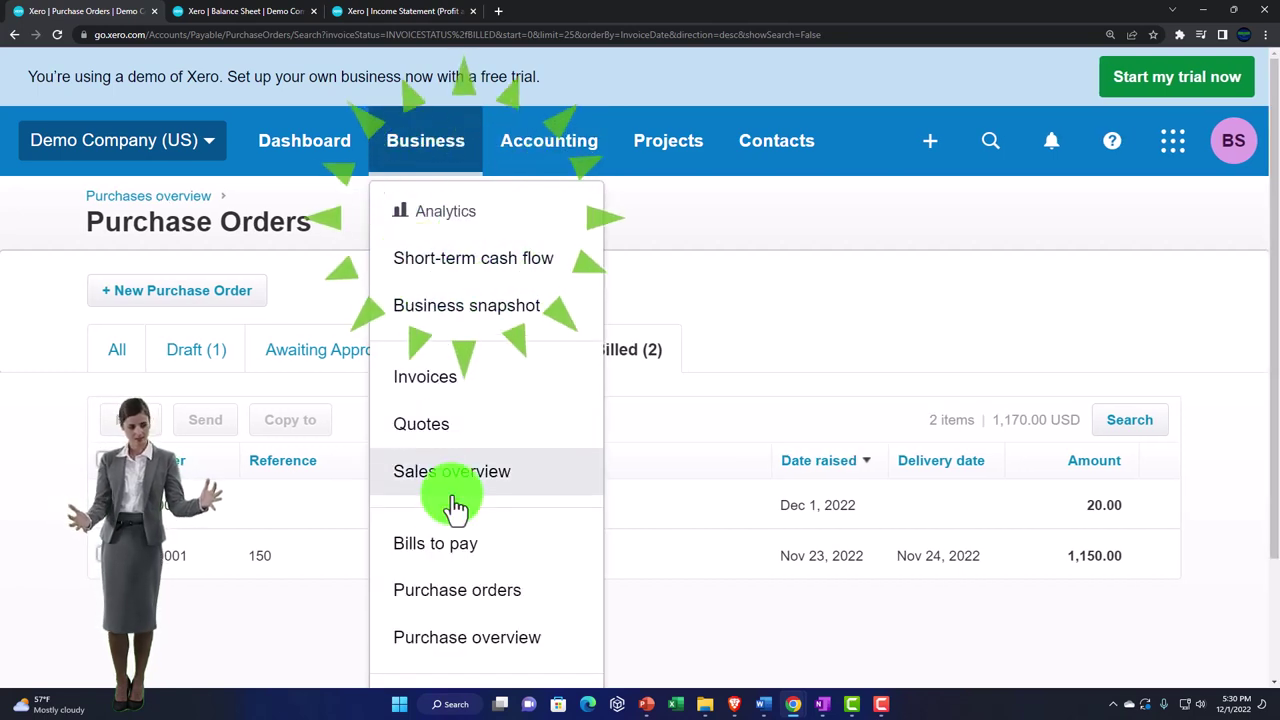
left_click(455, 545)
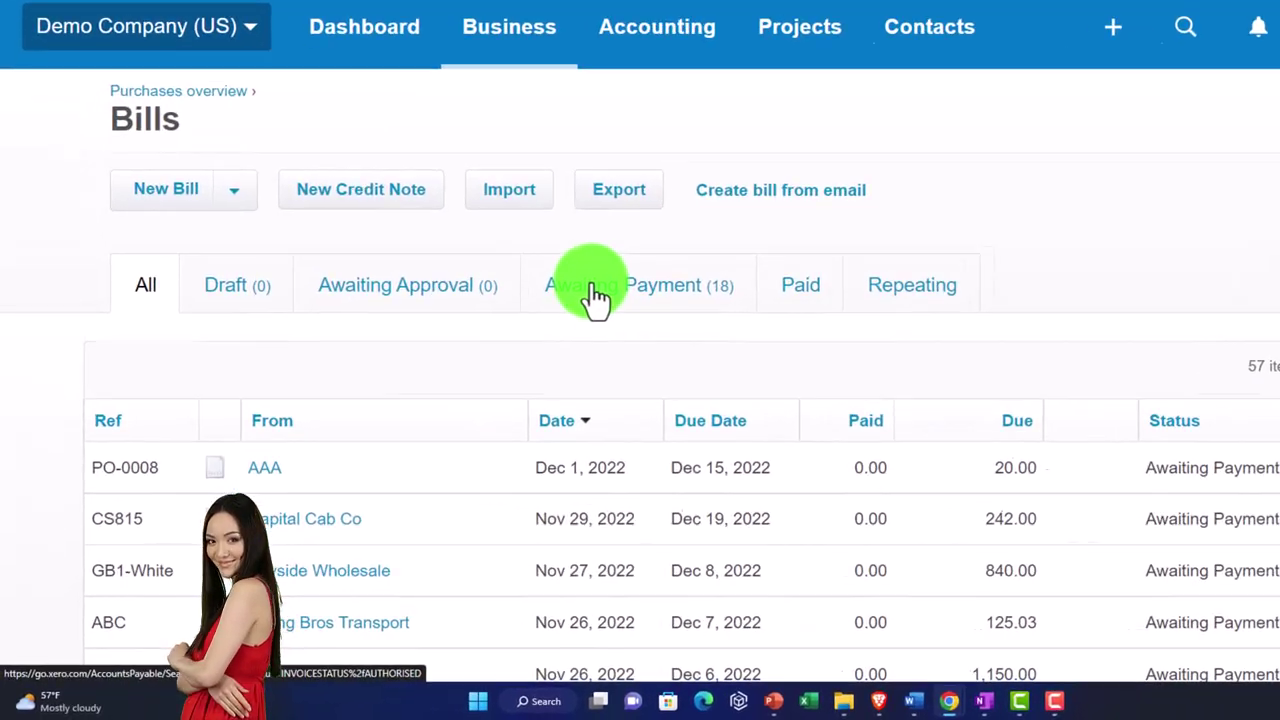
left_click(655, 250)
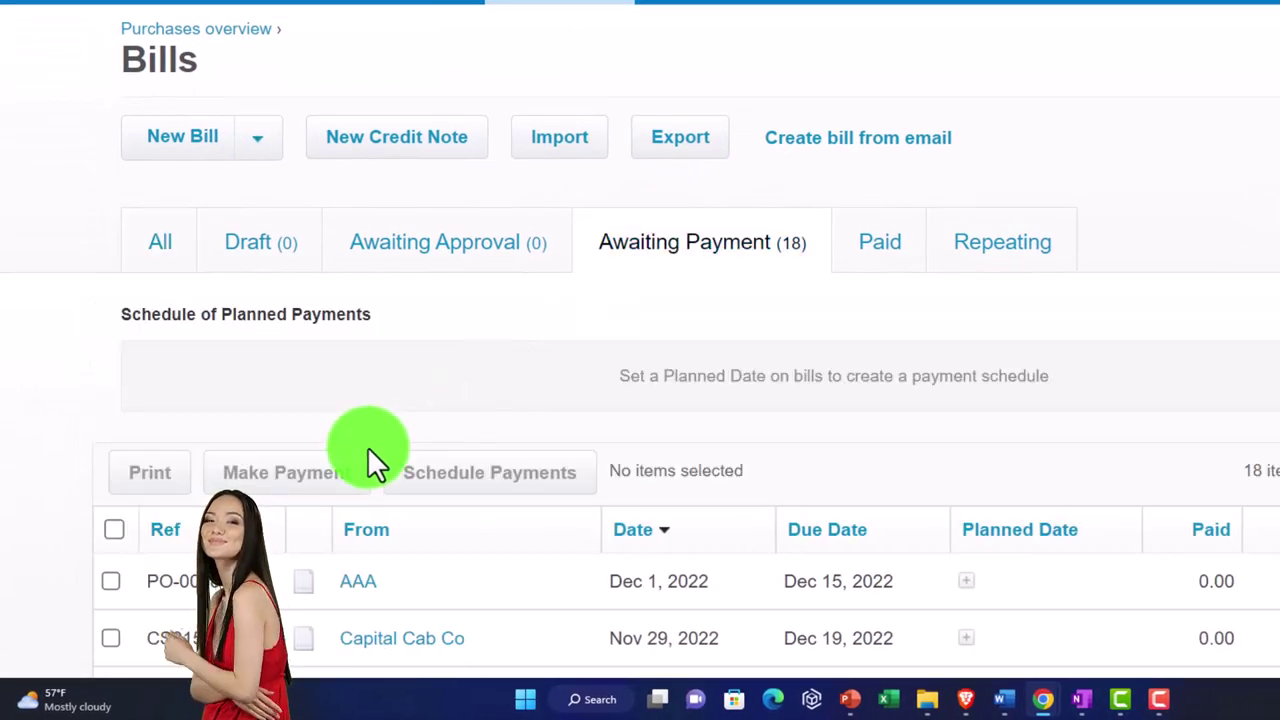
scroll(367, 446, "down", 1)
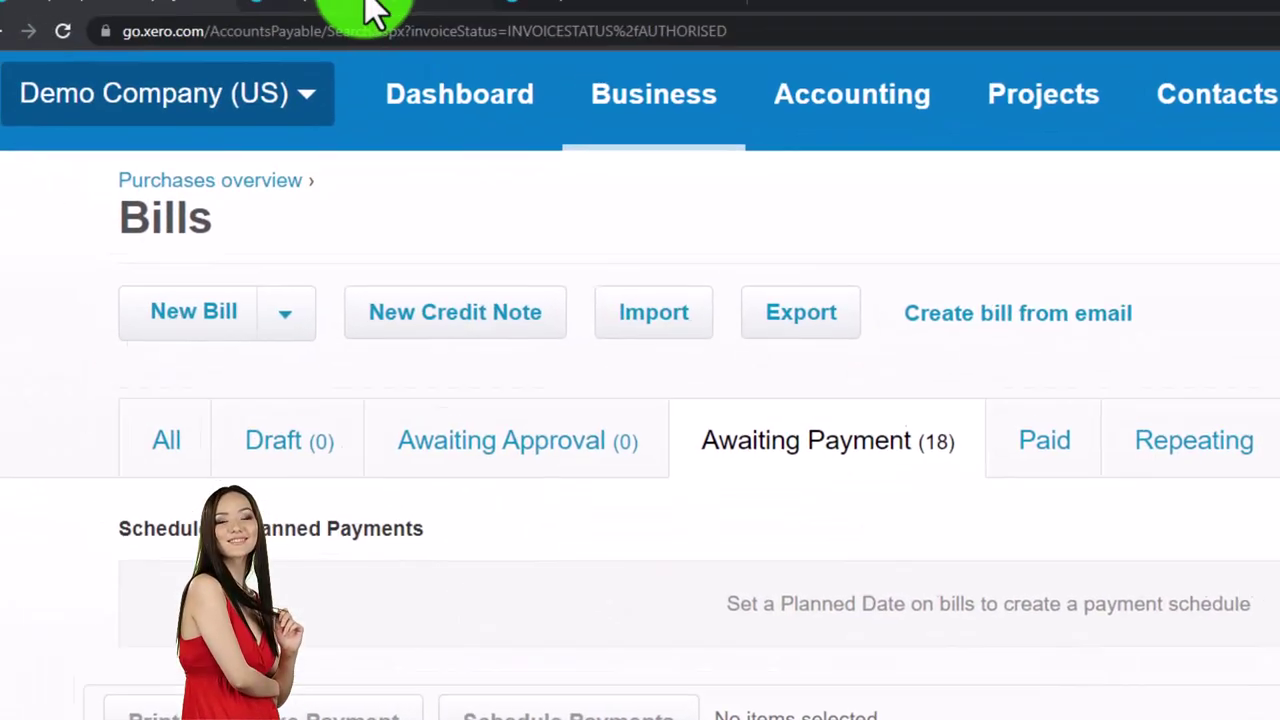
Update the Balance Sheet report and examine its Inventory and Accounts Payable lines
left_click(405, 20)
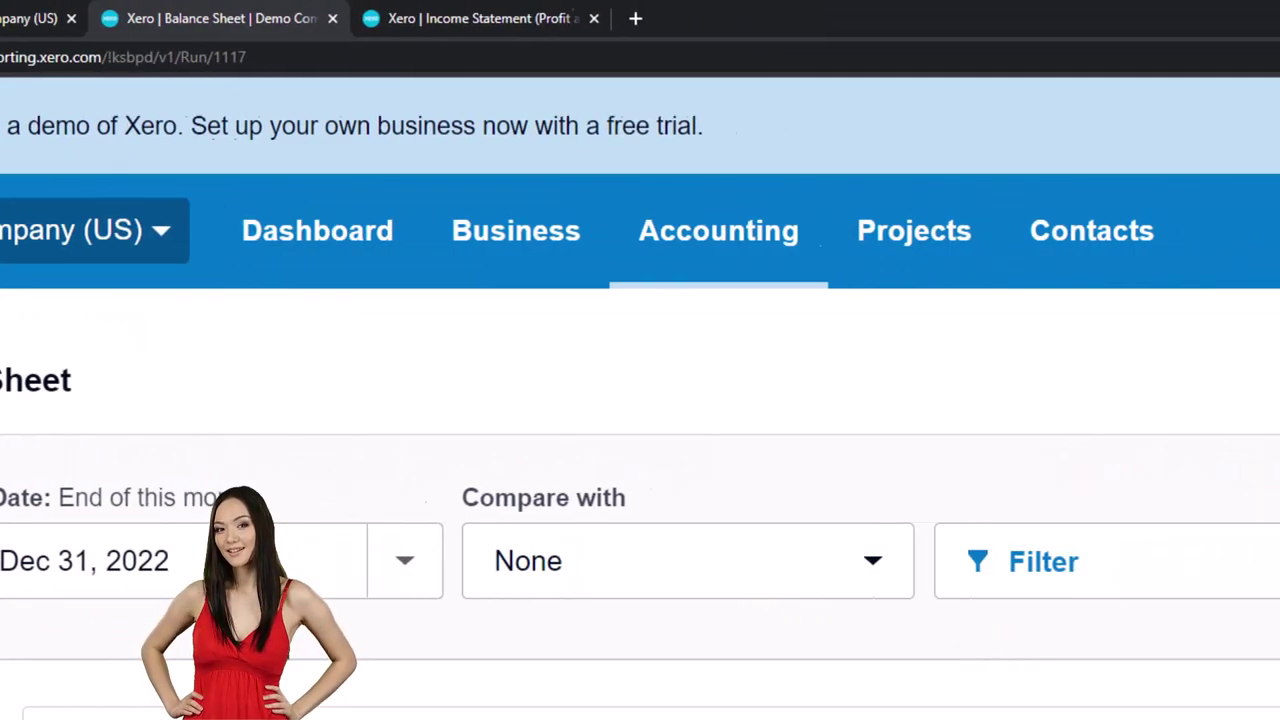
left_click(1186, 600)
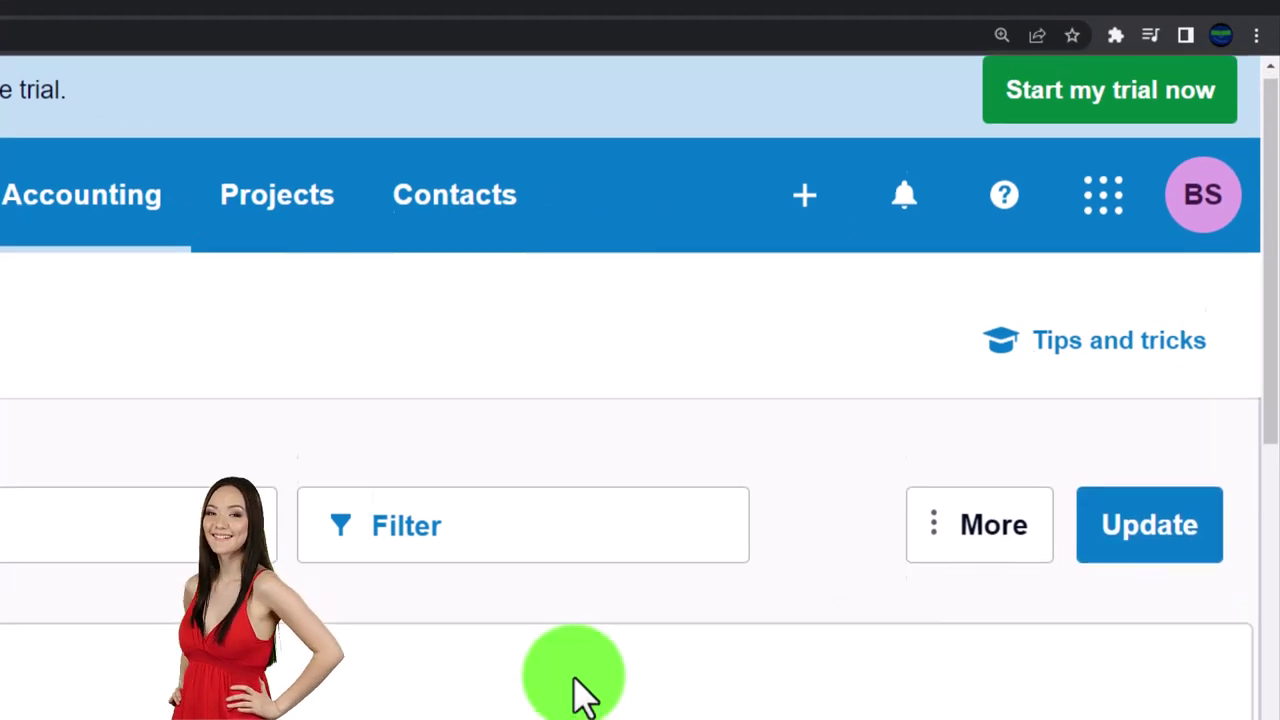
scroll(578, 700, "down", 10)
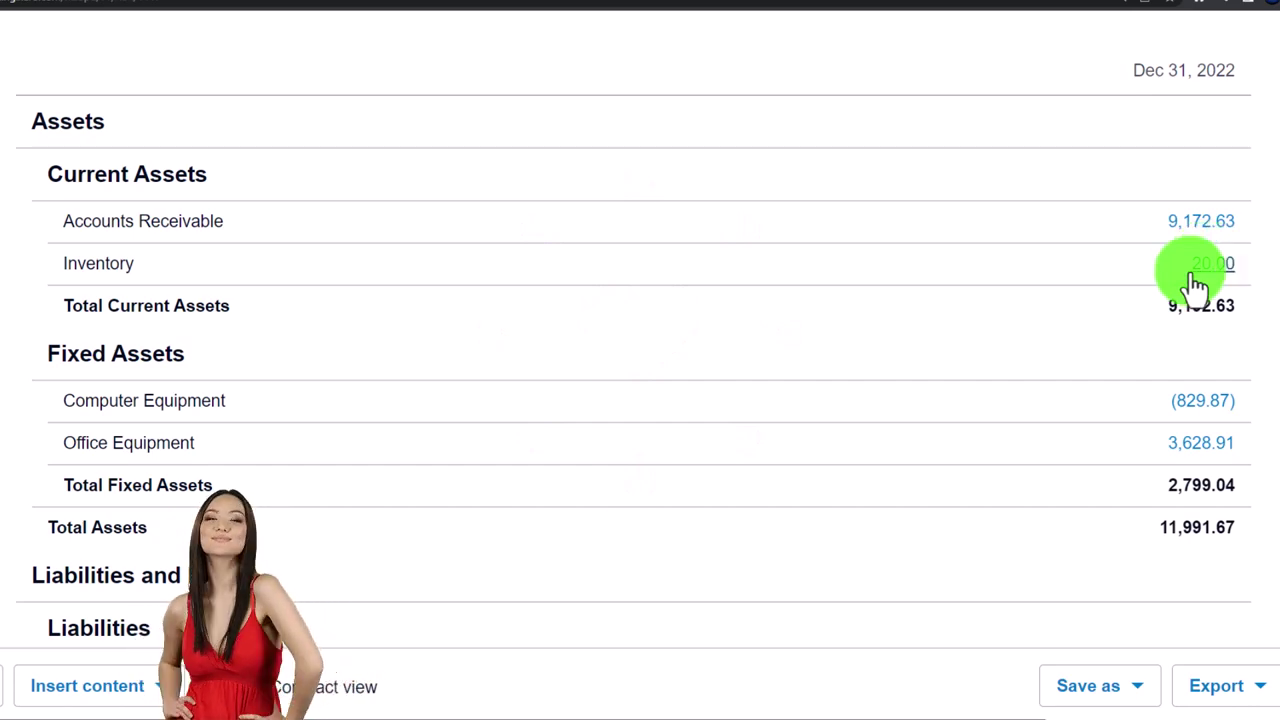
scroll(1150, 320, "down", 2)
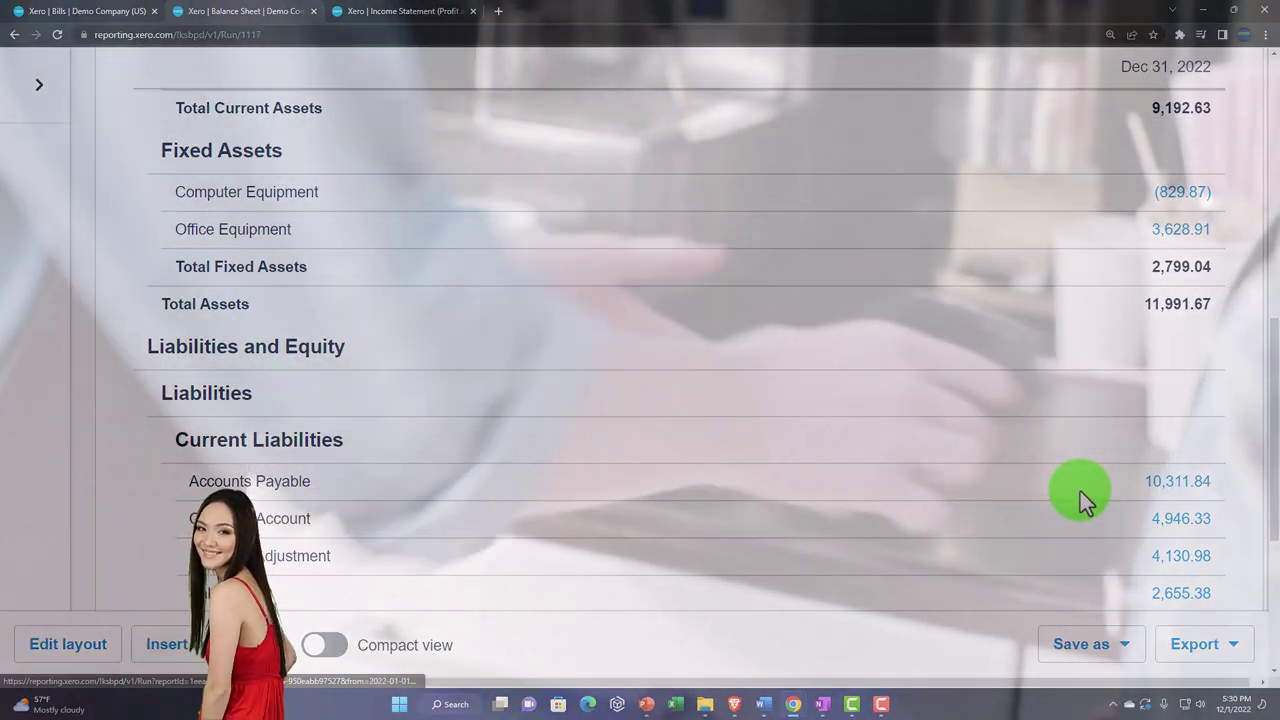
scroll(1080, 495, "up", 3)
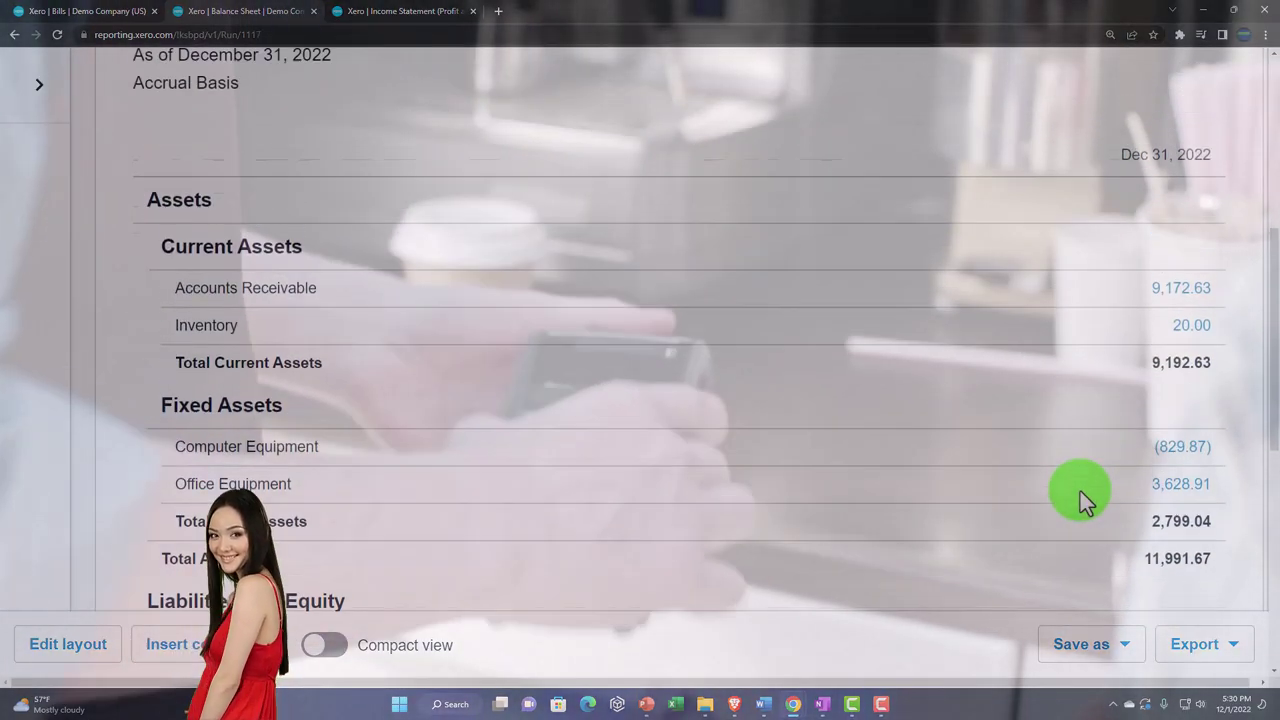
scroll(1080, 495, "up", 1)
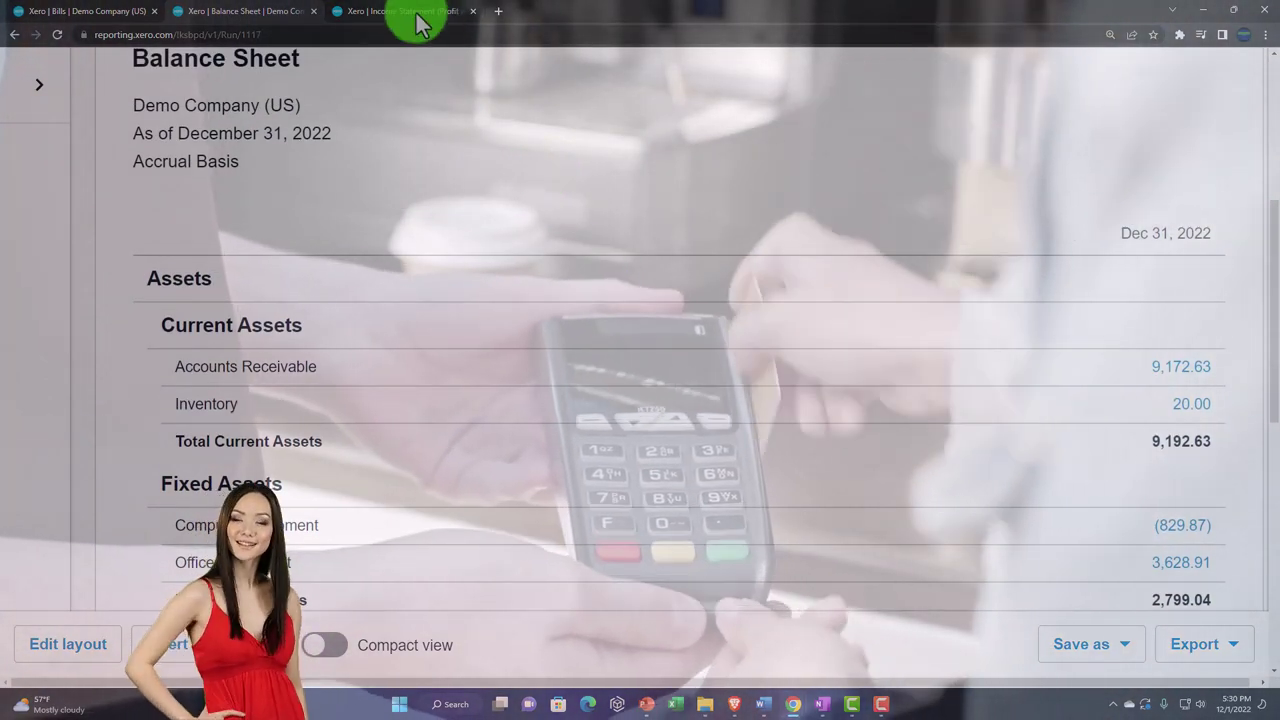
Duplicate the Income Statement browser tab and open the Reports home page in the copy
left_click(414, 14)
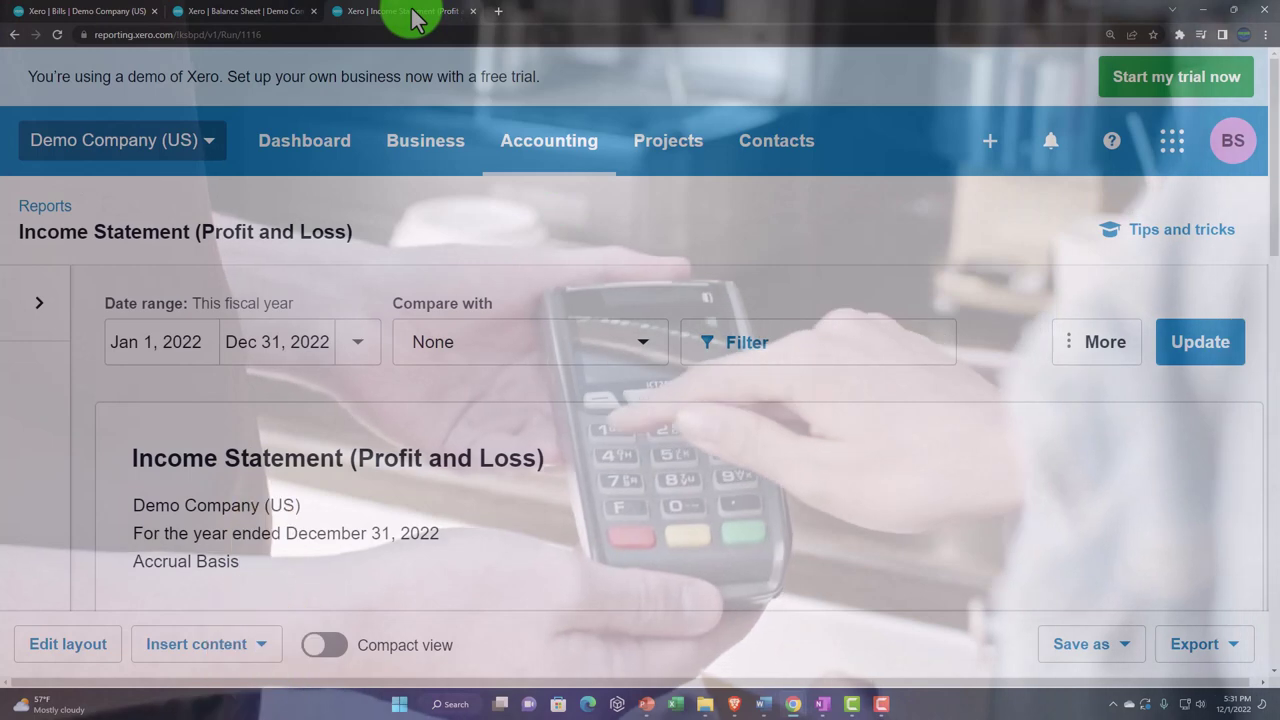
right_click(413, 14)
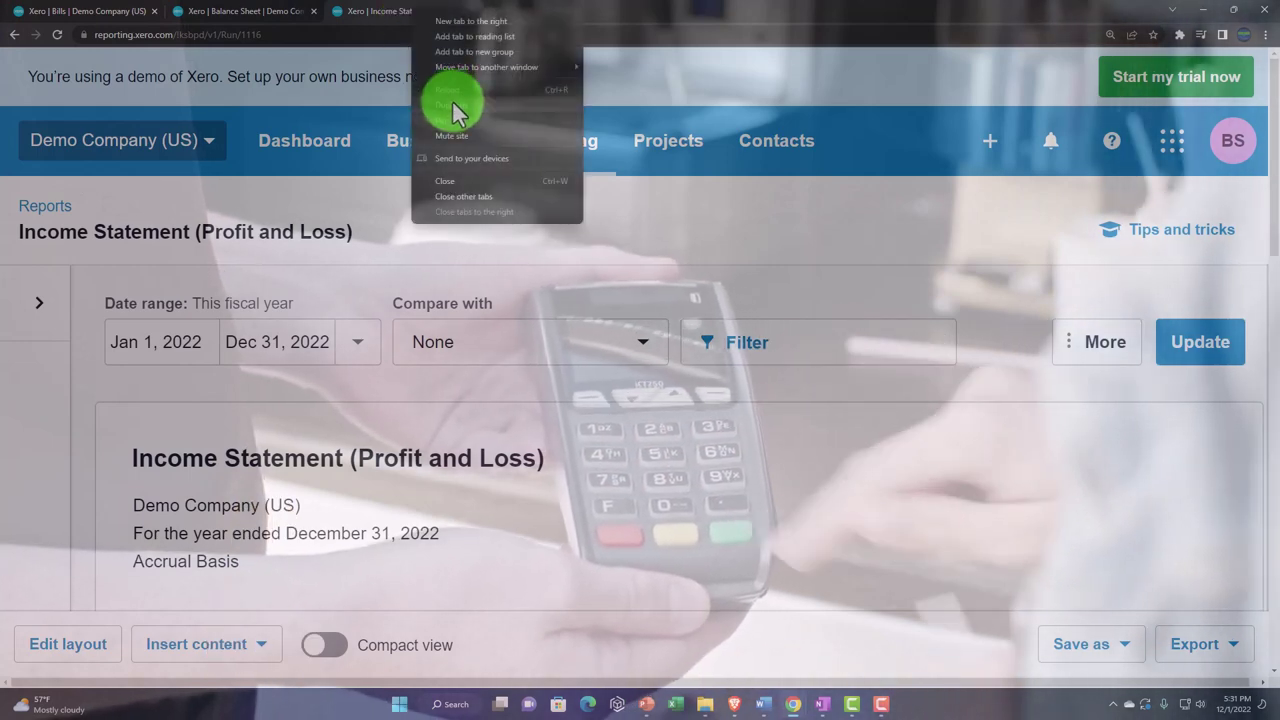
left_click(452, 102)
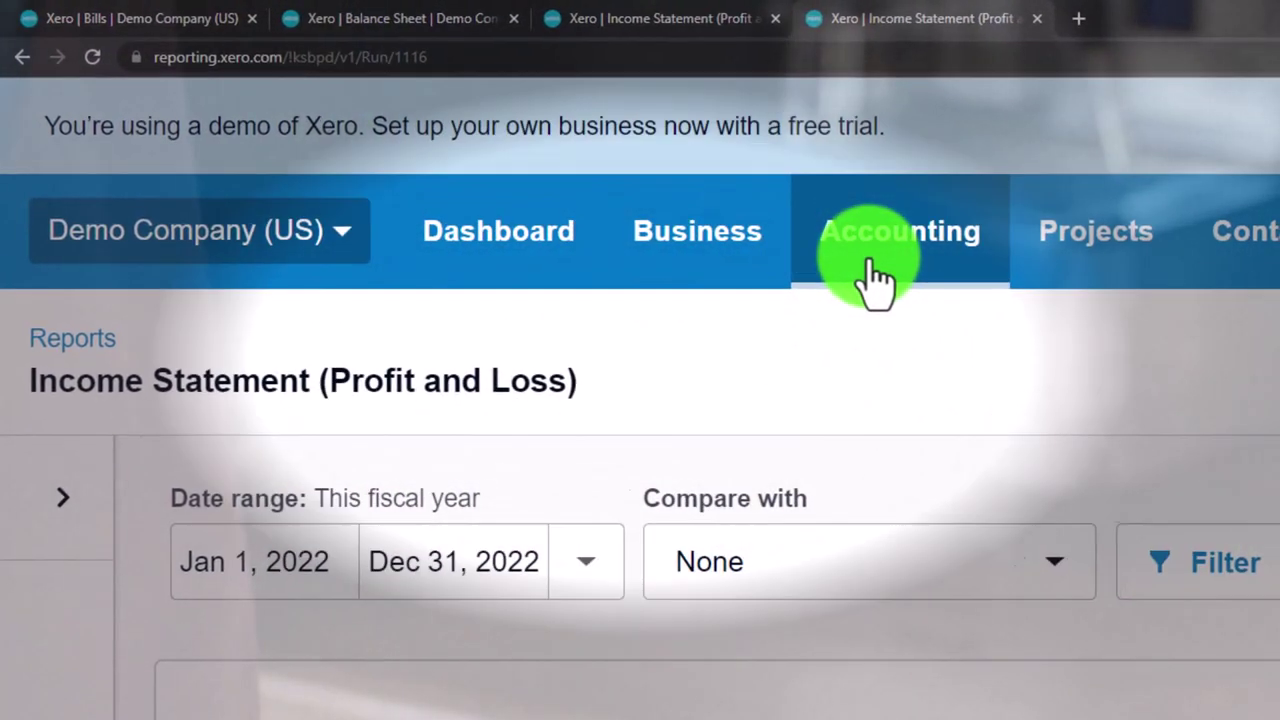
left_click(878, 280)
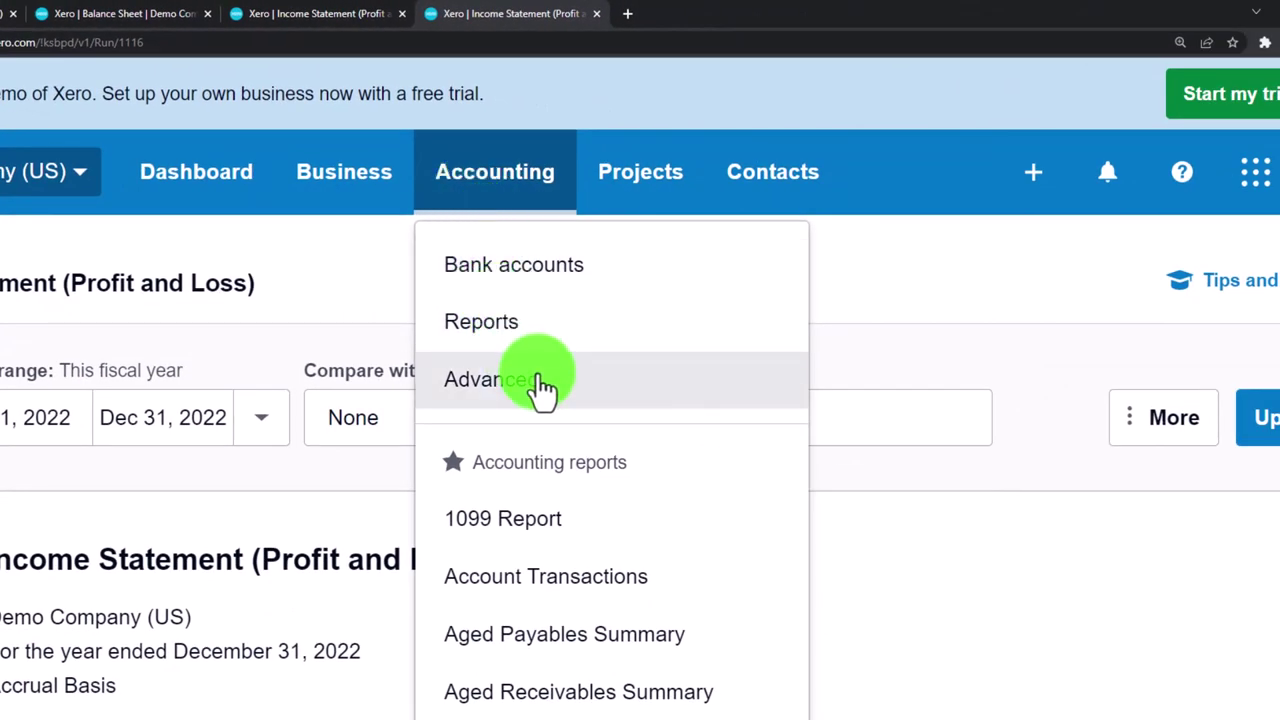
left_click(485, 322)
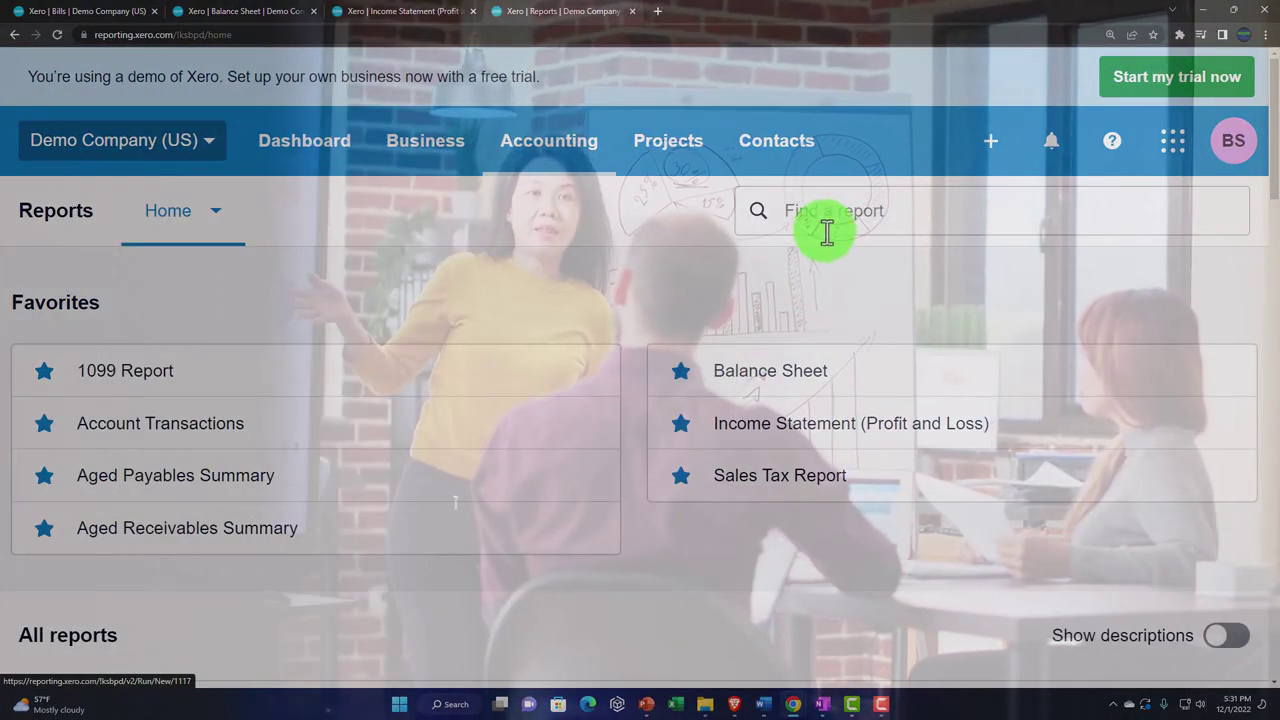
Search the reports for "inventory" and open the Inventory Item Summary report
left_click(826, 214)
type("inve")
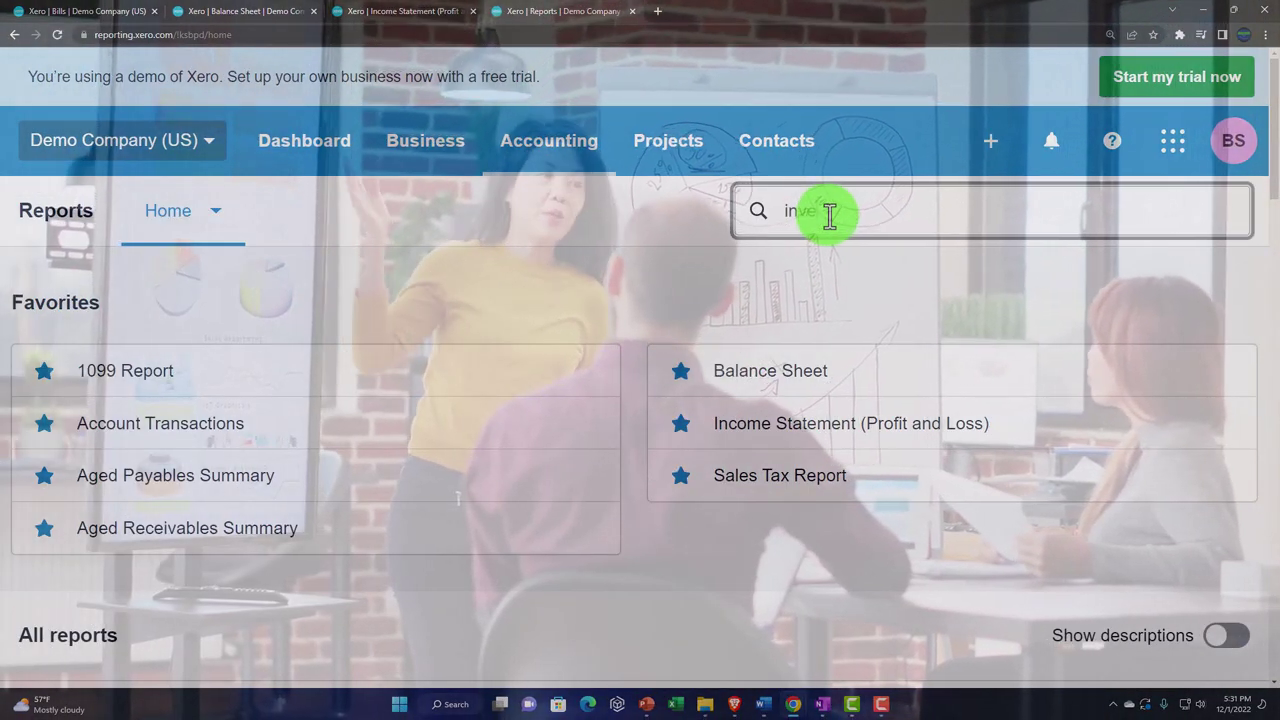
type("ntory")
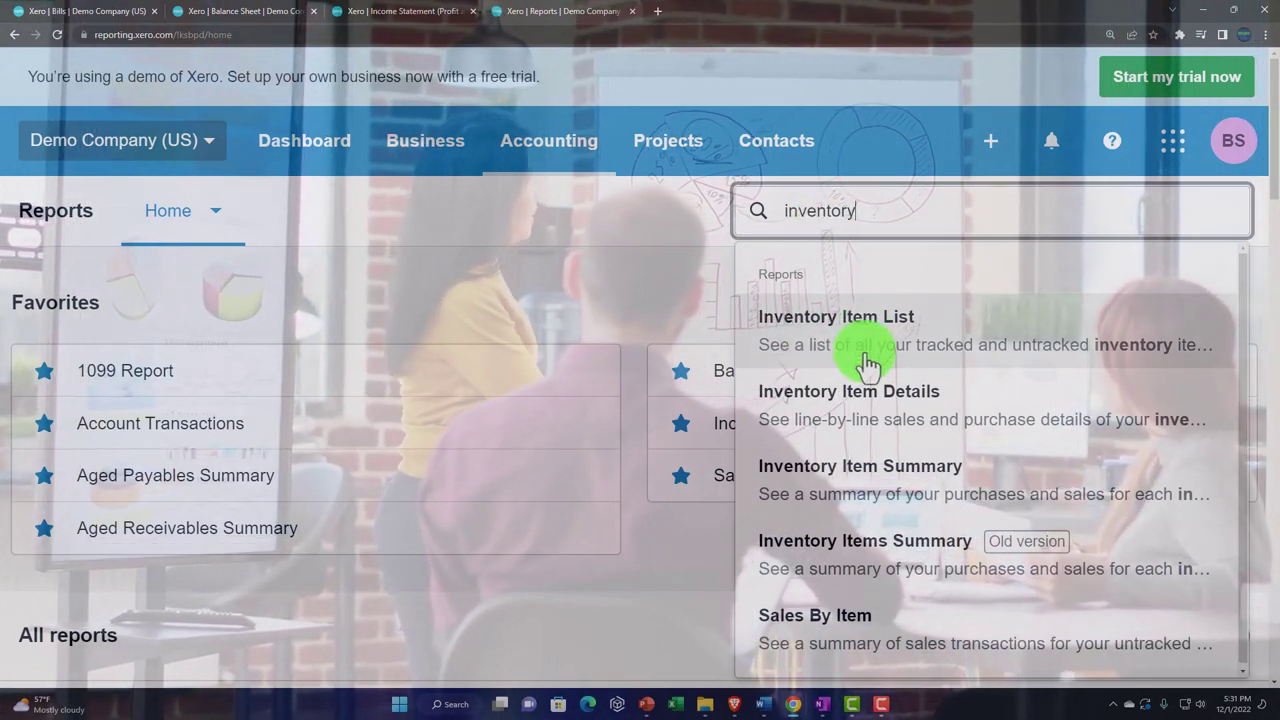
left_click(886, 490)
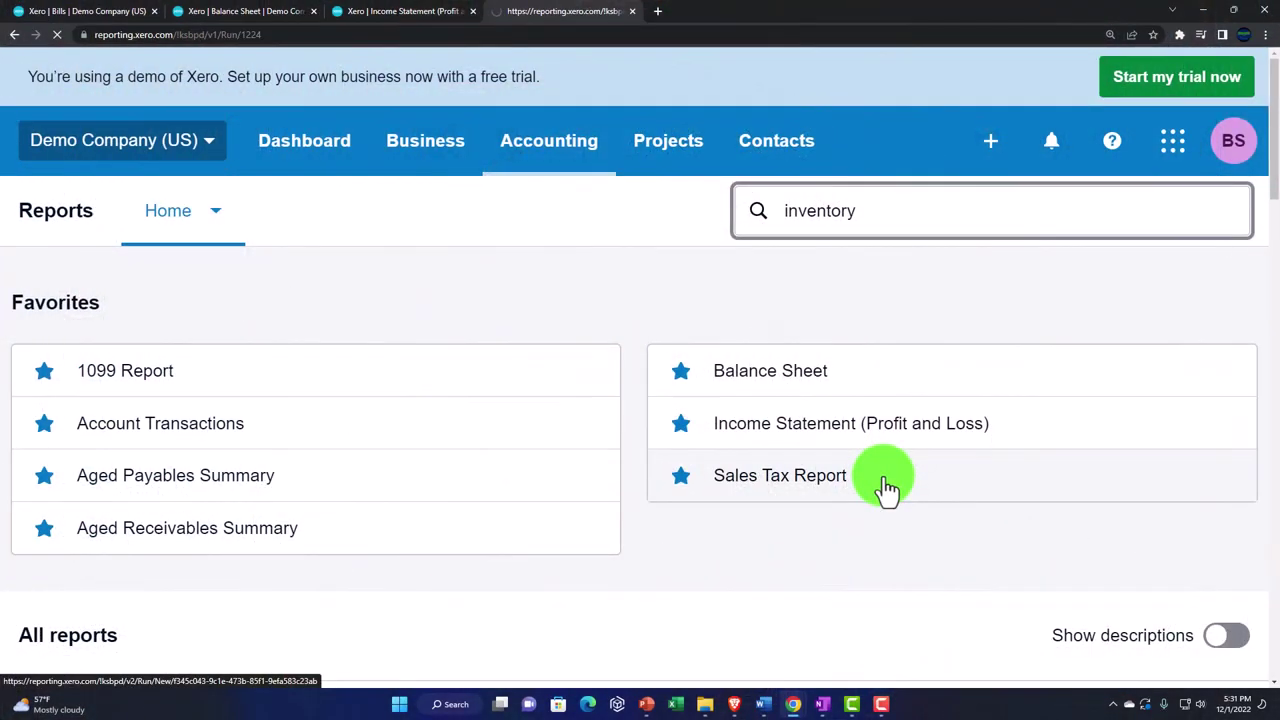
Examine the tracked T-shirt items in the Inventory Item Summary and compare them with the Balance Sheet's Inventory line
scroll(589, 472, "down", 5)
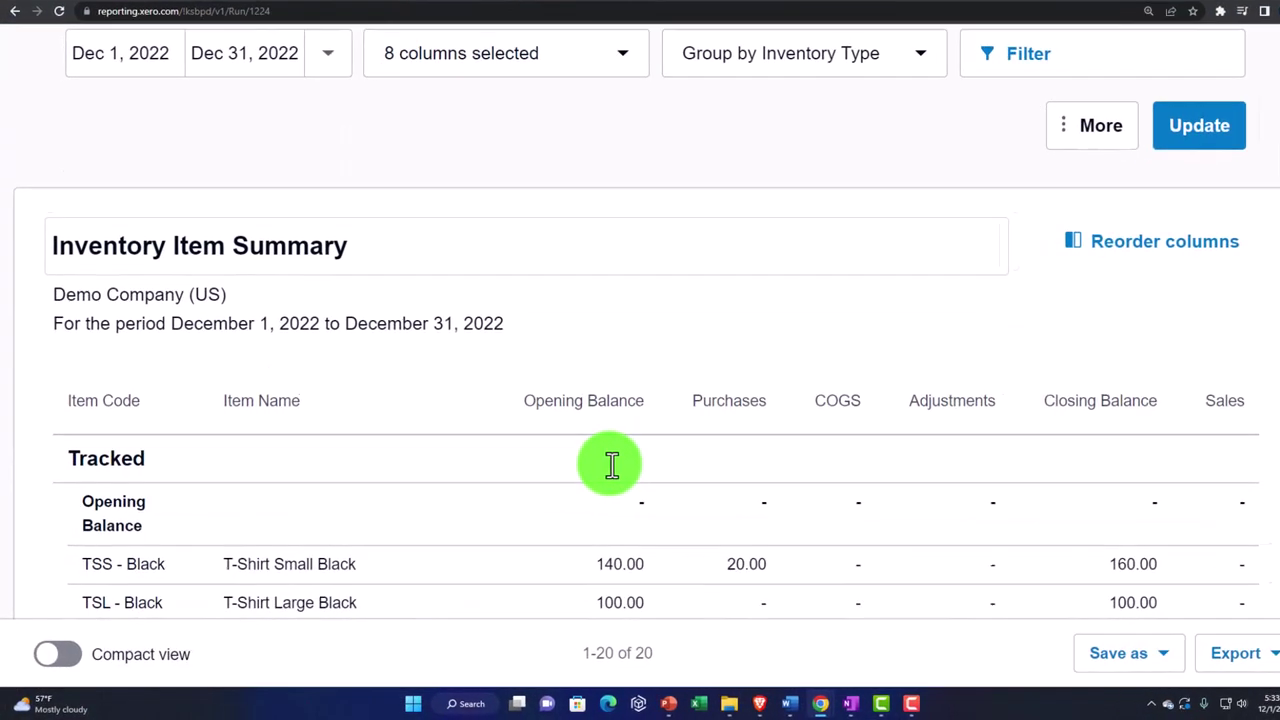
scroll(748, 403, "down", 3)
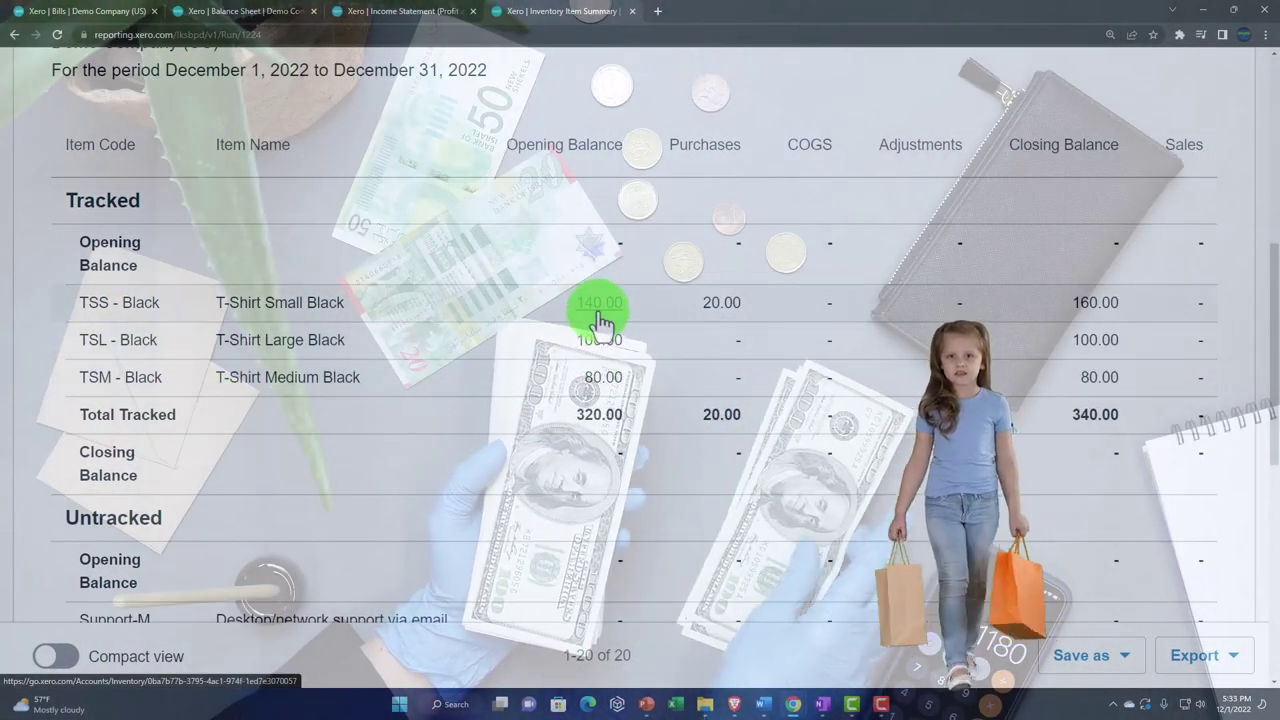
scroll(749, 466, "down", 3)
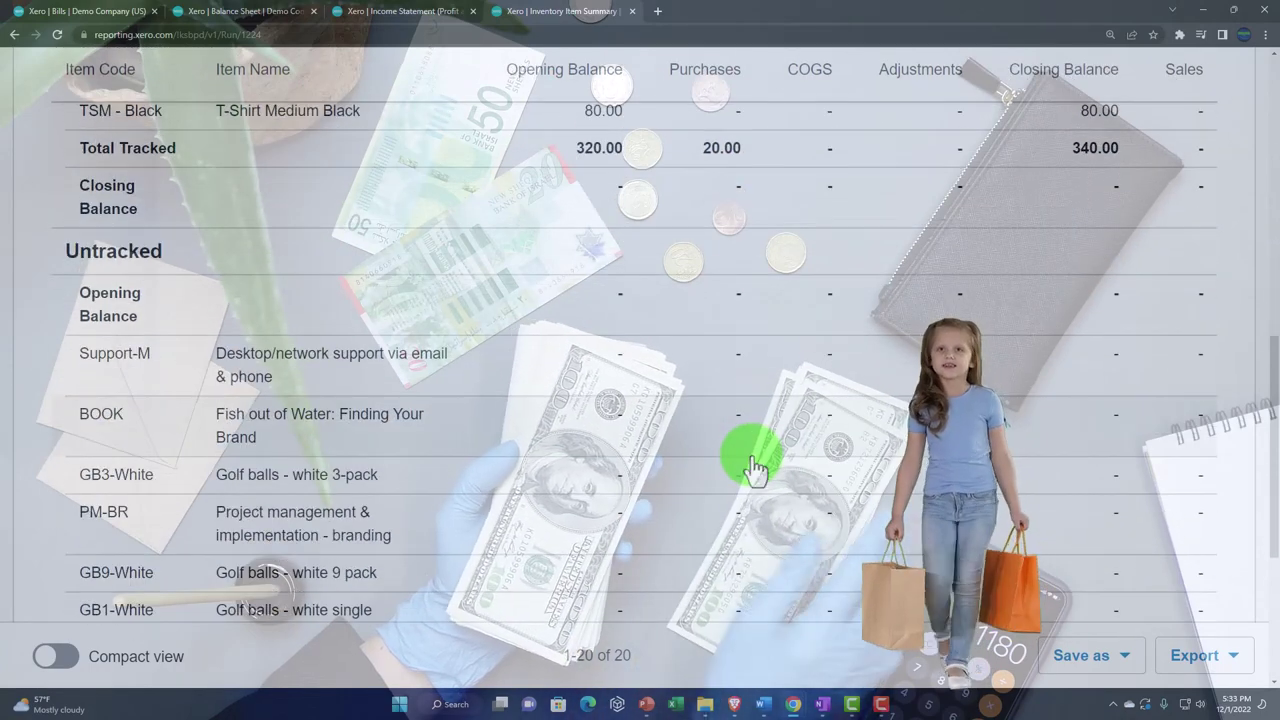
scroll(755, 468, "up", 3)
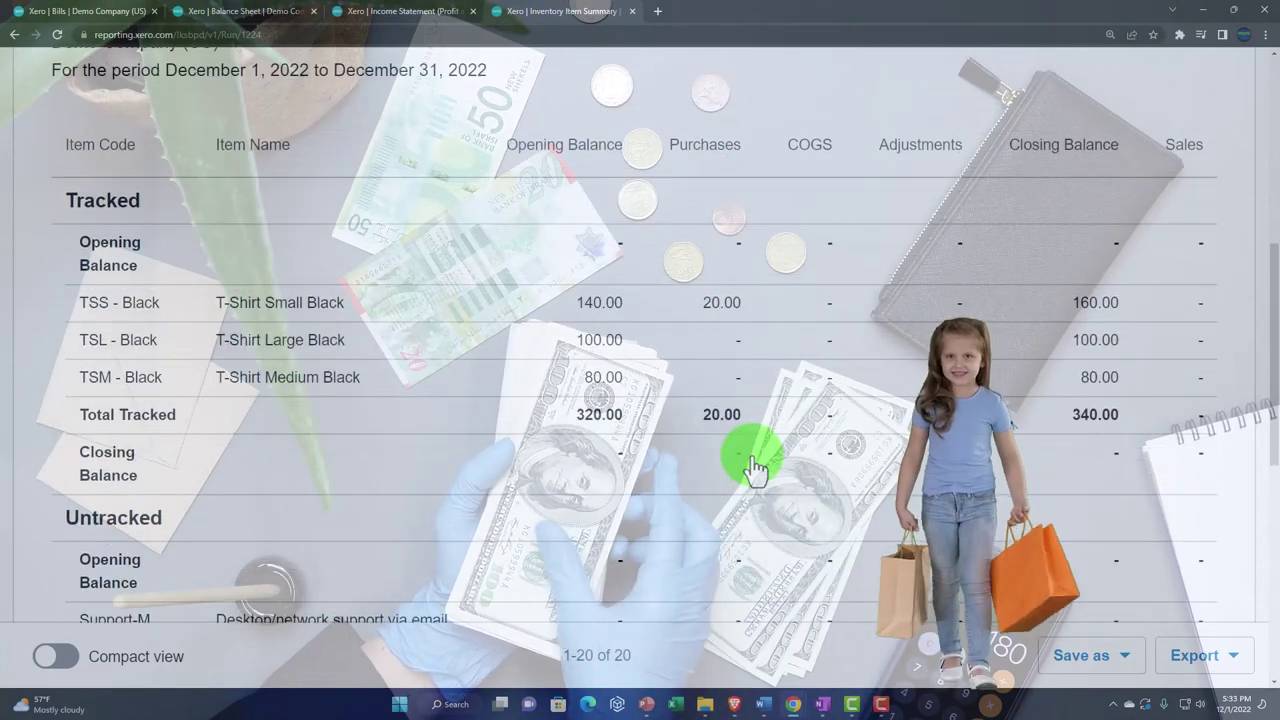
left_click(244, 12)
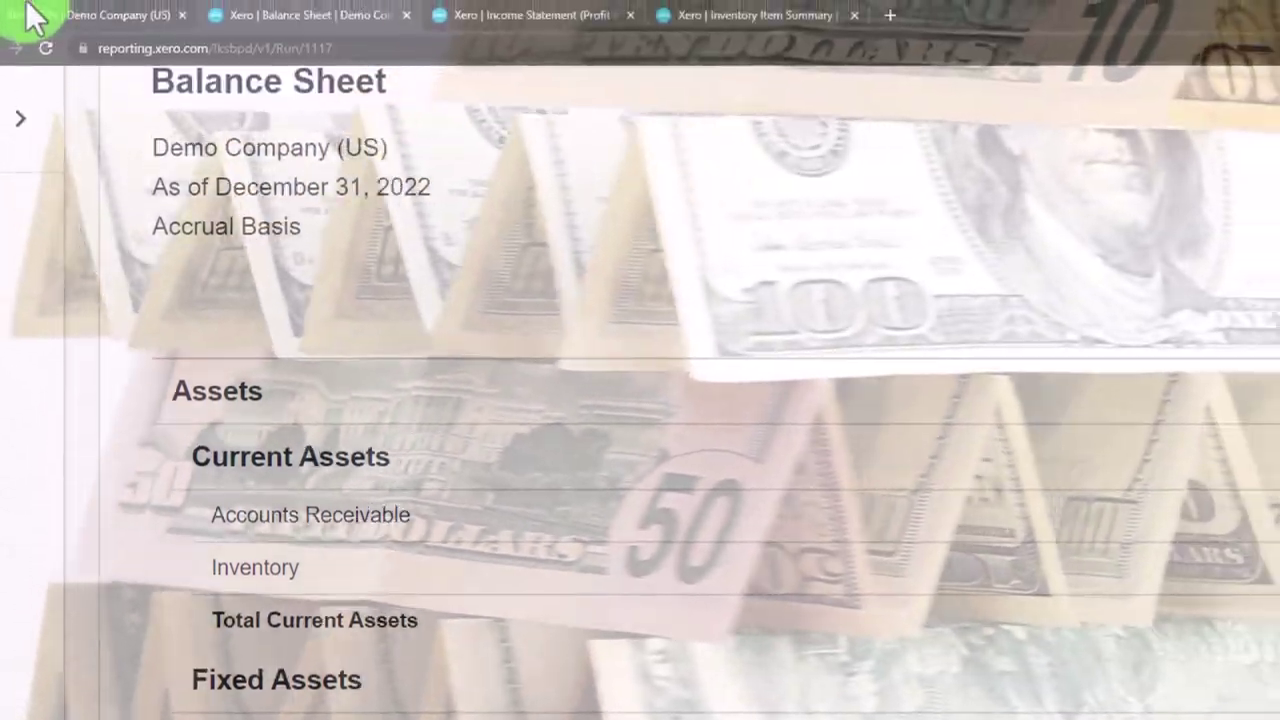
Return to the Bills browser tab and open the Products and services list from there
left_click(30, 15)
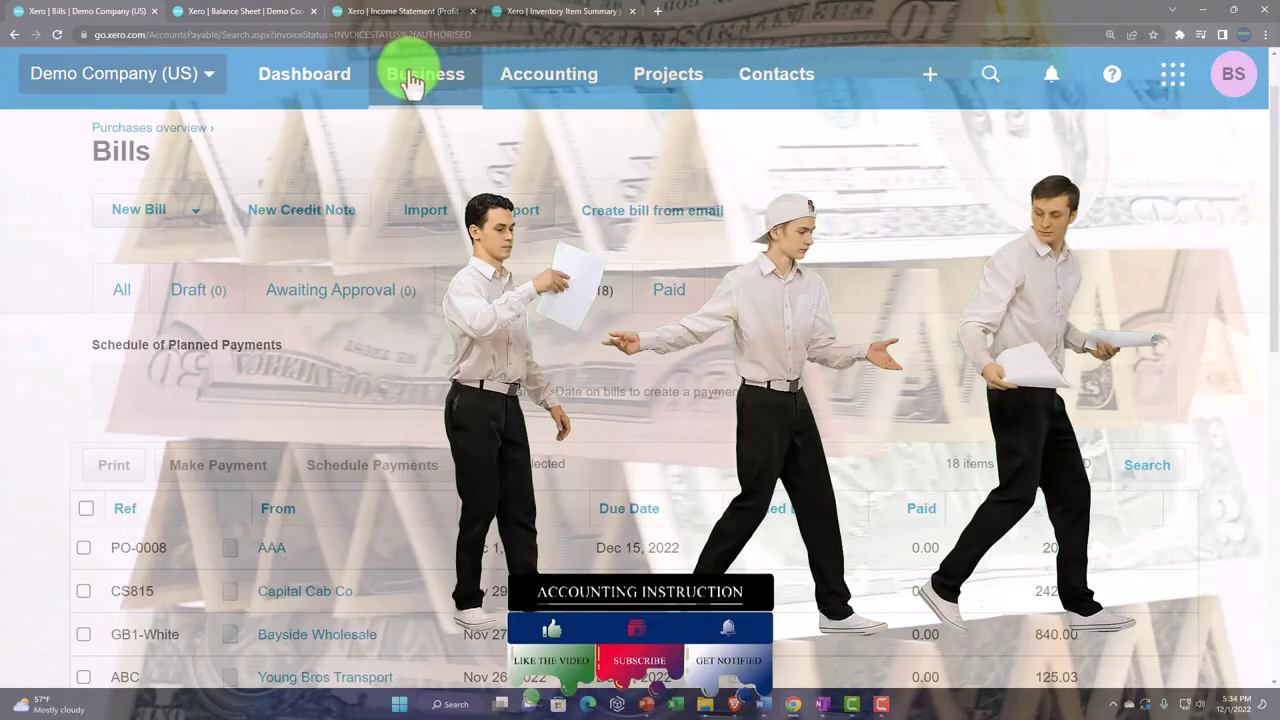
left_click(418, 82)
scroll(500, 398, "down", 3)
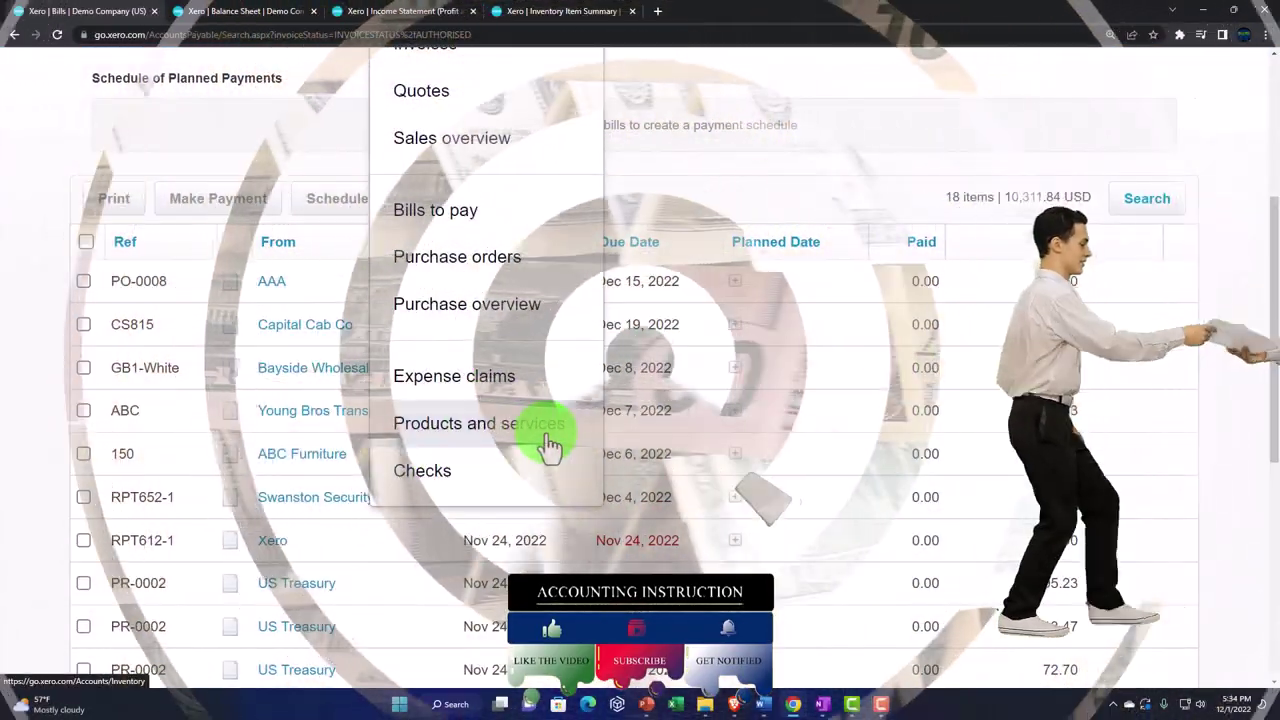
left_click(550, 447)
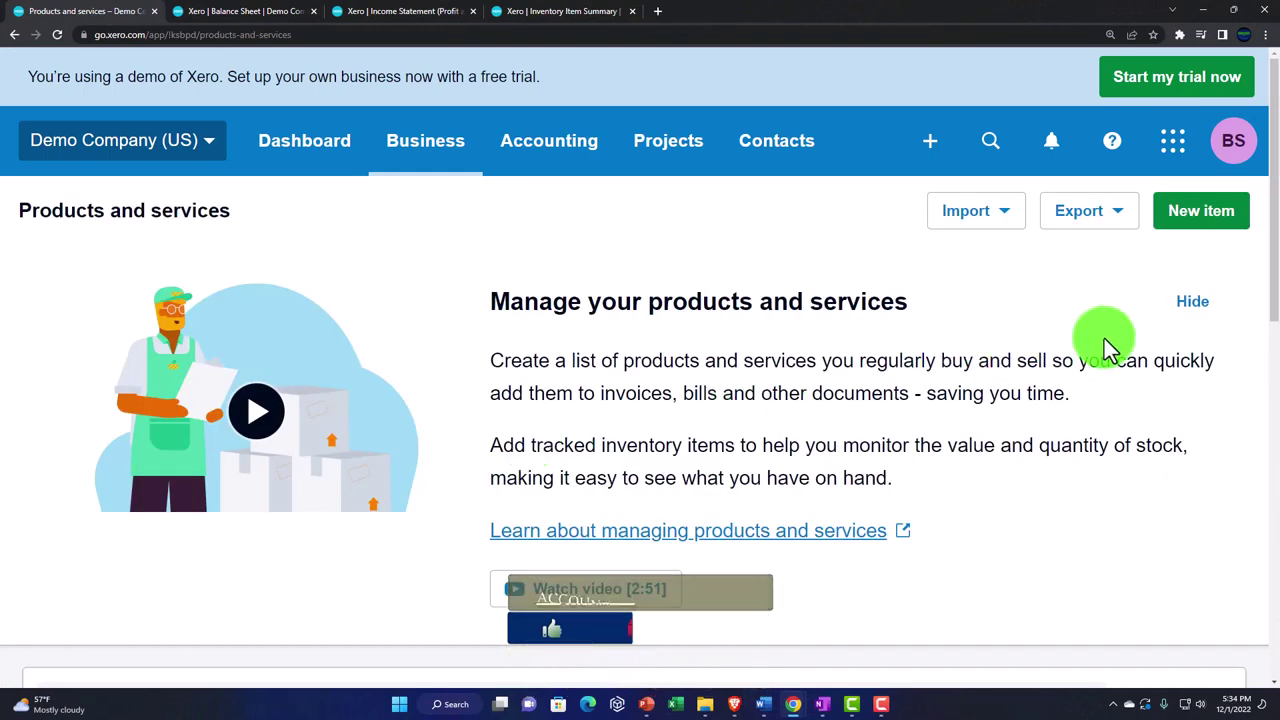
Hide the introduction banner on the Products and services page and open the T-Shirt Small Black item
left_click(1200, 308)
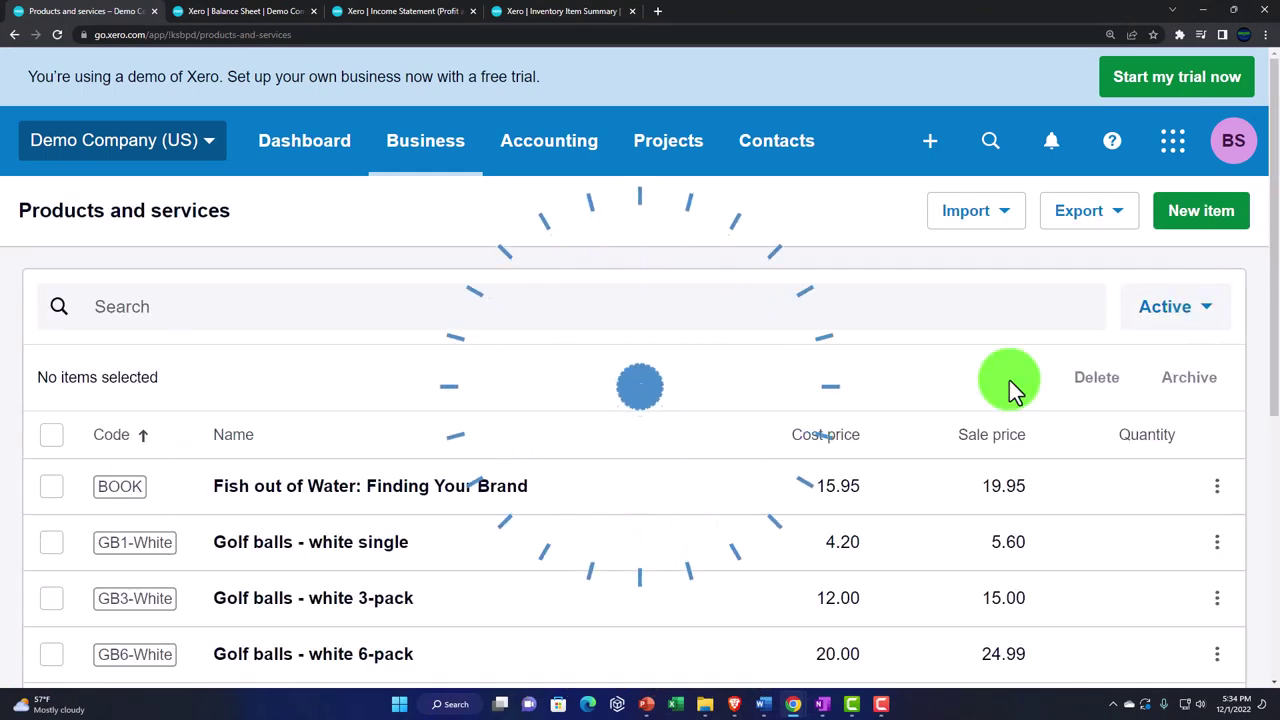
scroll(527, 503, "down", 1)
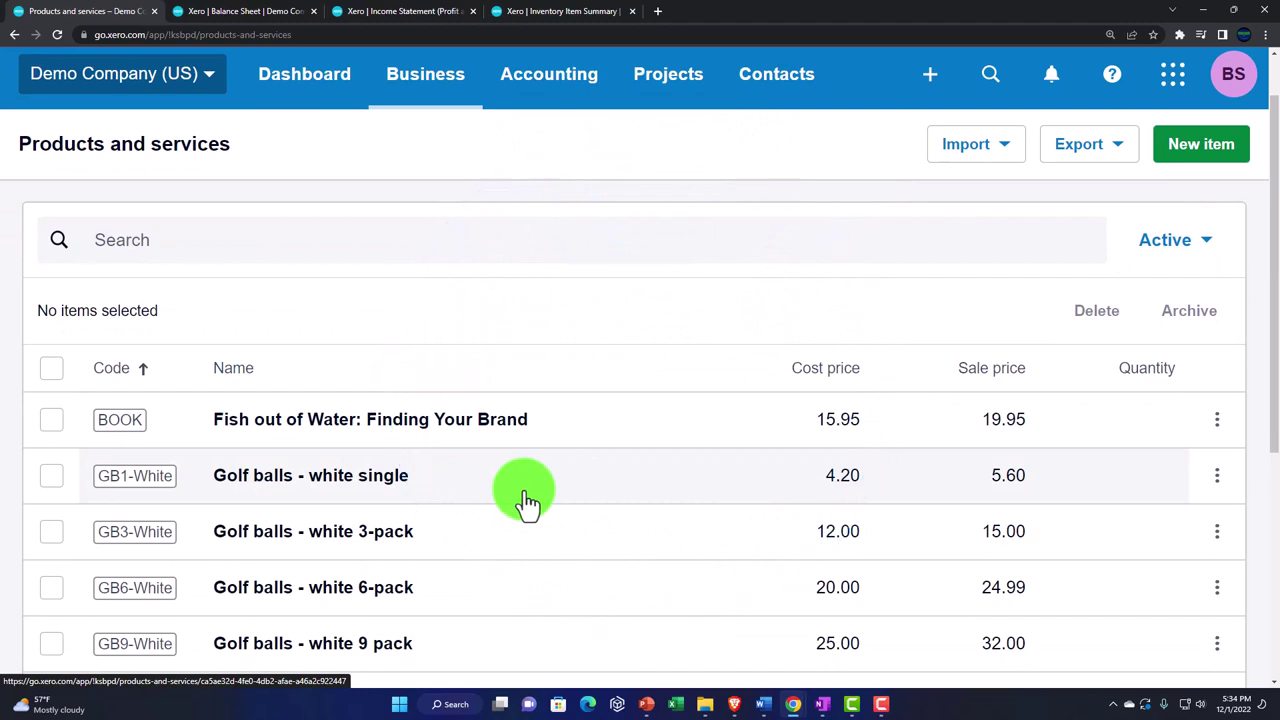
scroll(527, 503, "down", 5)
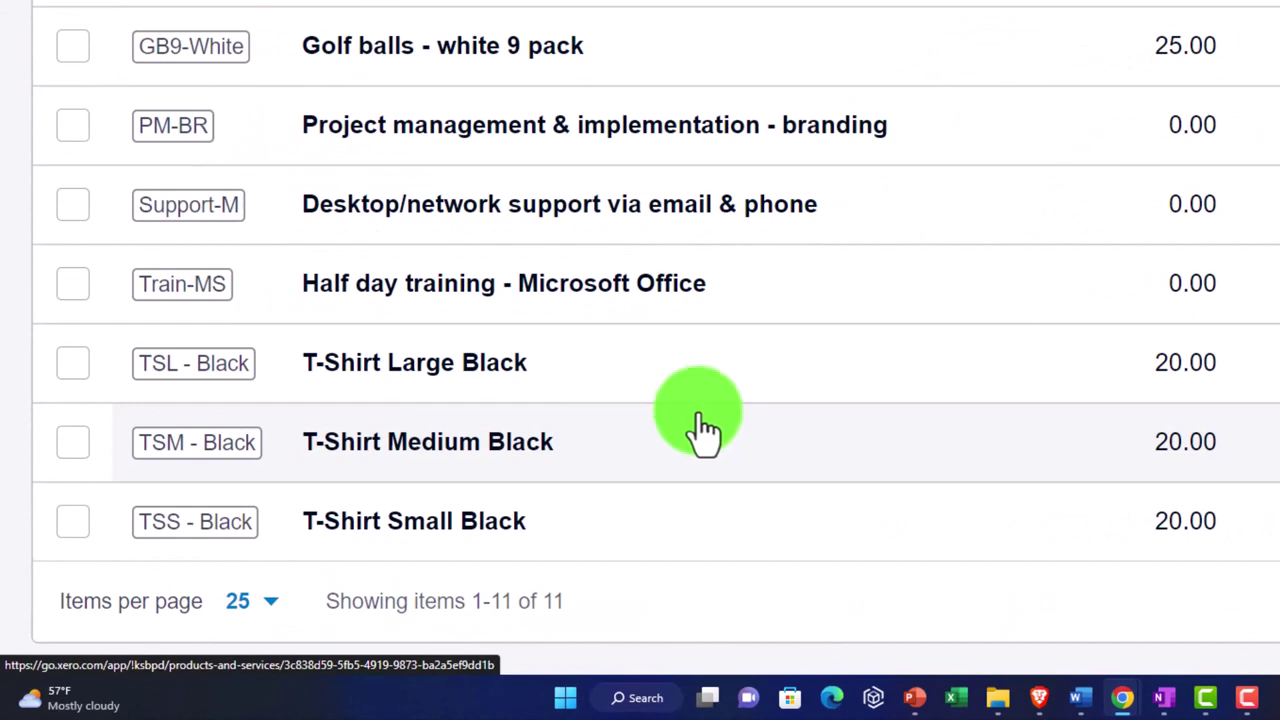
left_click(445, 540)
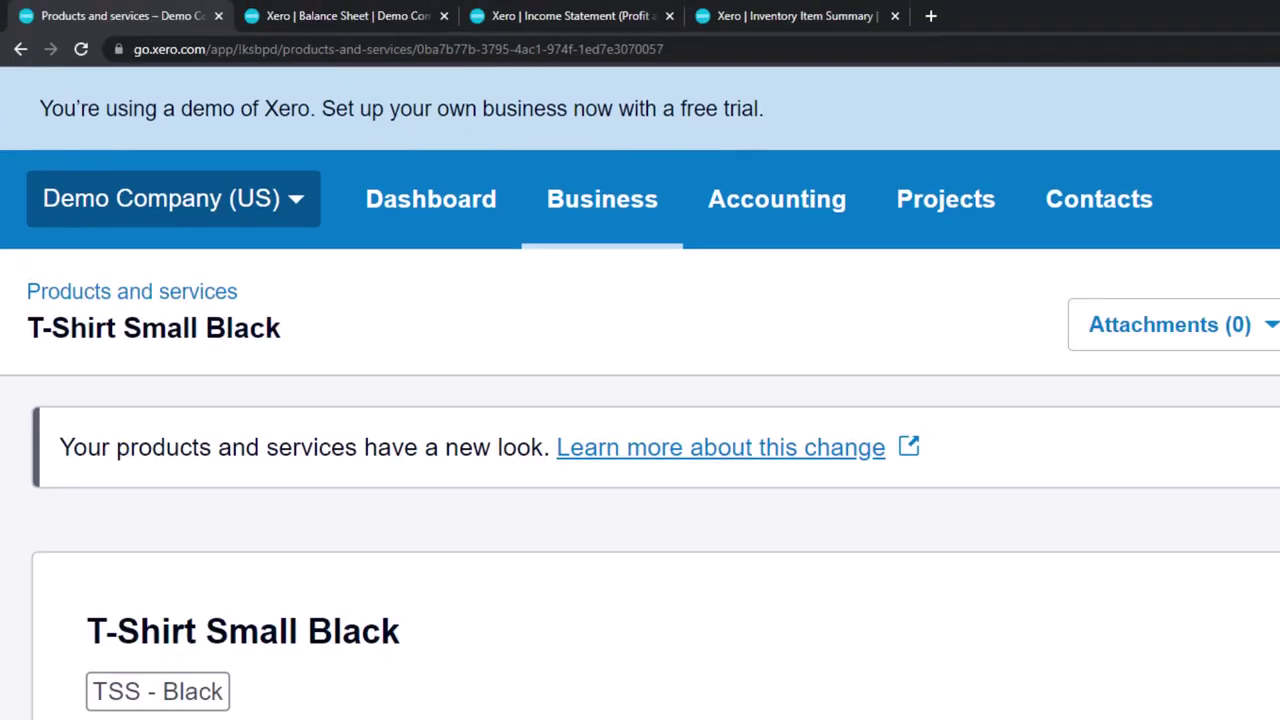
Review the T-Shirt Small Black item's quantity on hand, purchase and sale details, and latest transactions
scroll(455, 700, "down", 5)
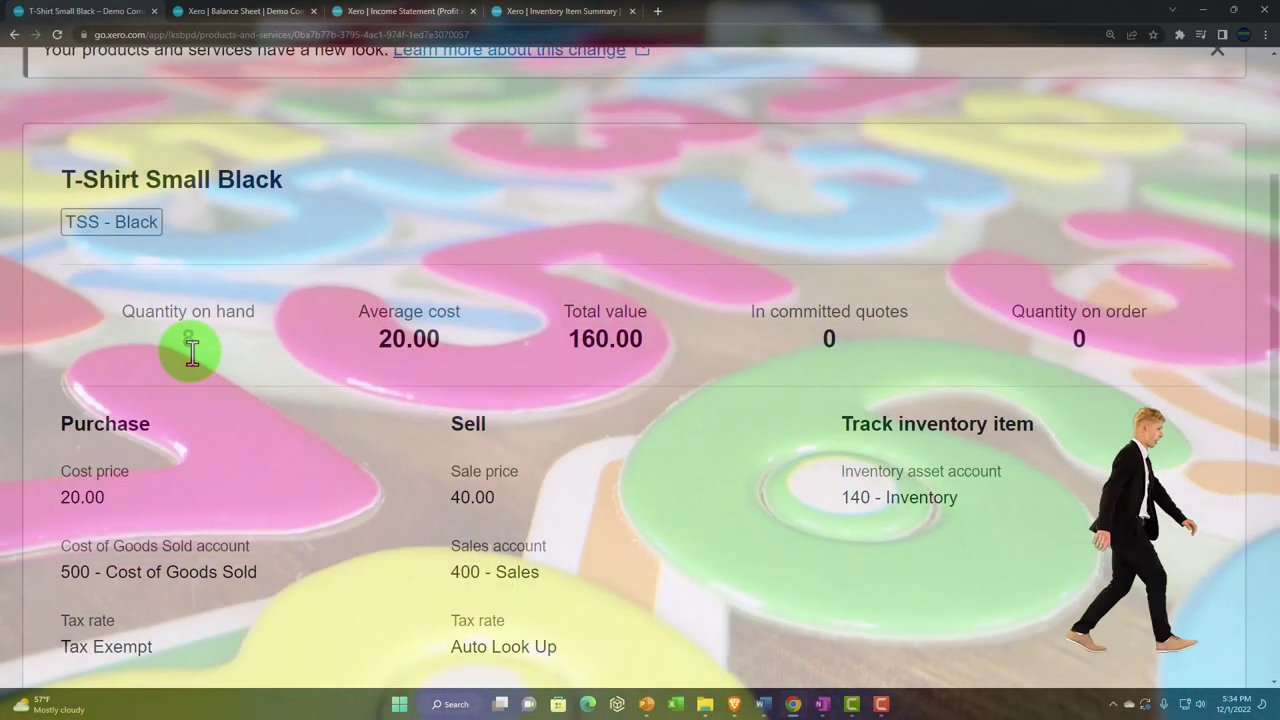
scroll(192, 350, "down", 3)
scroll(190, 357, "down", 2)
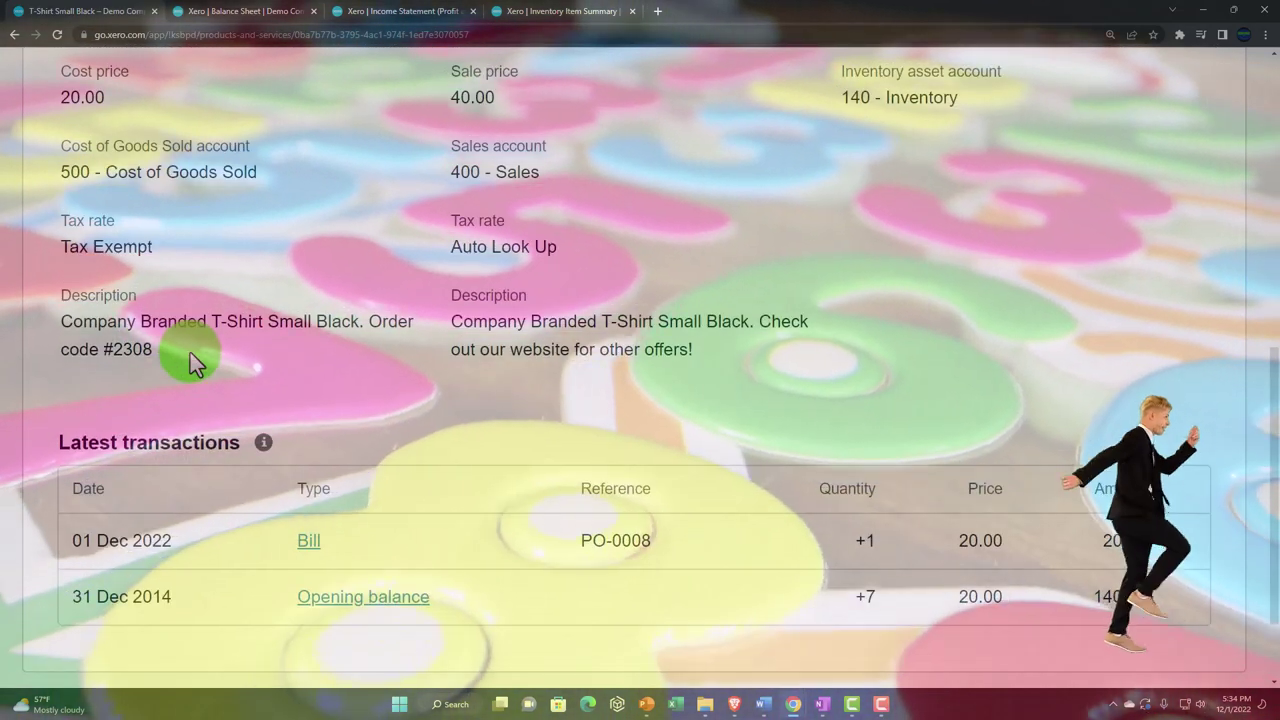
scroll(193, 532, "up", 6)
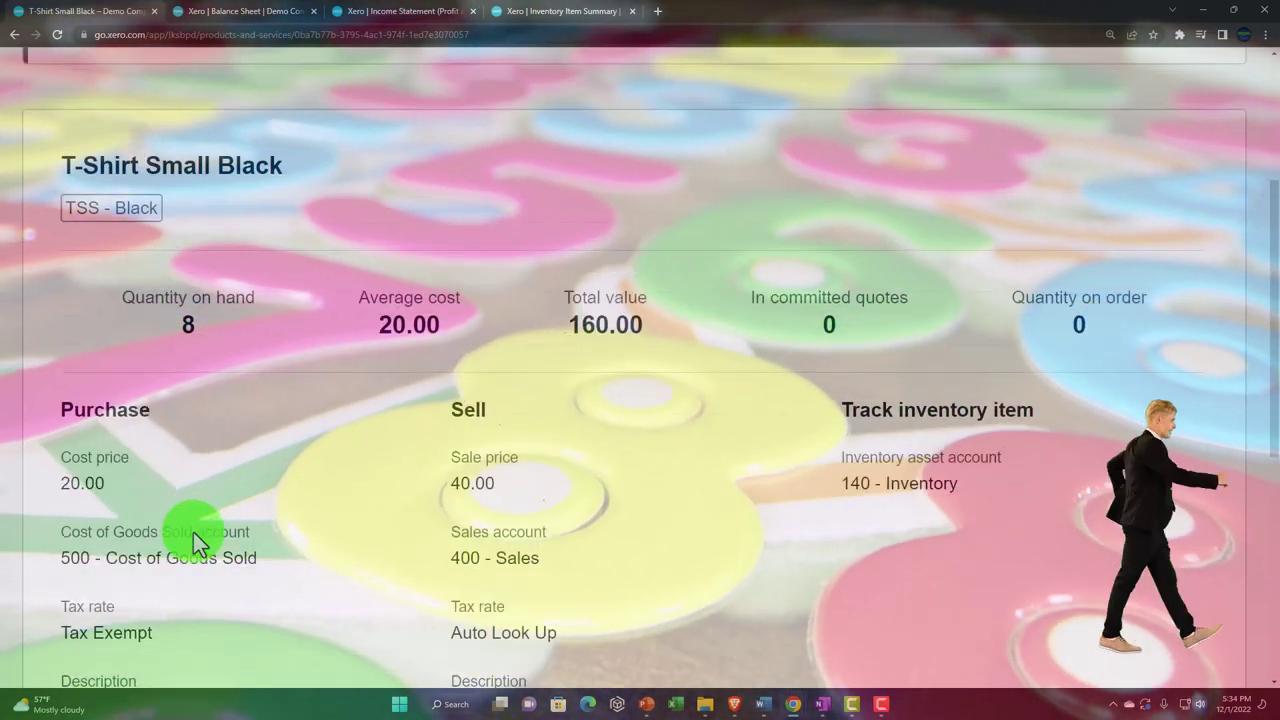
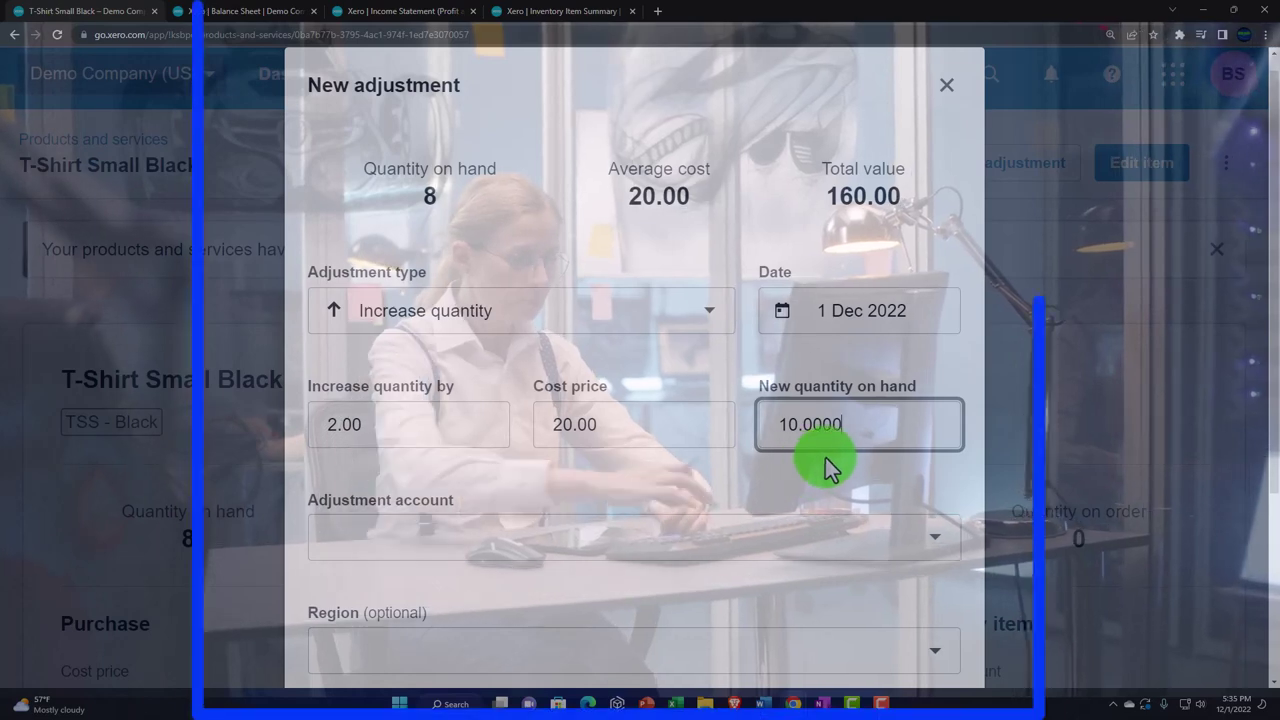
Confirm 10 as the new quantity on hand and set the adjustment account to 500 - Cost of Goods Sold
key("Tab")
scroll(711, 473, "down", 1)
scroll(711, 473, "down", 2)
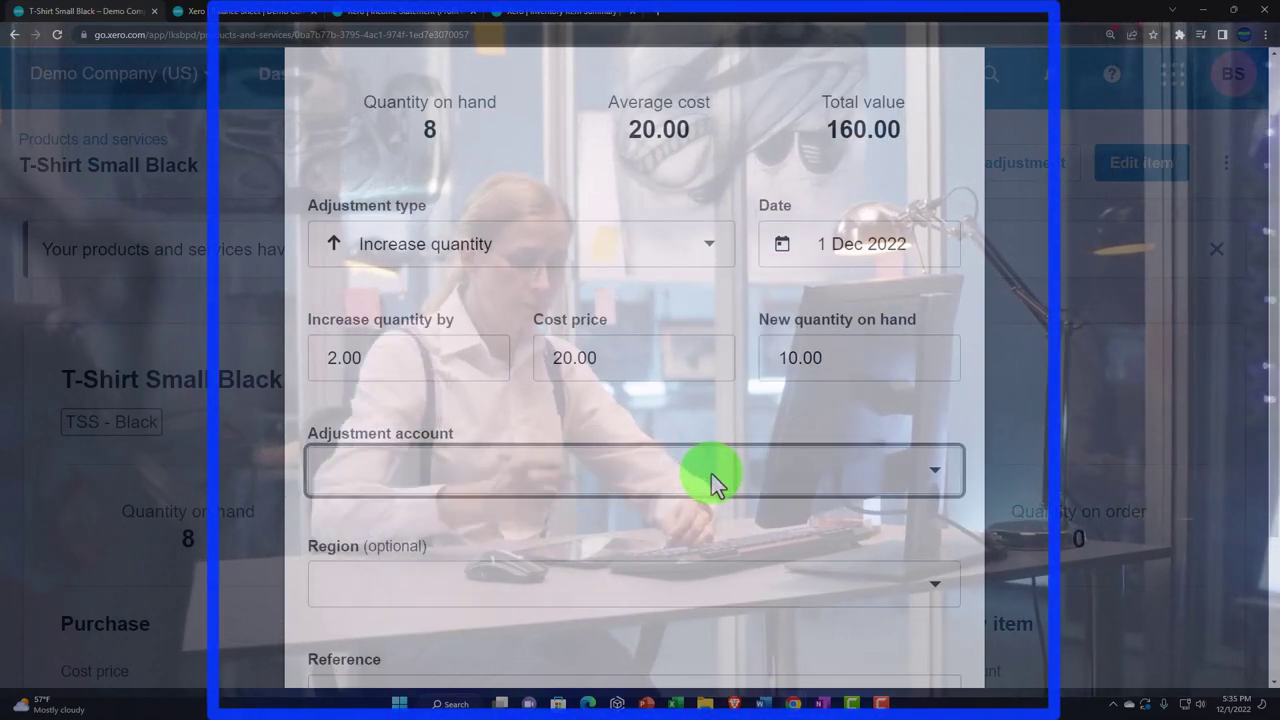
left_click(933, 408)
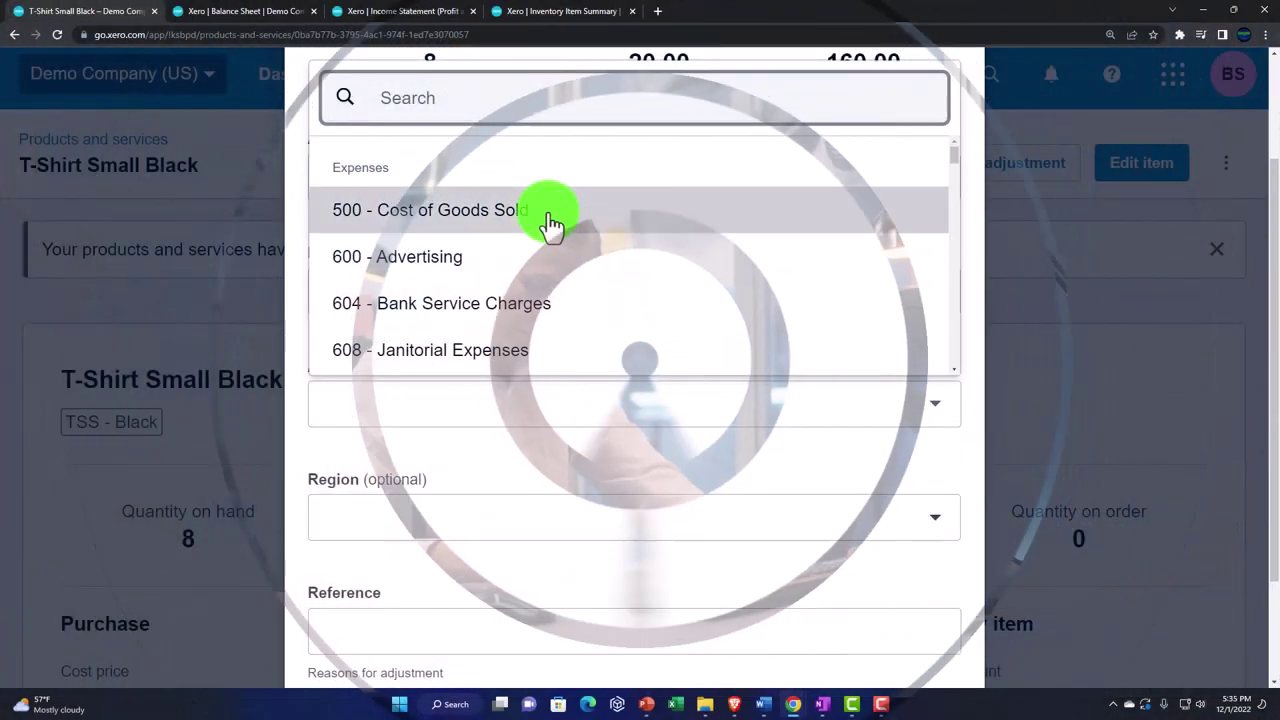
left_click(552, 222)
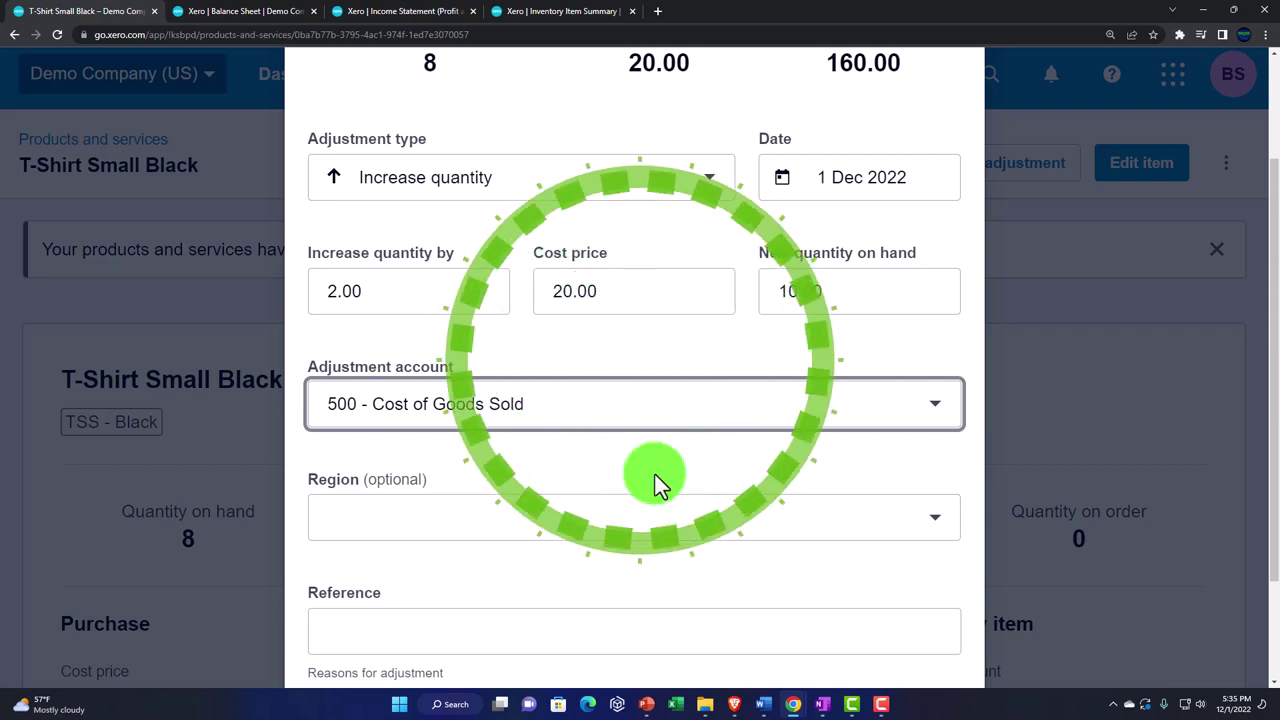
Enter "Adj to count" as the adjustment's reference and continue to its review
scroll(654, 473, "up", 1)
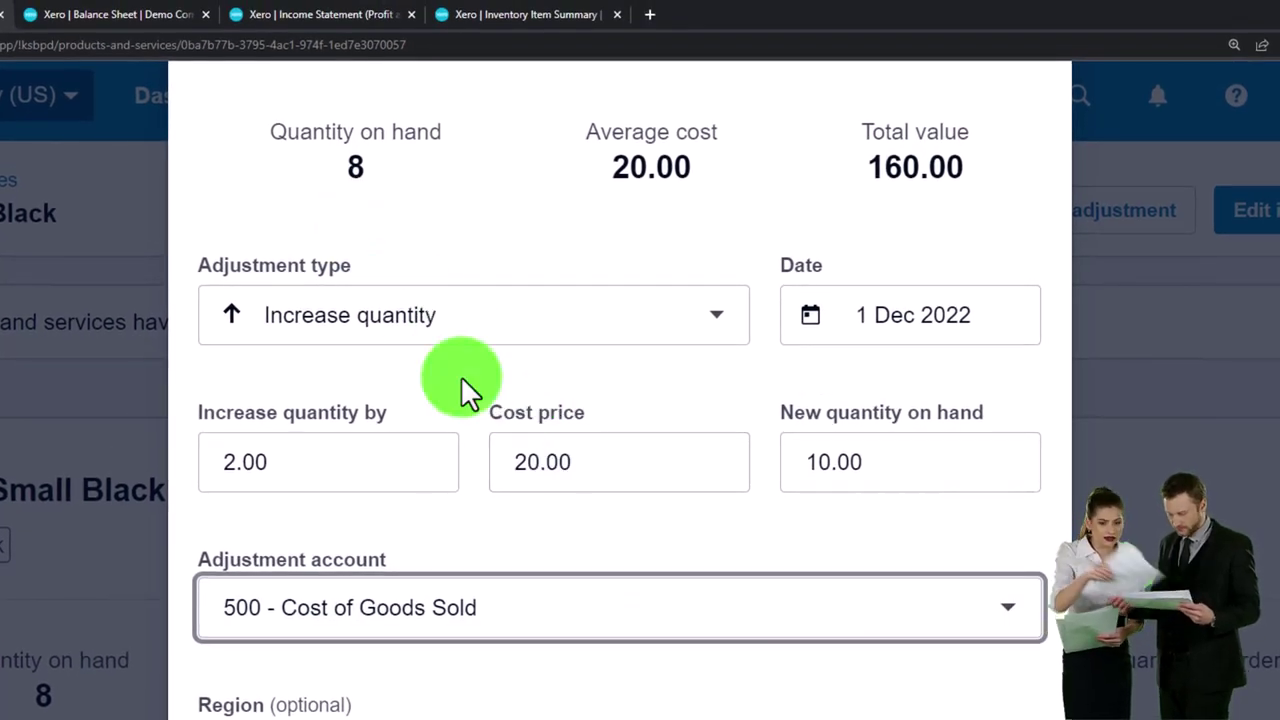
scroll(460, 386, "down", 3)
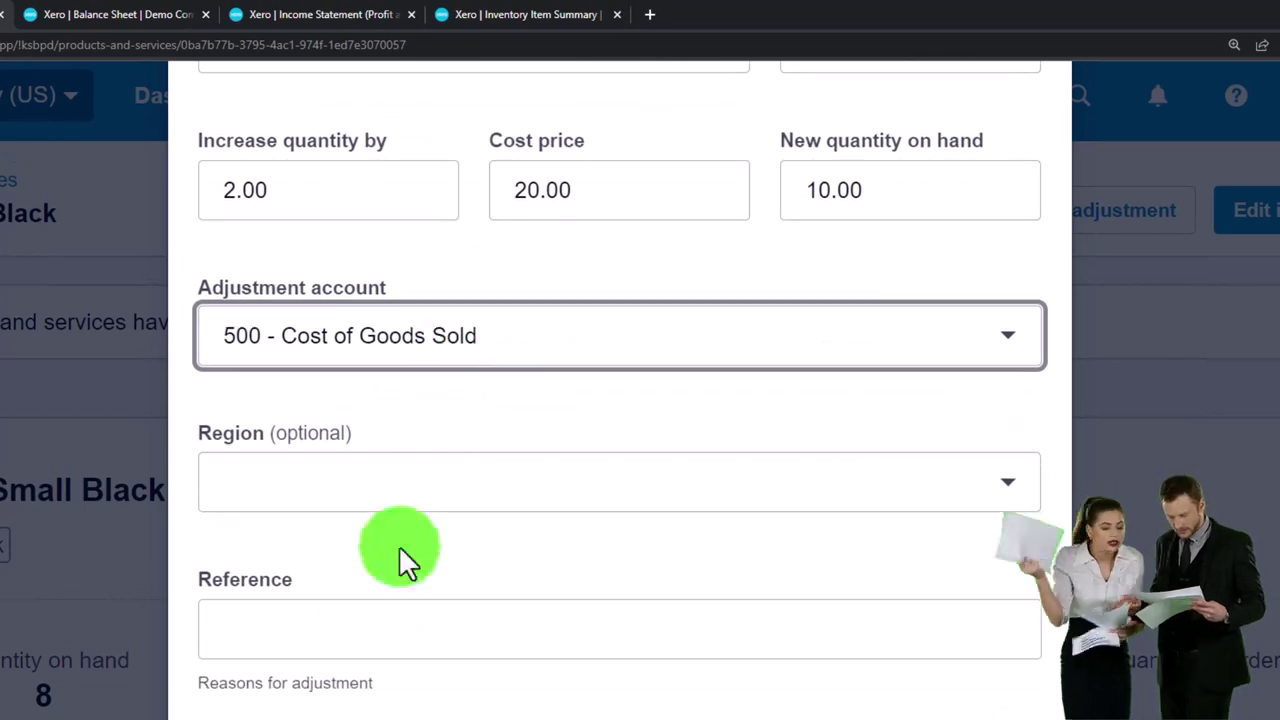
left_click(351, 635)
type("Adj to count")
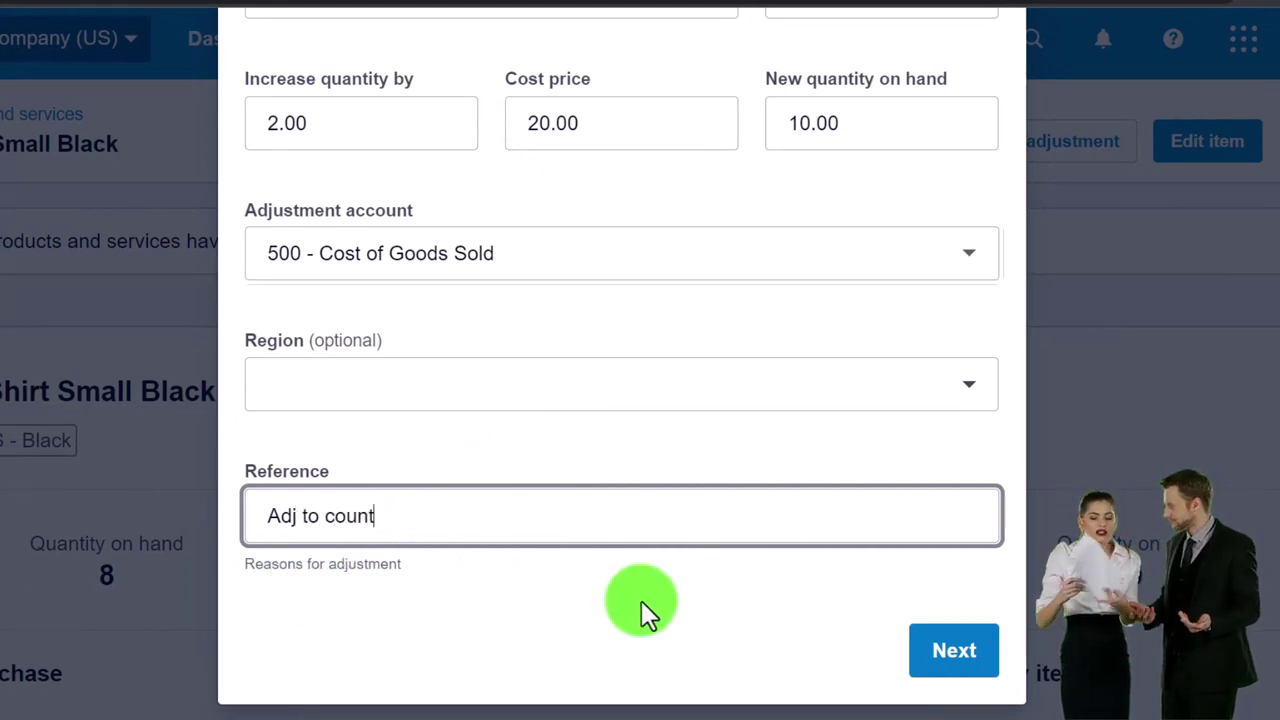
left_click(970, 660)
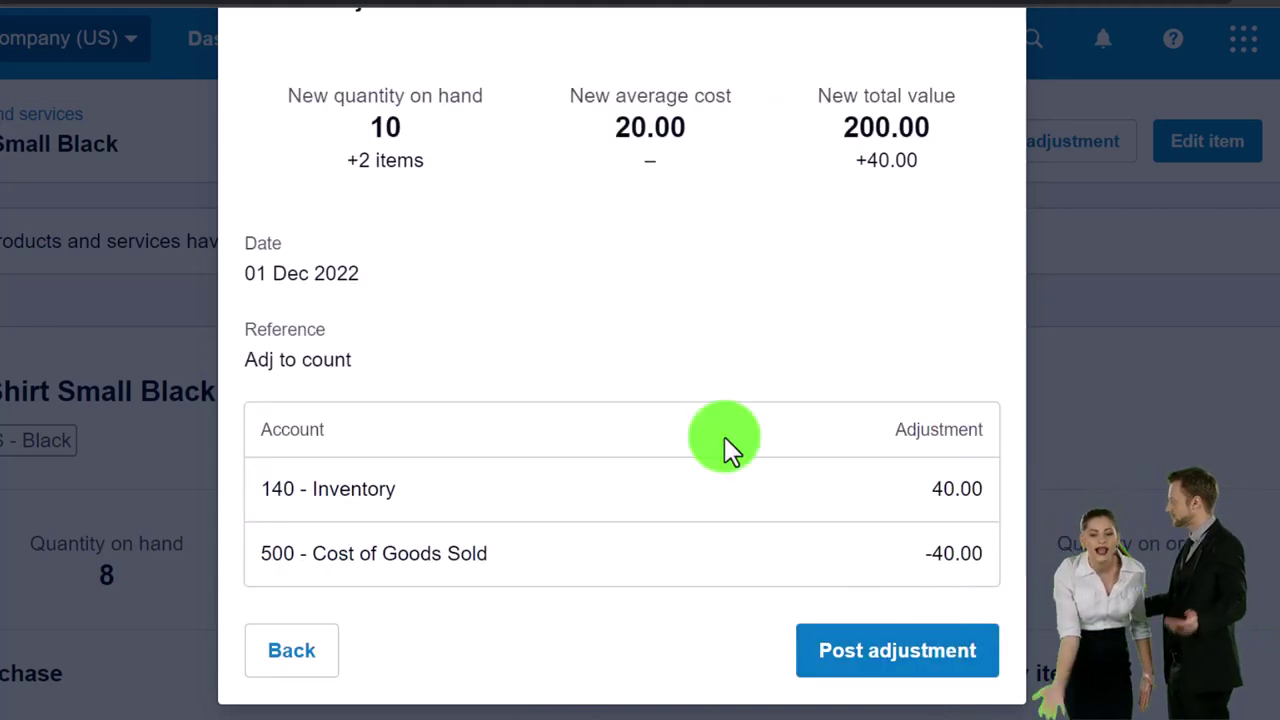
Check the reviewed adjustment's quantity, value and account entries, and post the adjustment
scroll(618, 425, "up", 1)
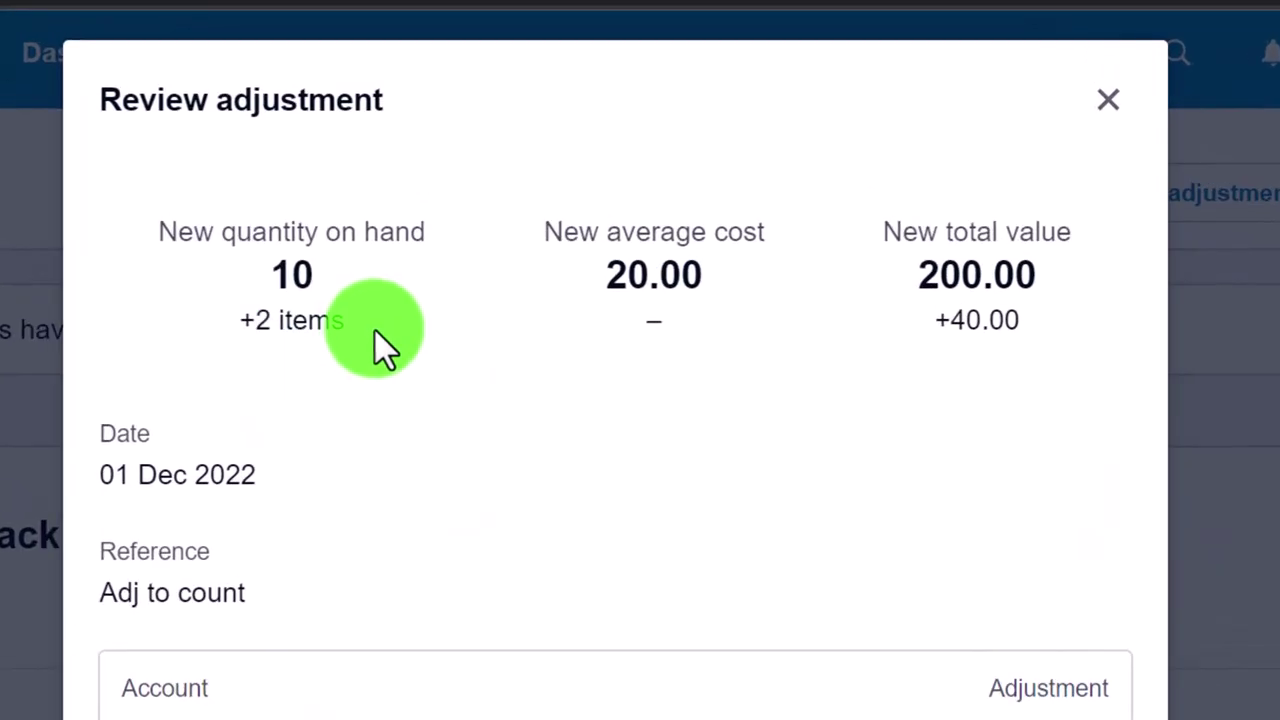
scroll(400, 471, "down", 1)
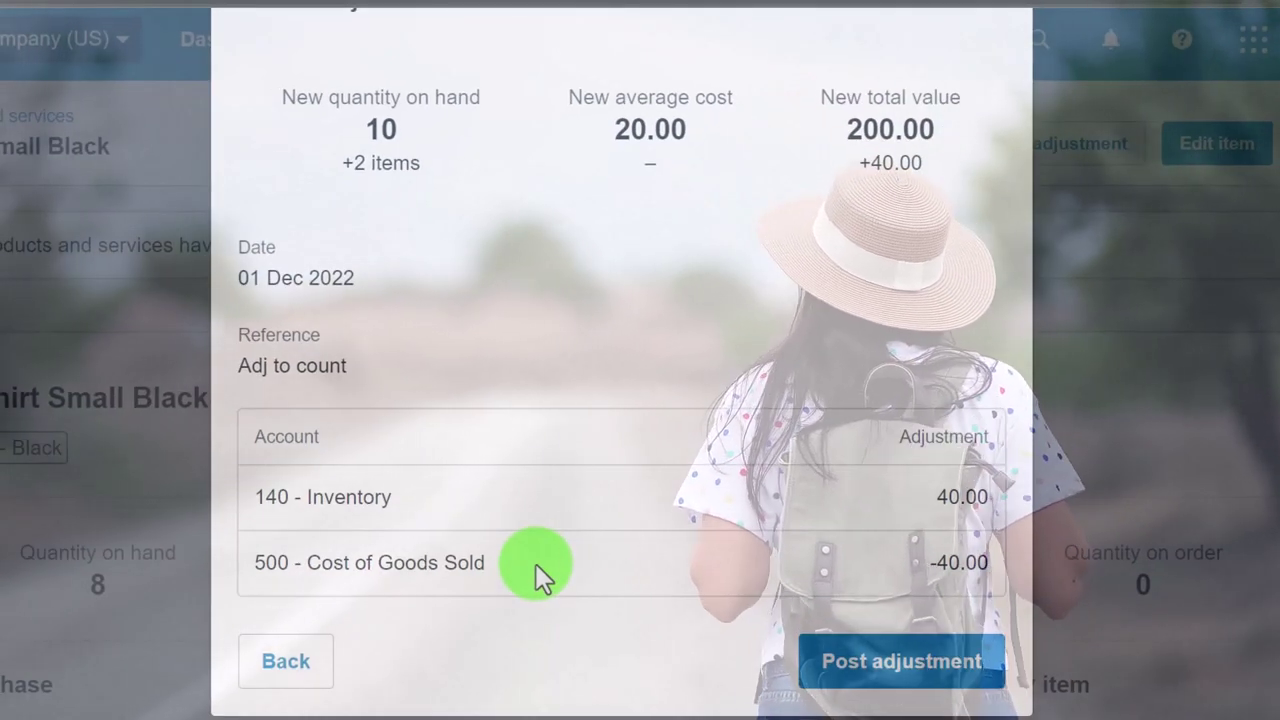
left_click(866, 672)
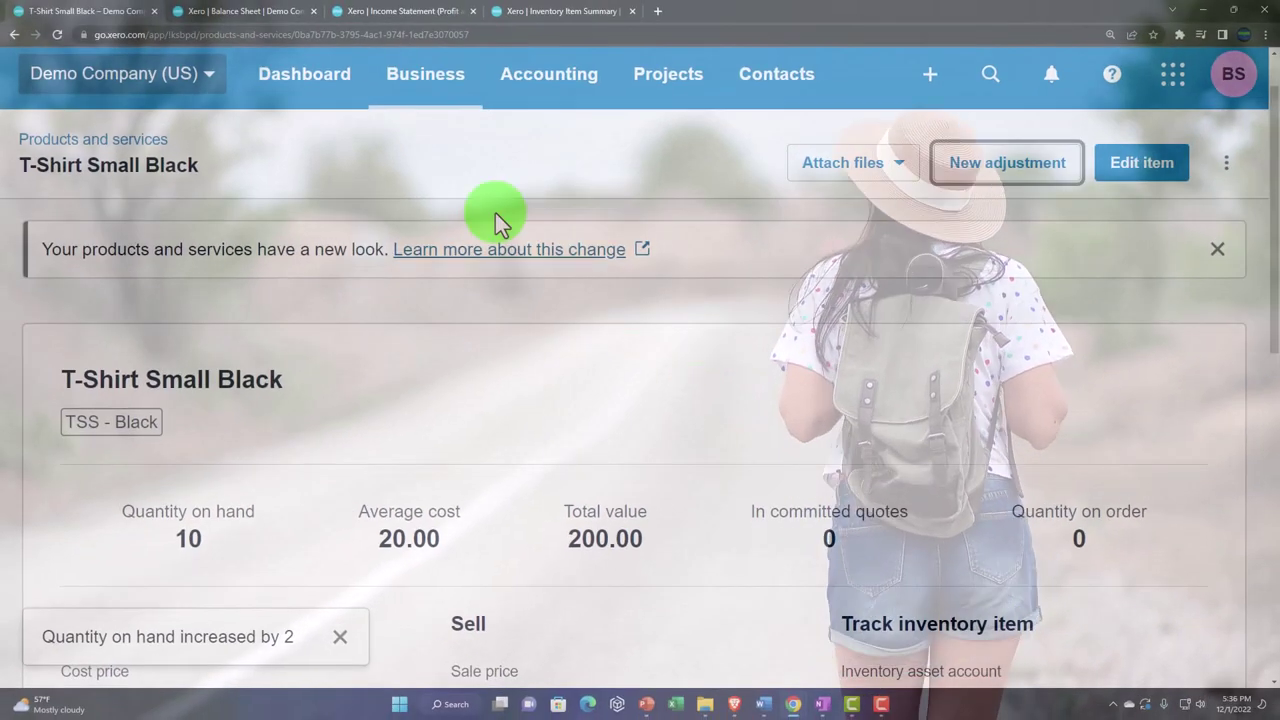
Update the Balance Sheet report in its browser tab and open the transactions behind the Inventory amount
left_click(257, 12)
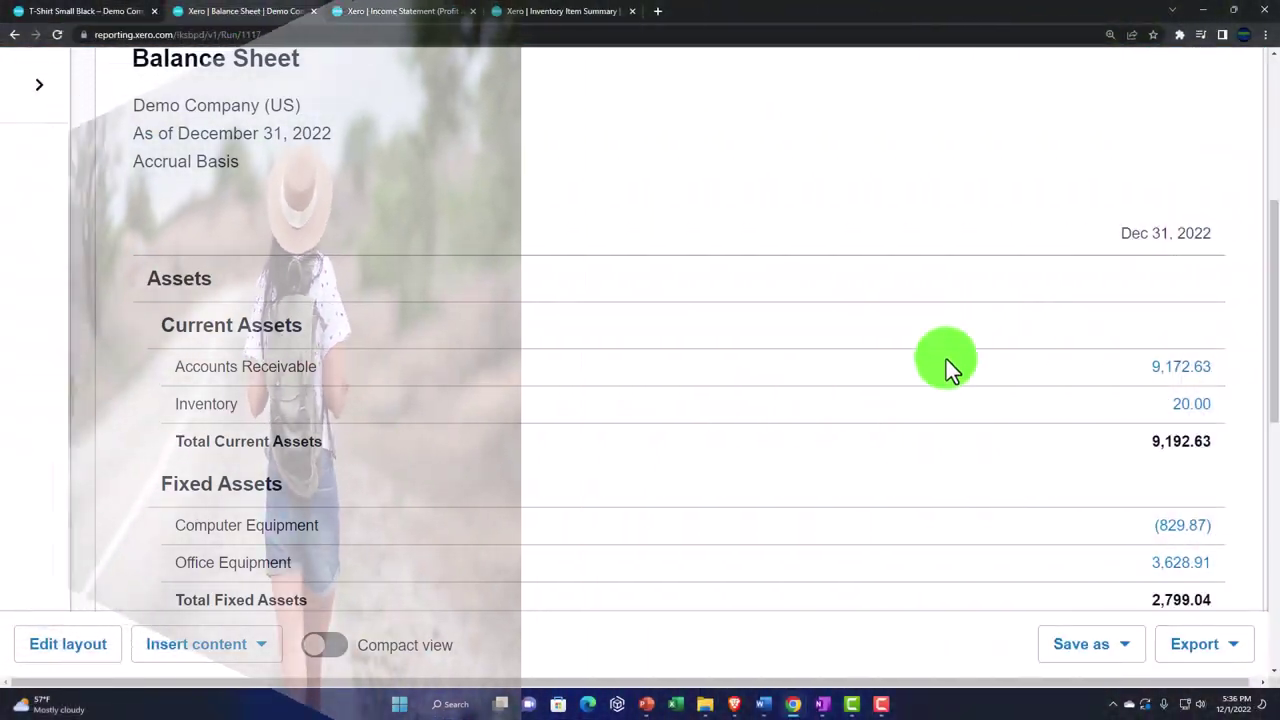
scroll(950, 358, "up", 5)
left_click(1195, 215)
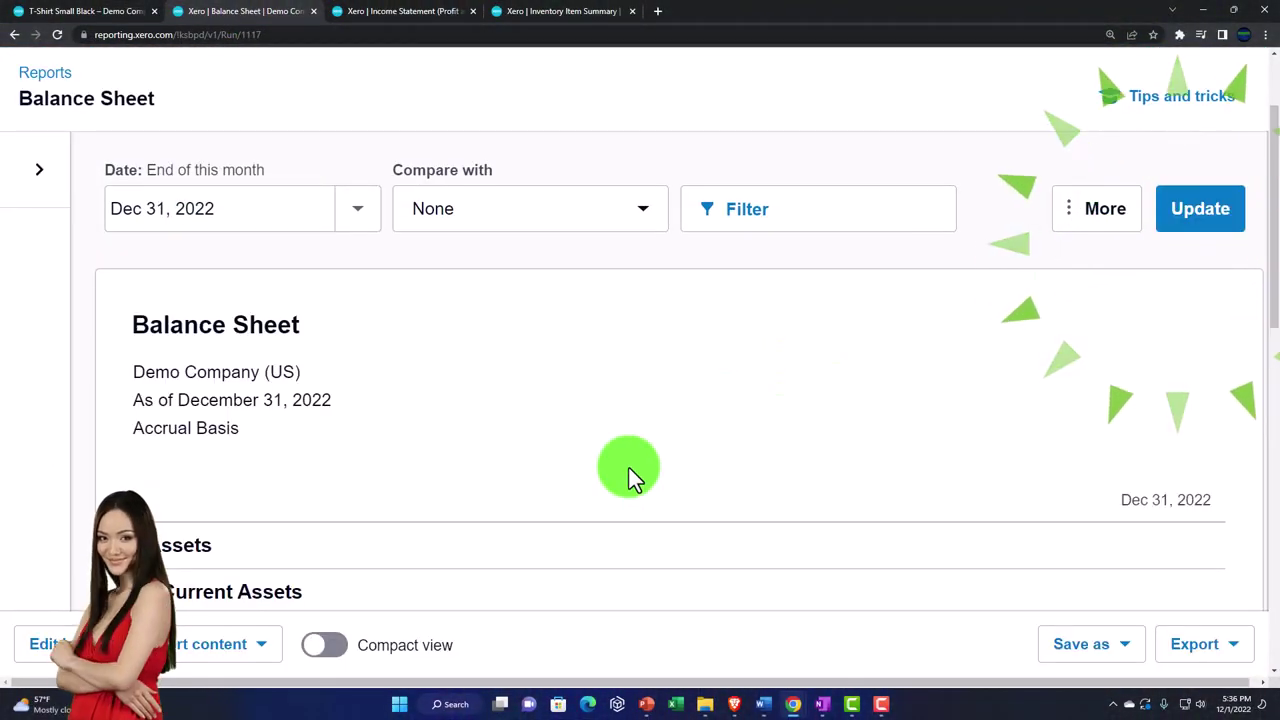
scroll(629, 468, "down", 3)
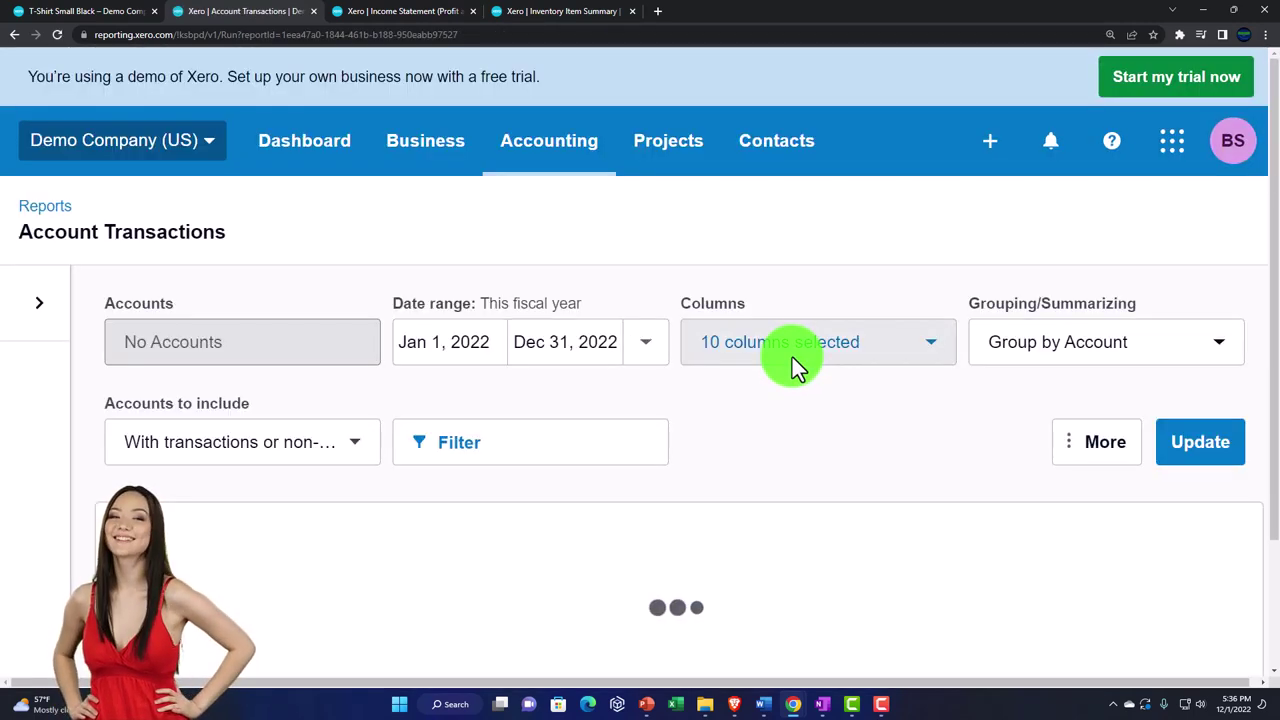
Examine the Inventory account transactions, including the journal details of the Adj to count entry, and return to the Balance Sheet
scroll(792, 357, "down", 5)
scroll(795, 370, "down", 1)
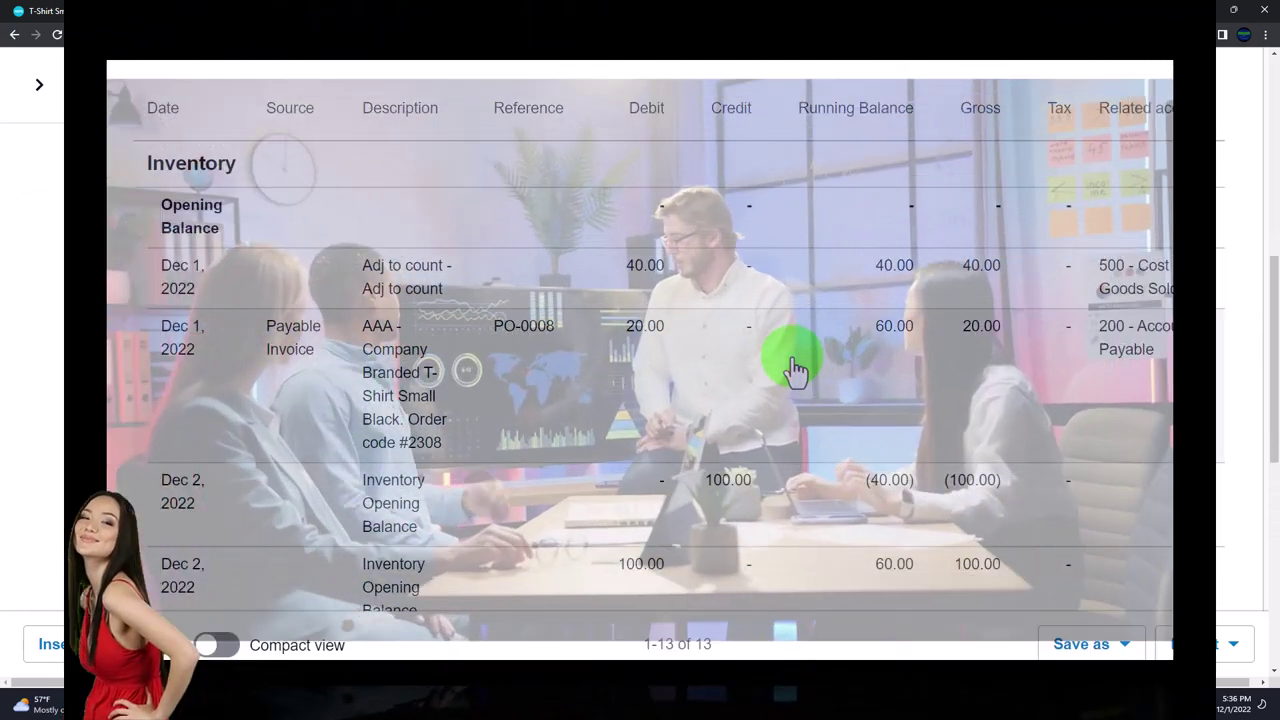
scroll(663, 290, "down", 6)
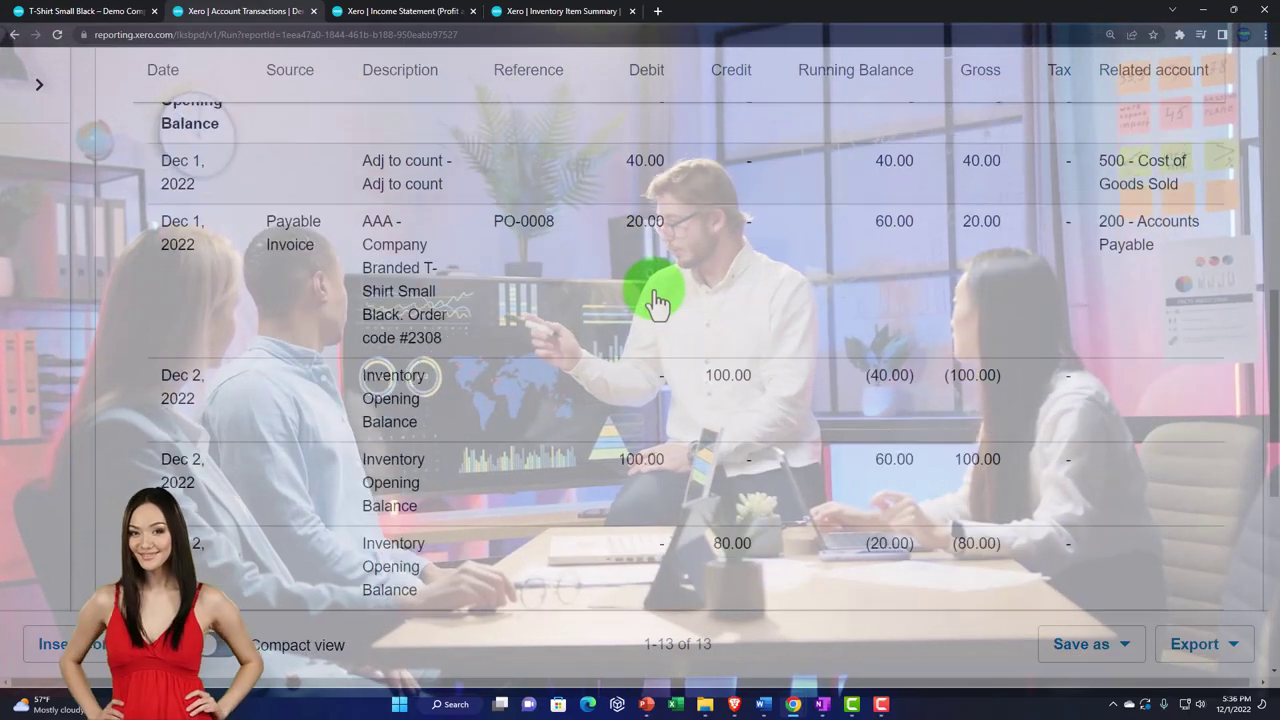
scroll(657, 300, "down", 1)
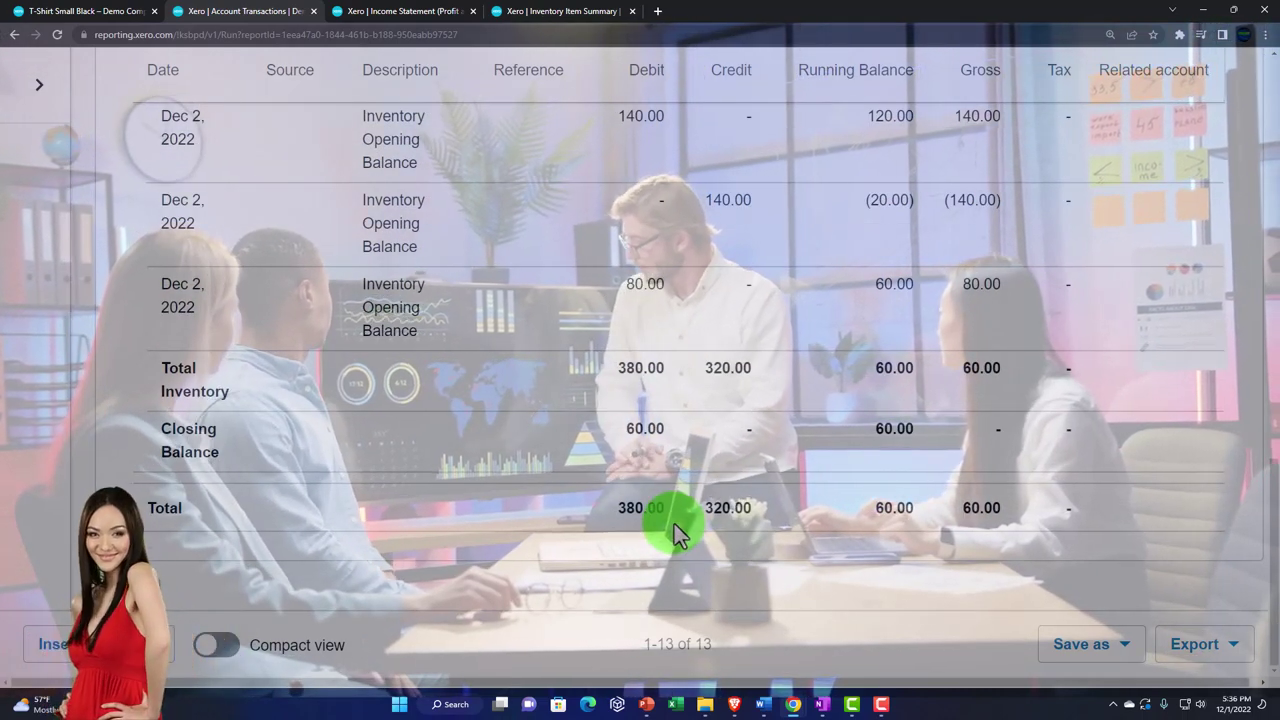
scroll(676, 470, "up", 5)
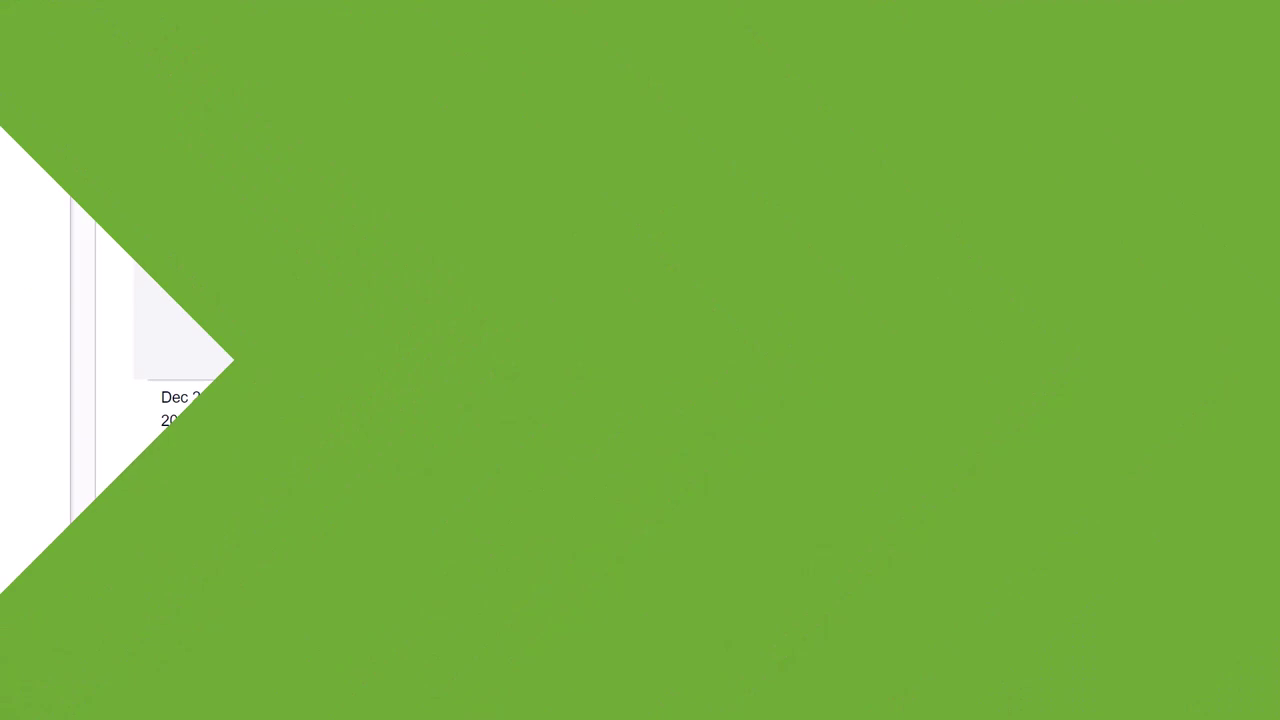
left_click(293, 290)
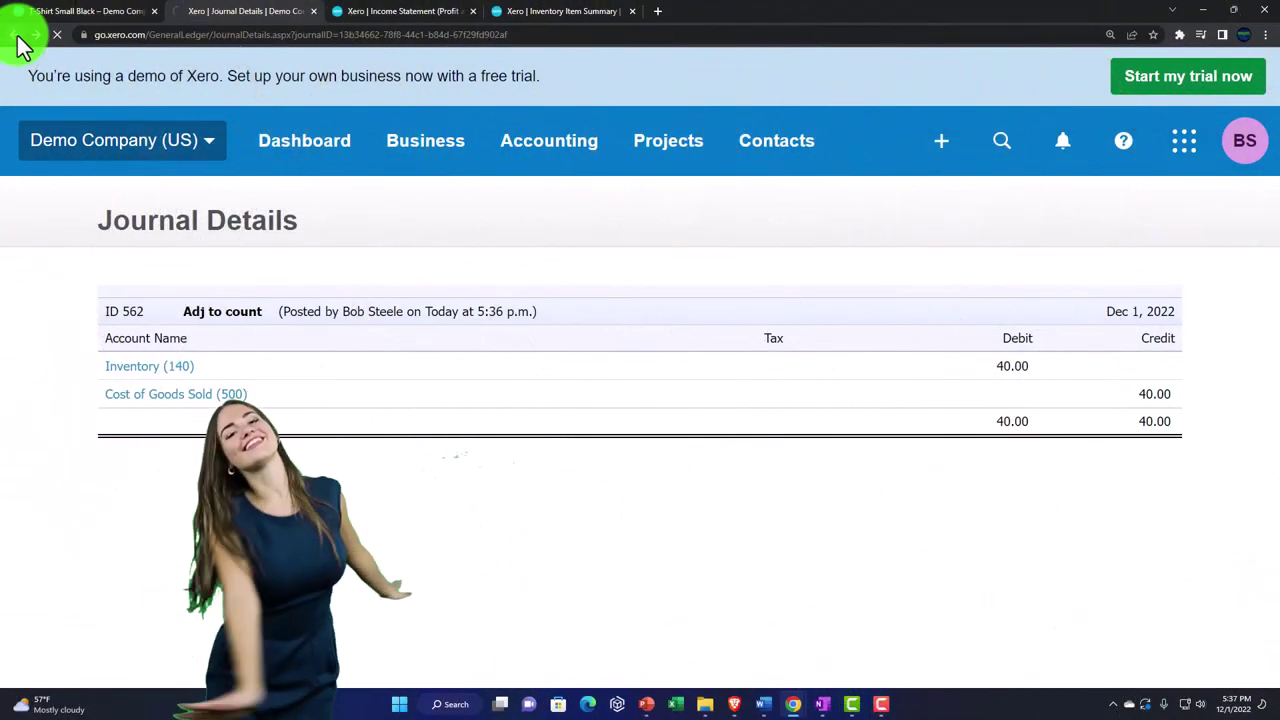
left_click(24, 44)
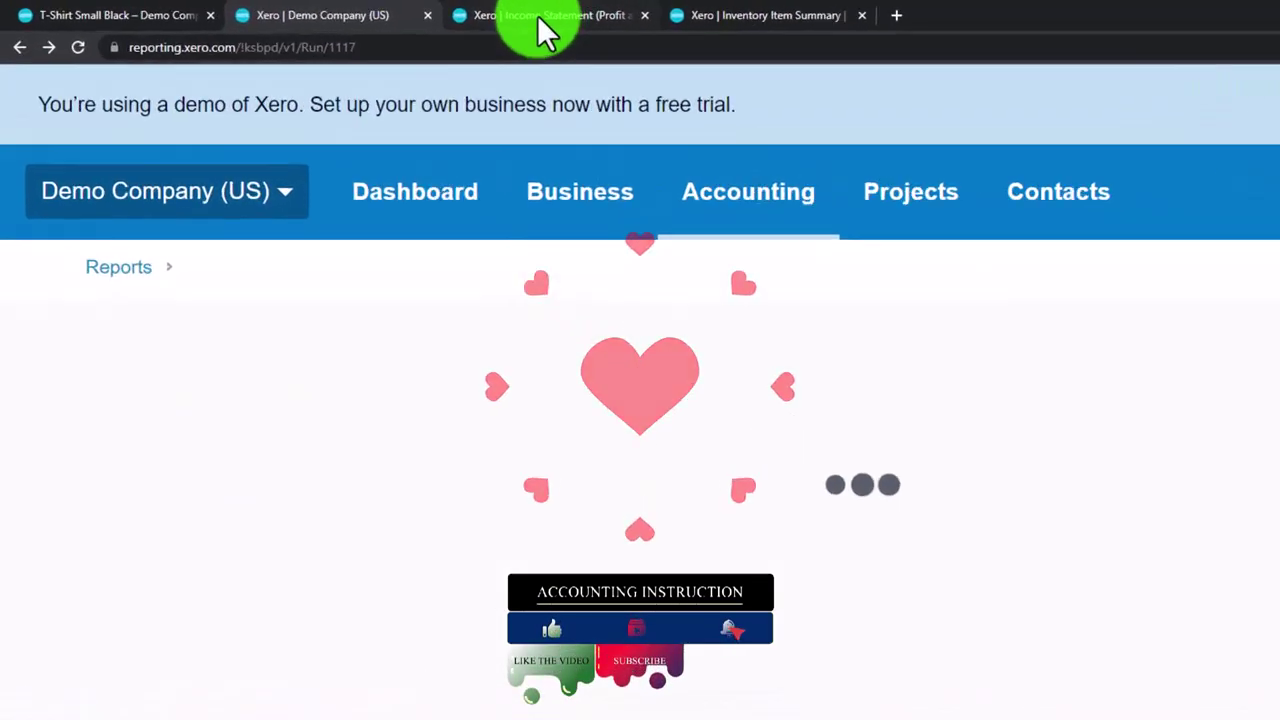
Update the Income Statement in its browser tab and open the transactions behind the Cost of Goods Sold amount
left_click(560, 14)
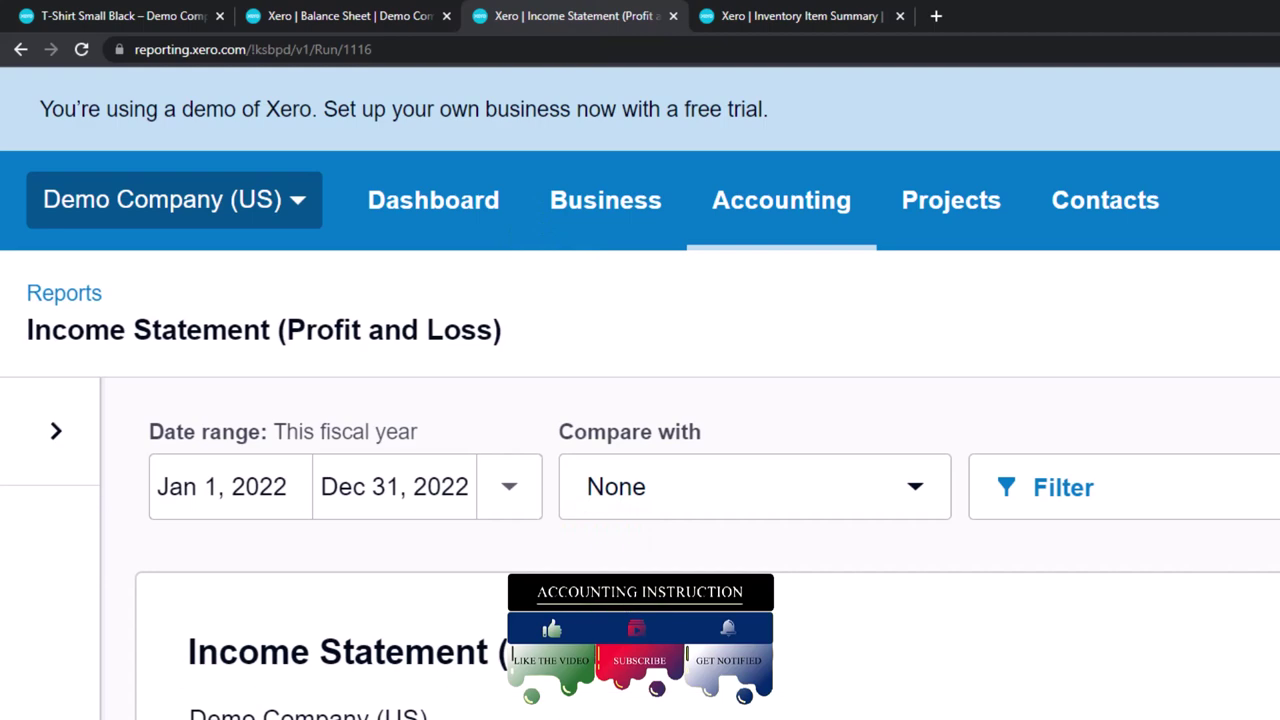
scroll(577, 555, "down", 3)
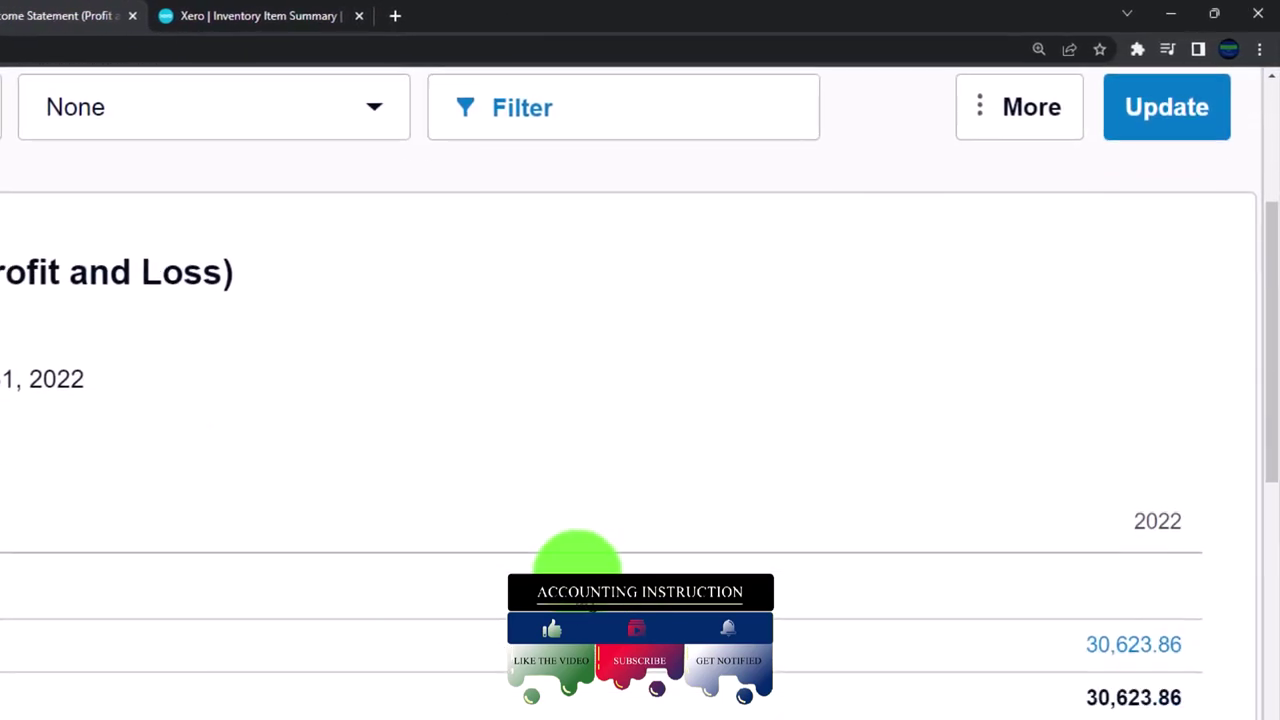
scroll(577, 557, "down", 3)
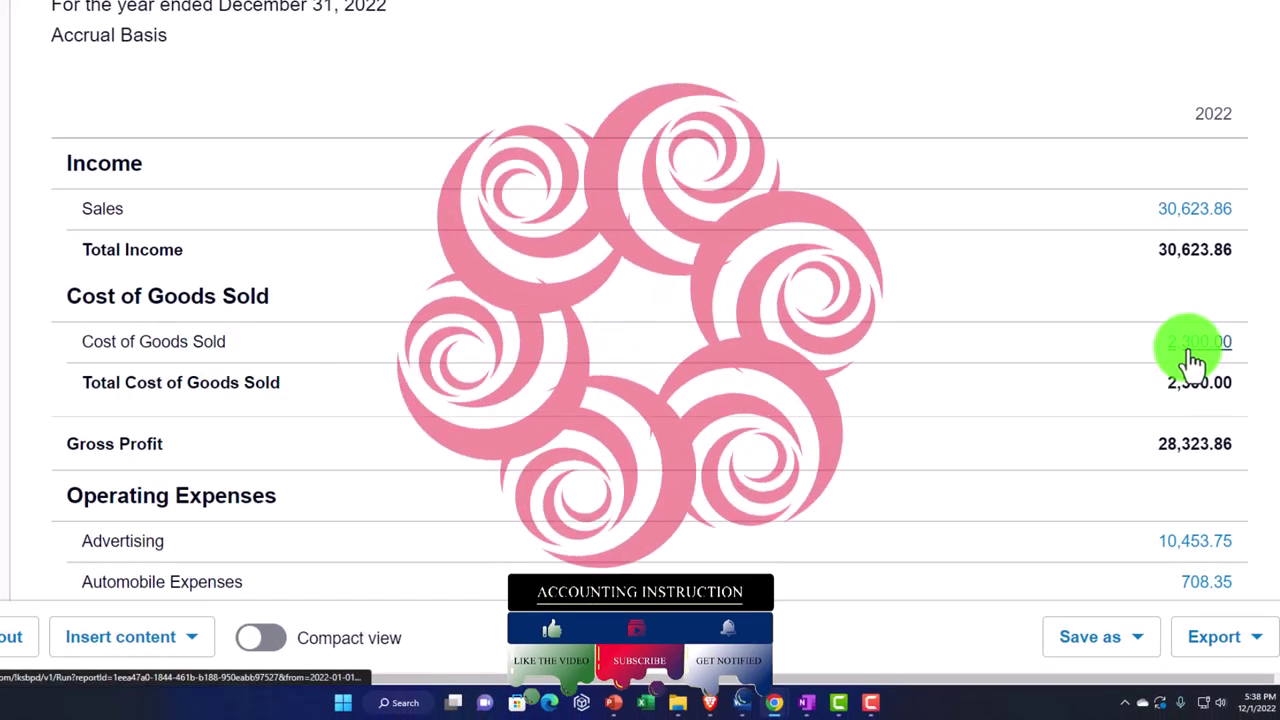
left_click(1192, 358)
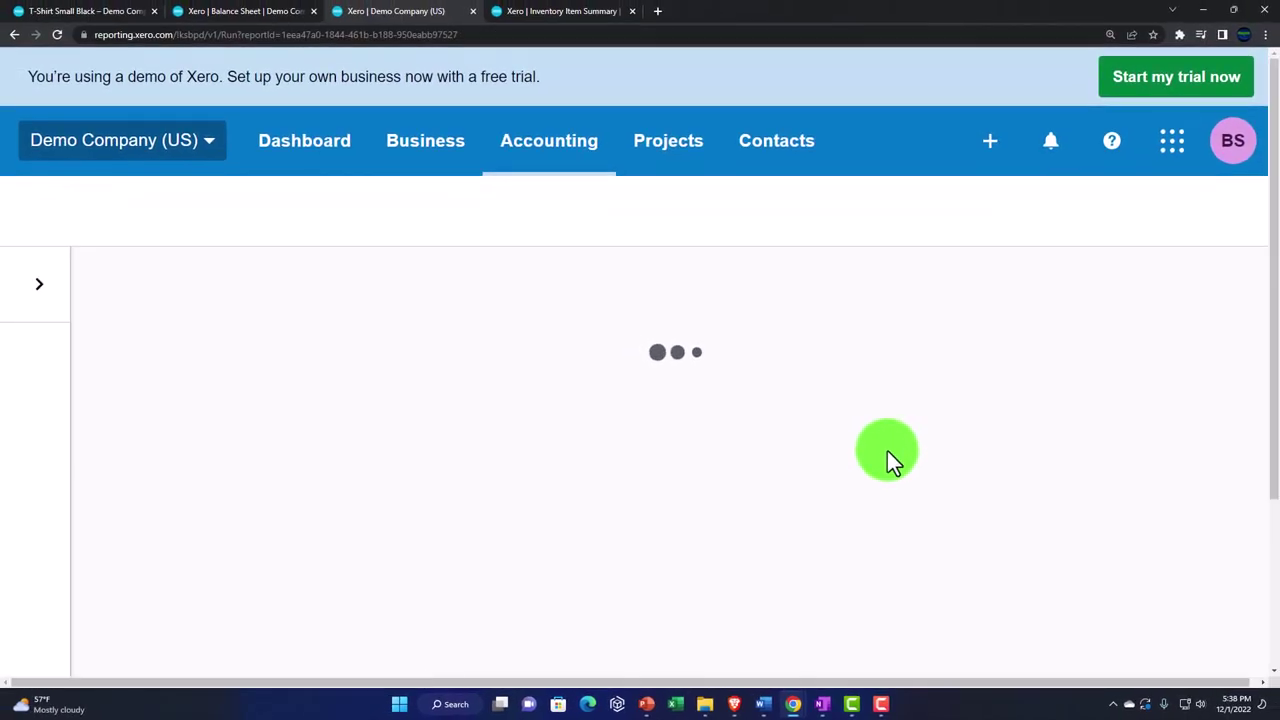
Locate the Adj to count entry in the Cost of Goods Sold transactions and return to the Income Statement's cost and expense lines
scroll(887, 451, "down", 2)
scroll(884, 452, "down", 5)
scroll(882, 456, "up", 2)
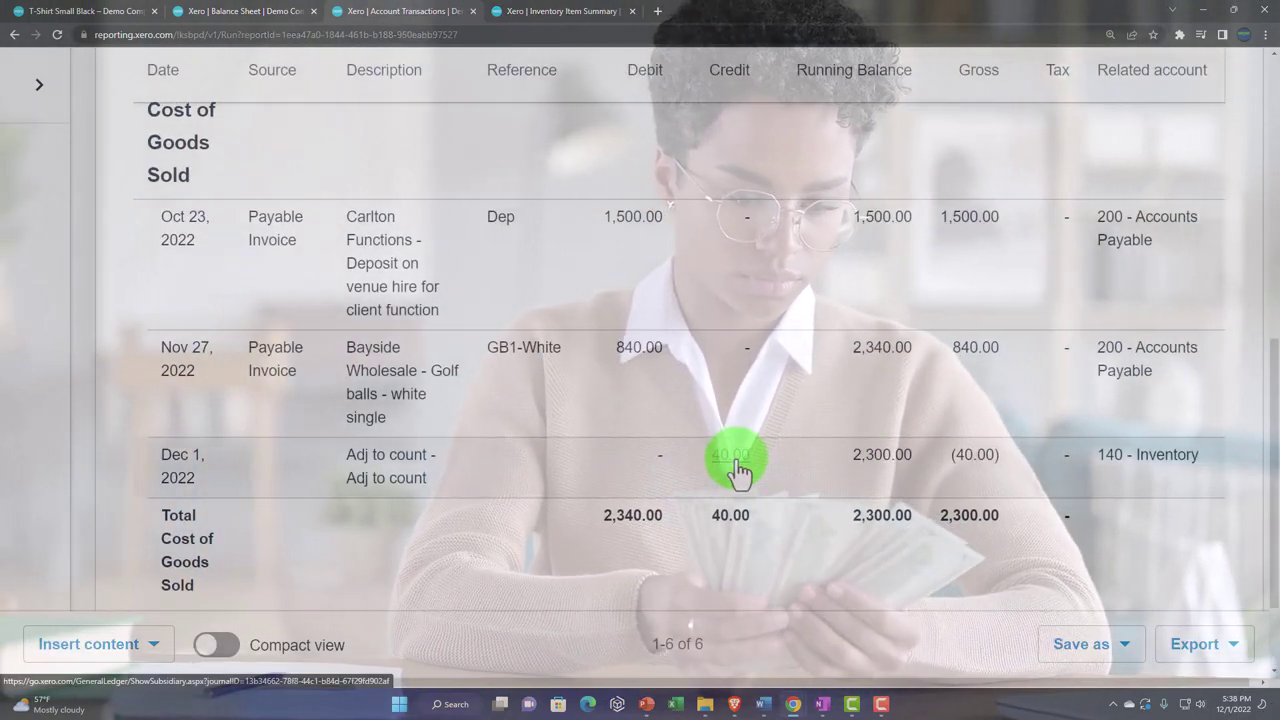
scroll(738, 470, "up", 3)
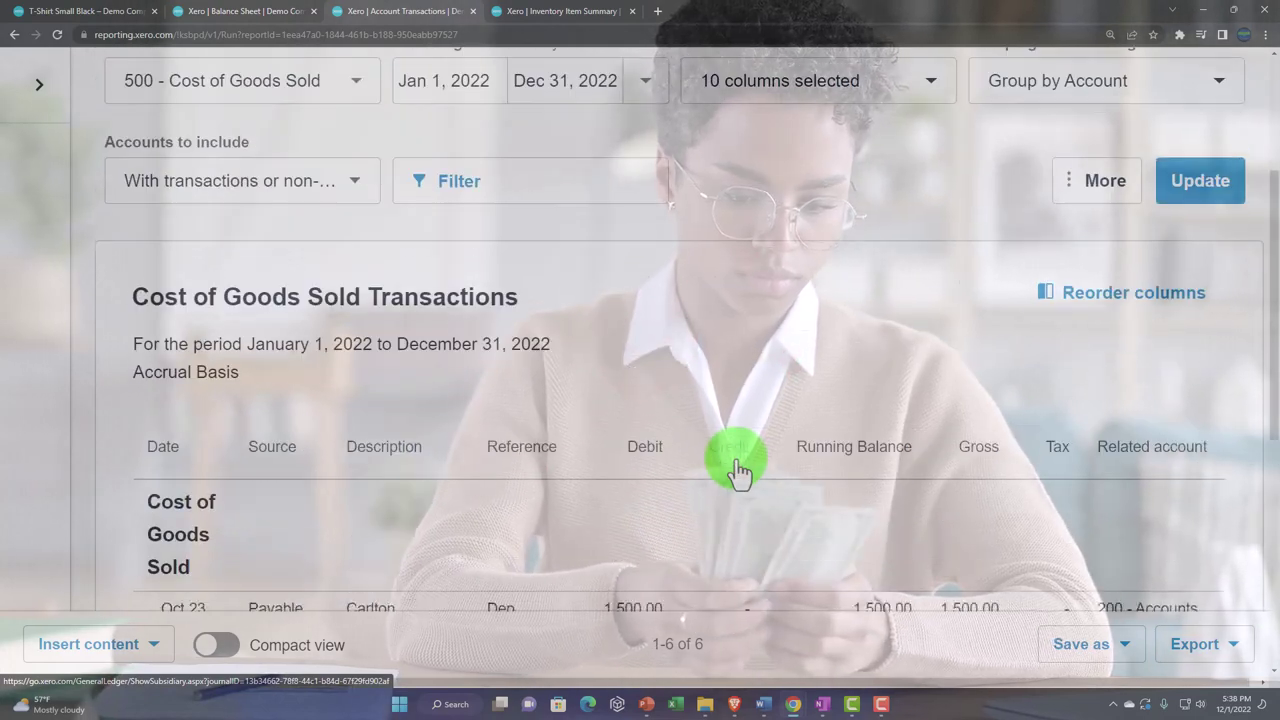
scroll(738, 470, "up", 4)
left_click(14, 34)
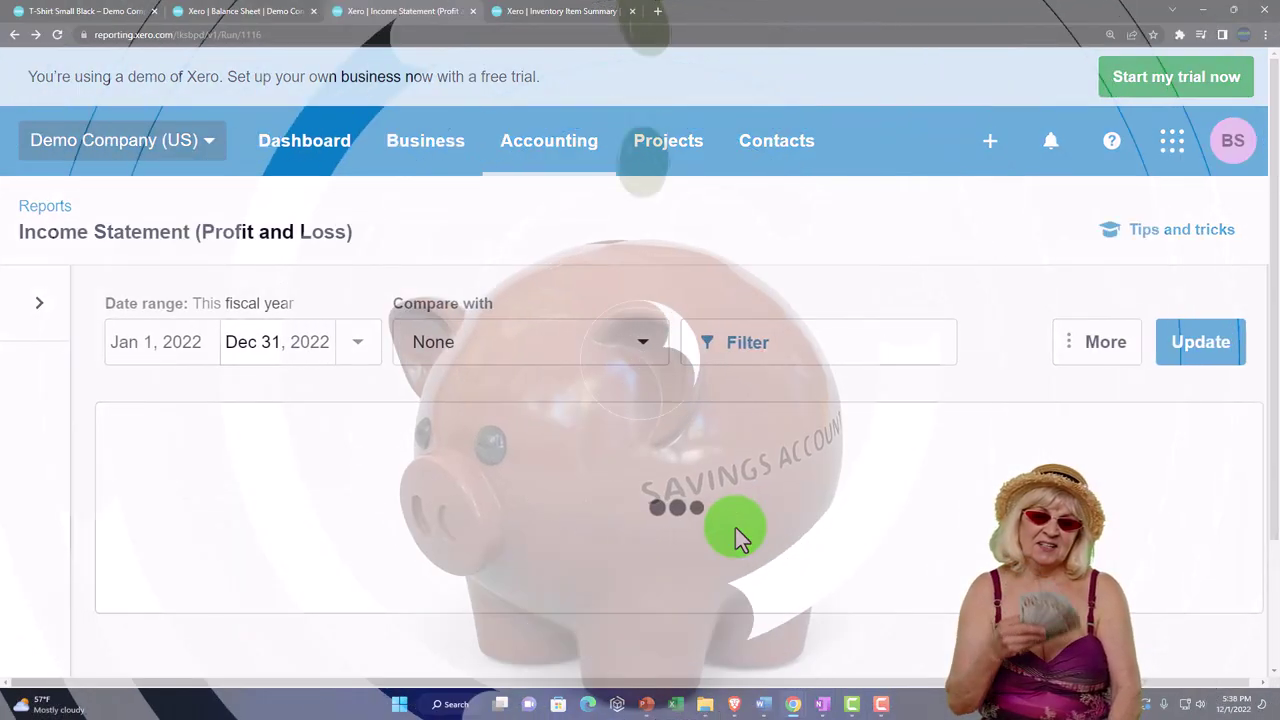
scroll(735, 527, "down", 6)
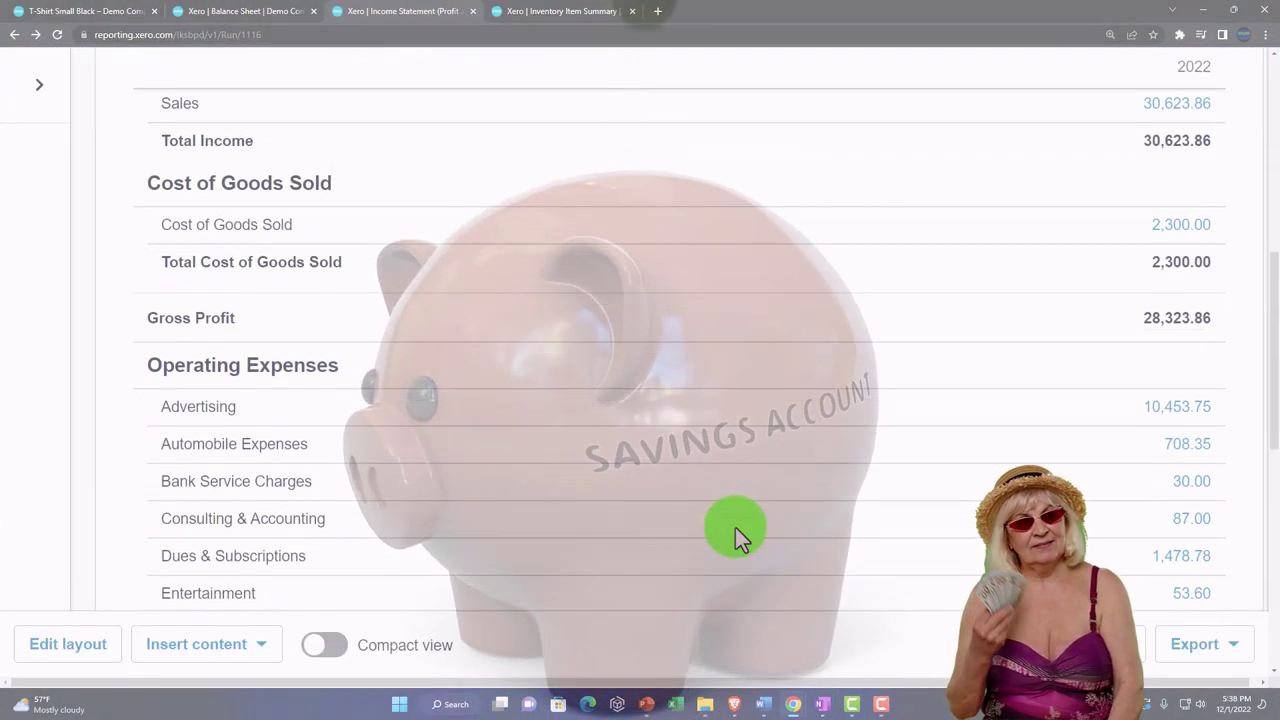
Update the Inventory Item Summary report in its browser tab and review the tracked items' purchases, adjustments and closing balances
scroll(735, 527, "down", 1)
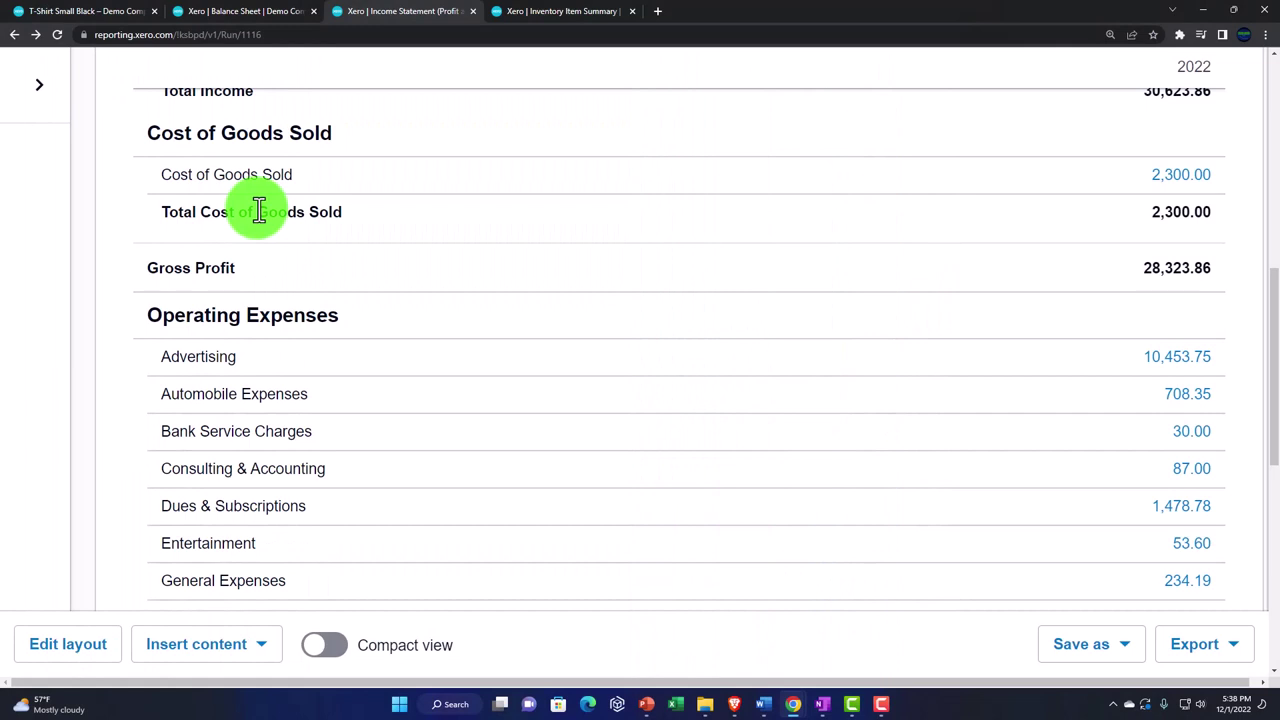
left_click(548, 18)
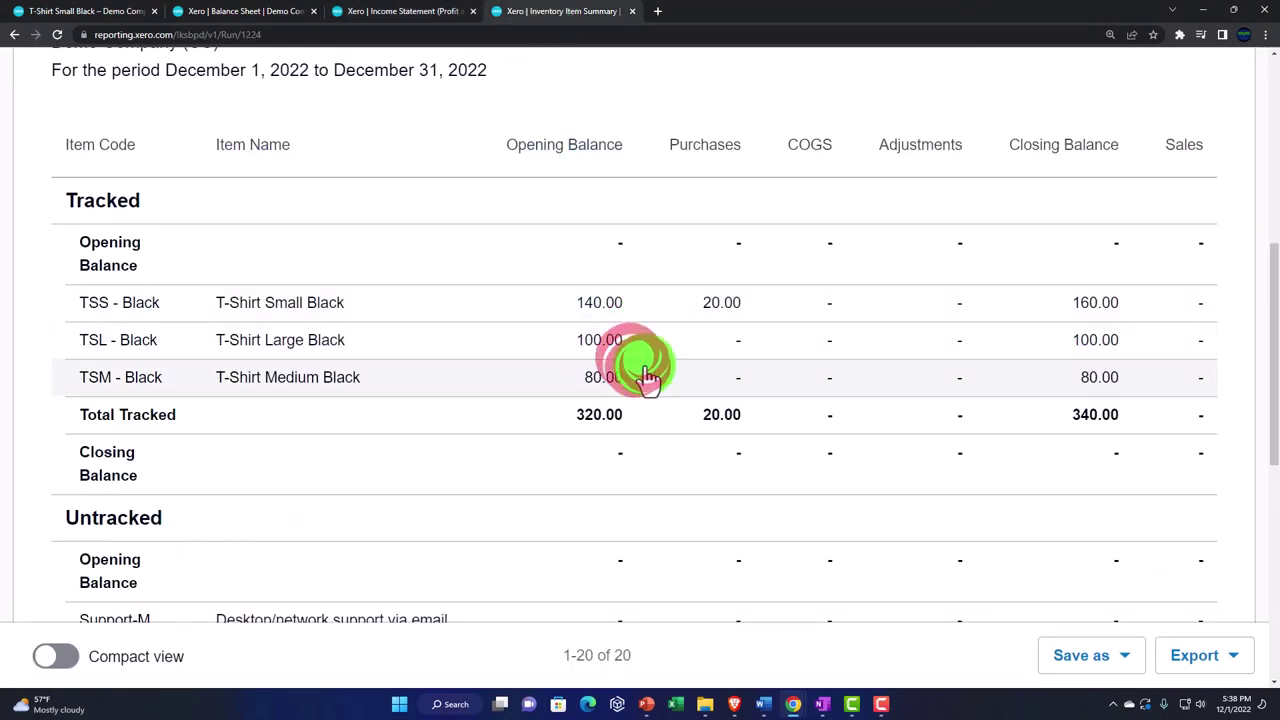
scroll(648, 377, "up", 5)
left_click(1160, 430)
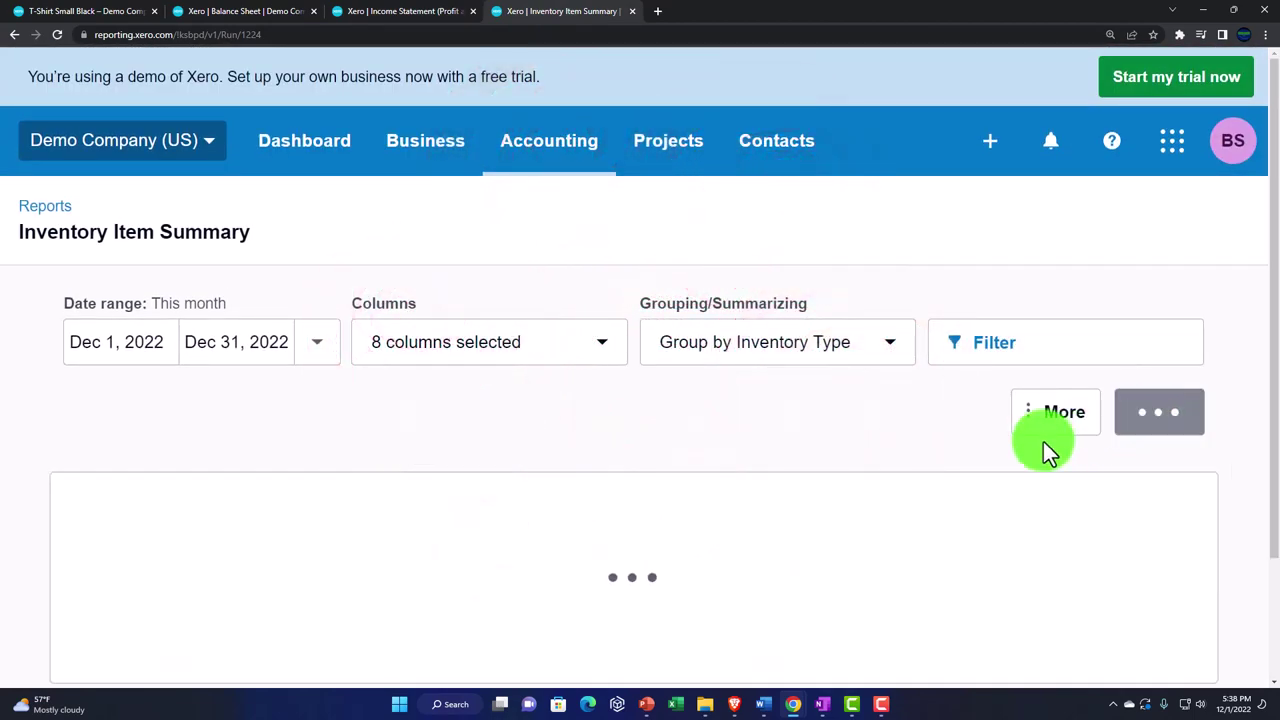
scroll(826, 453, "down", 5)
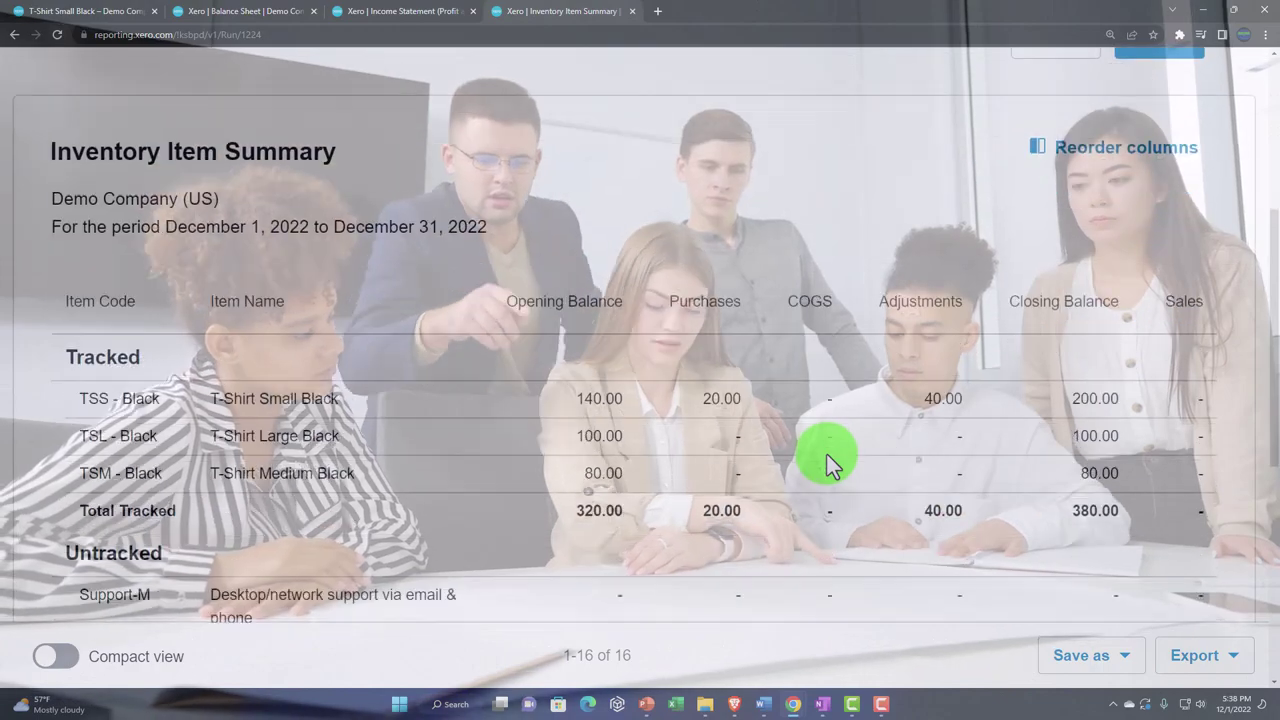
scroll(828, 462, "down", 4)
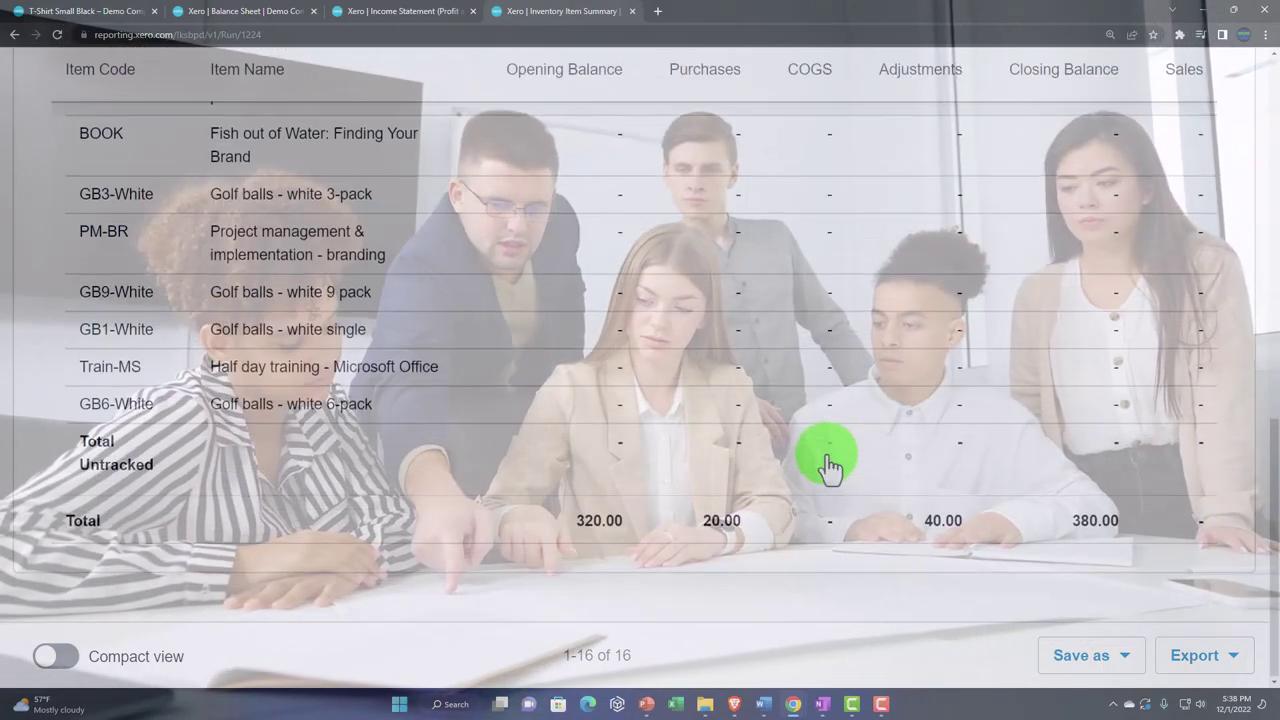
scroll(828, 462, "up", 10)
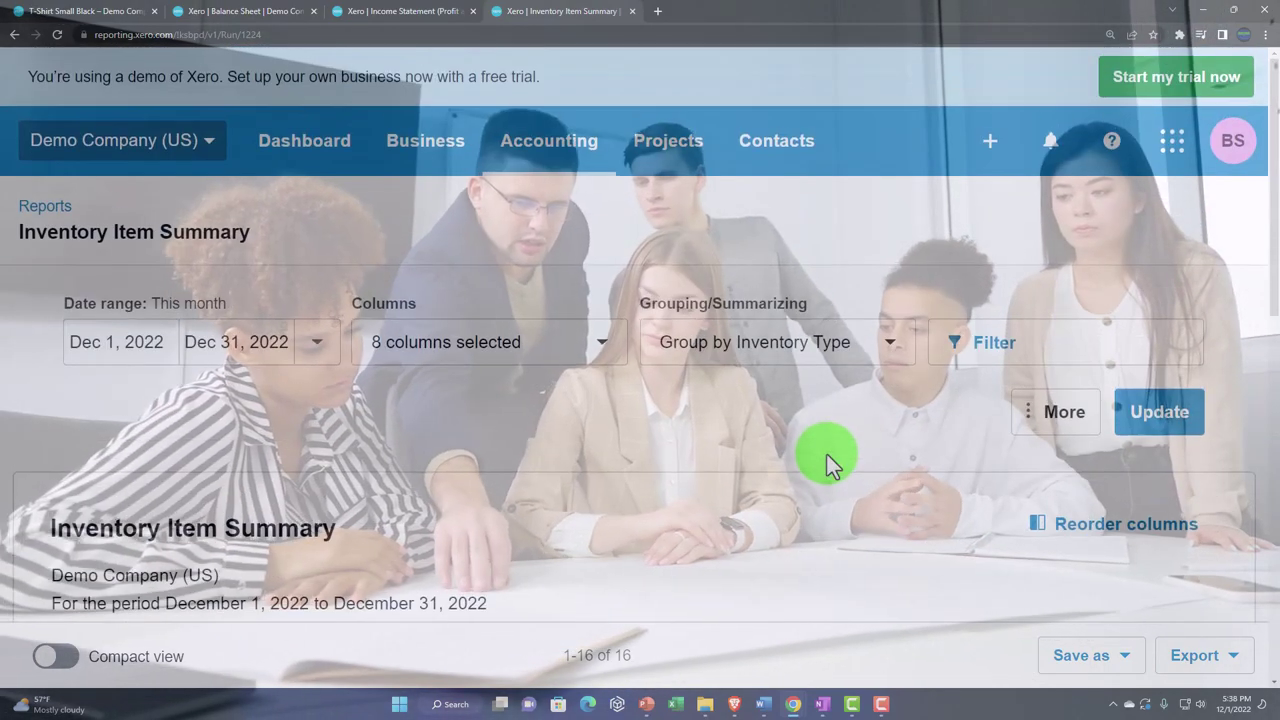
scroll(828, 462, "down", 2)
scroll(1080, 490, "down", 1)
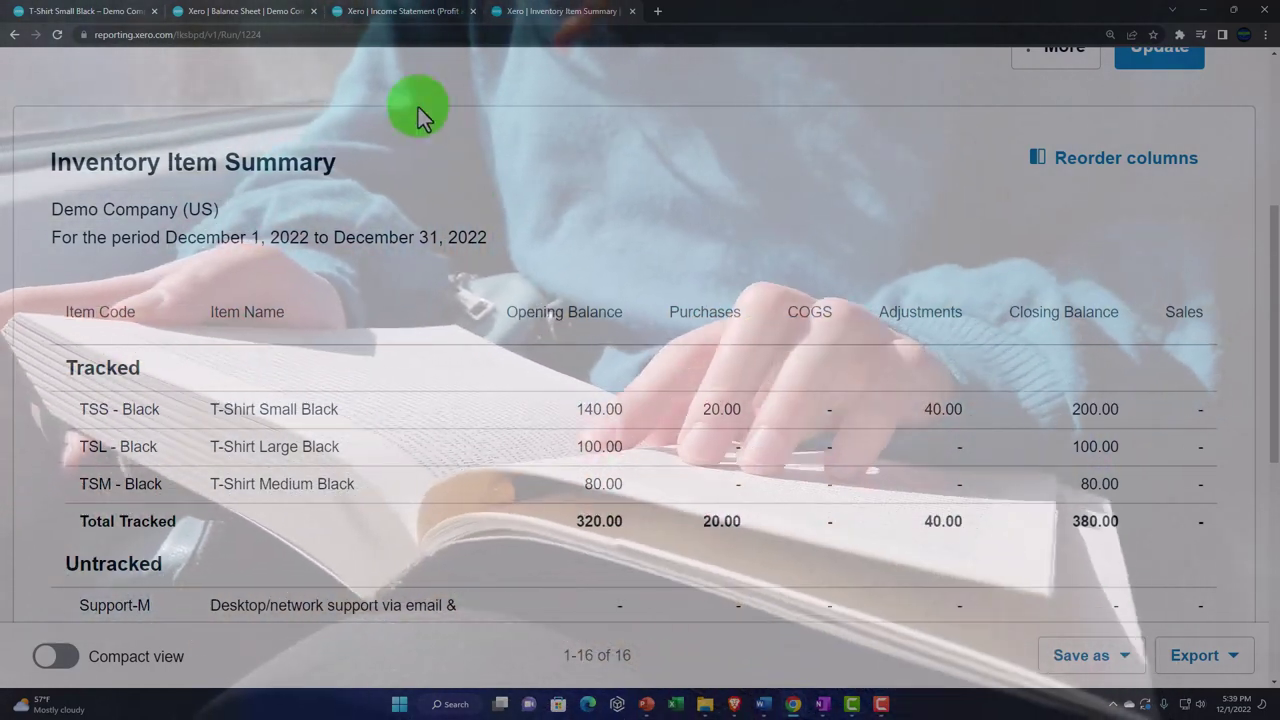
Check the Inventory line under Current Assets on the Balance Sheet and locate the Bill option among the new records to create
left_click(262, 22)
scroll(394, 335, "down", 5)
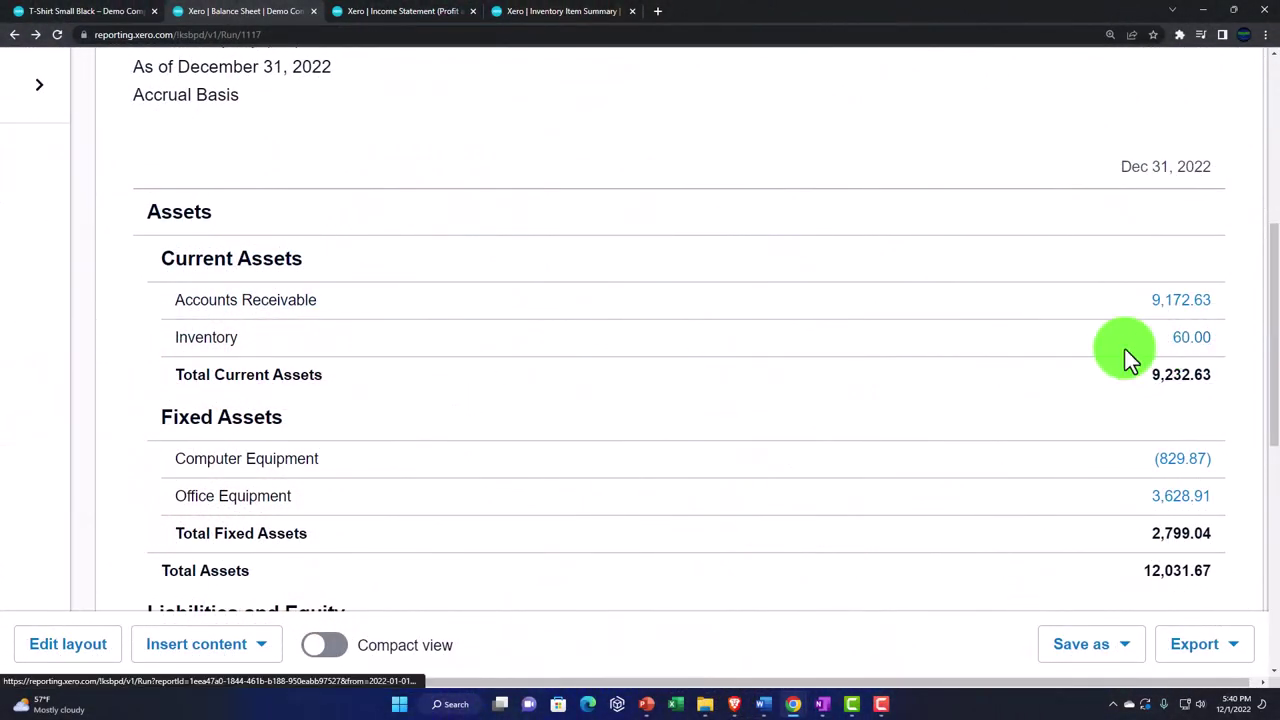
scroll(1001, 378, "up", 3)
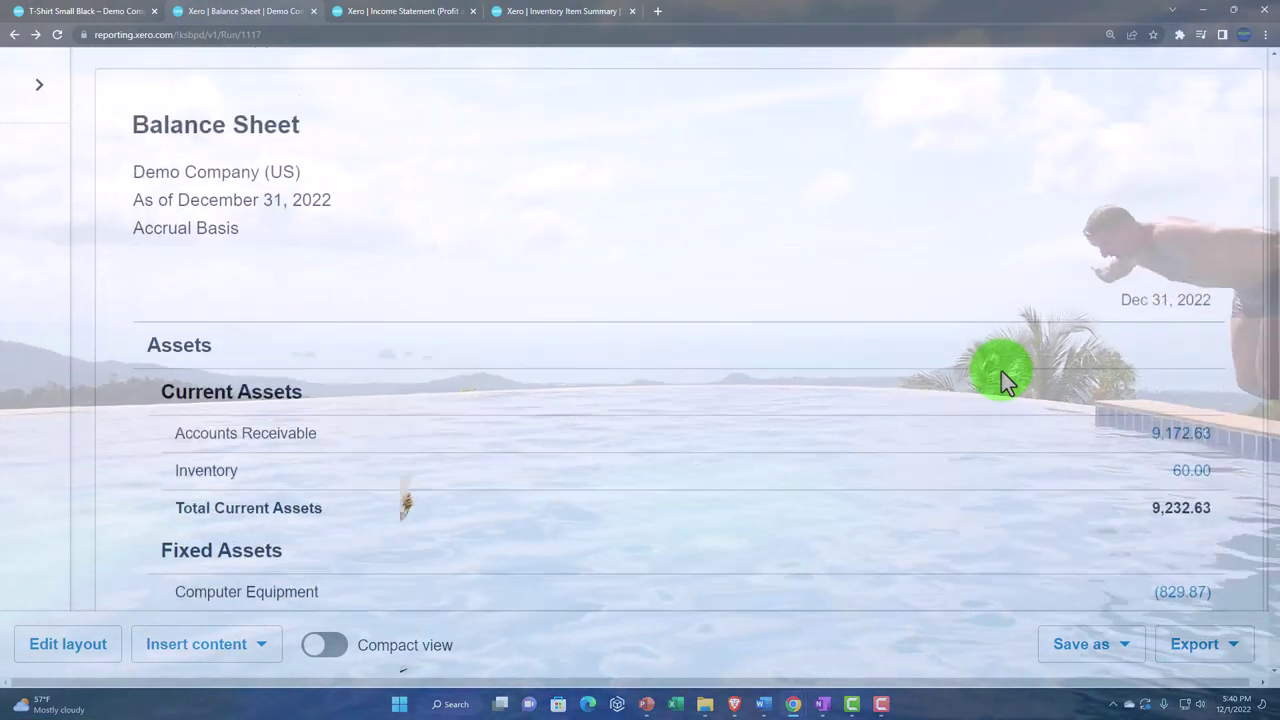
scroll(1001, 370, "up", 2)
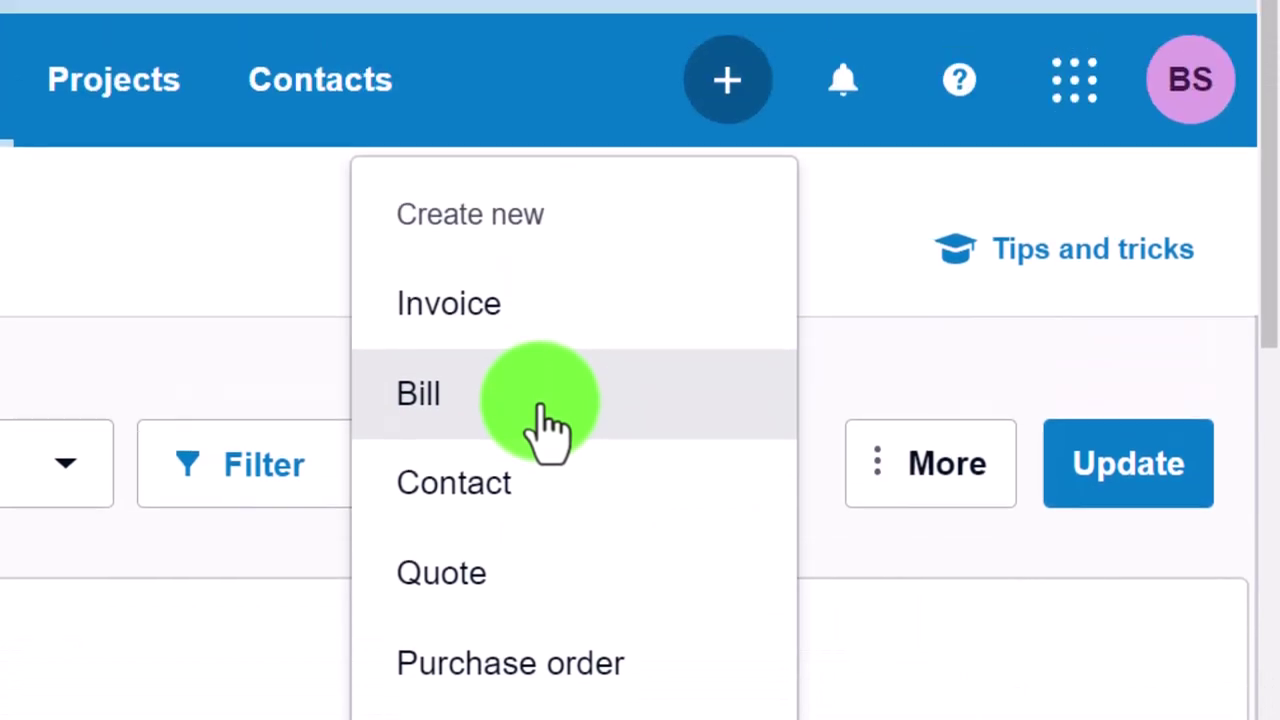
left_click(541, 408)
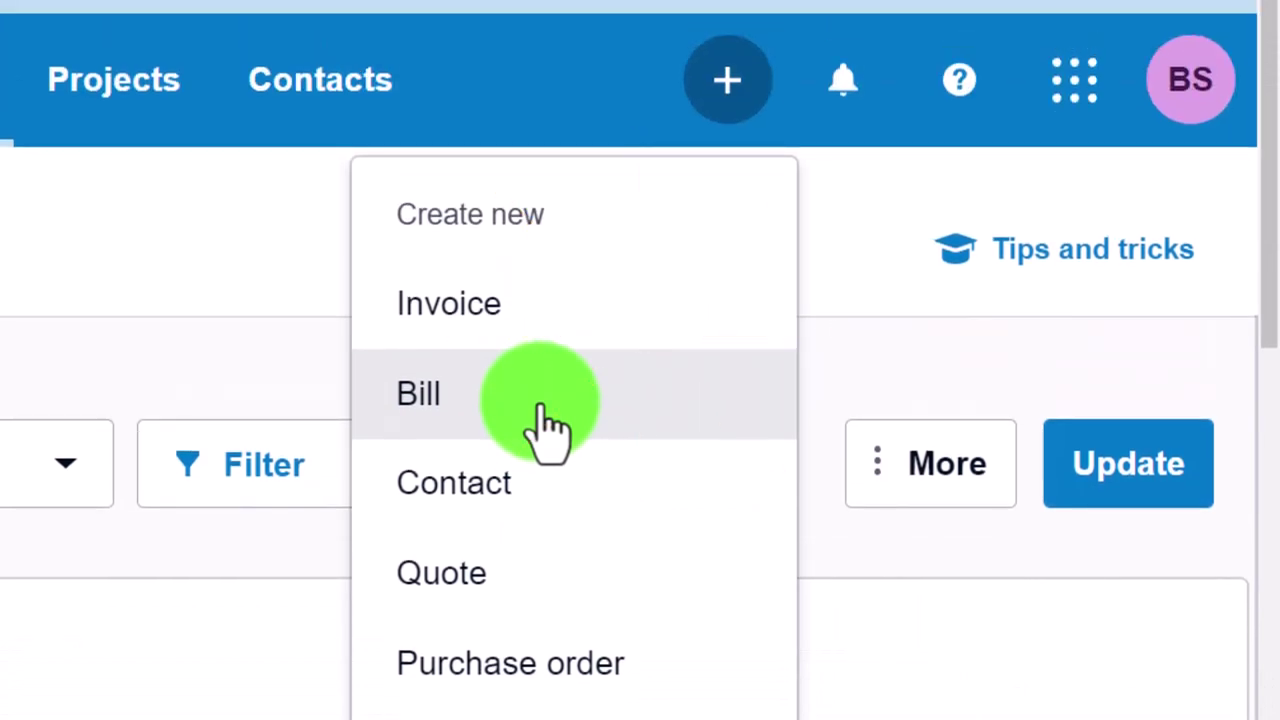